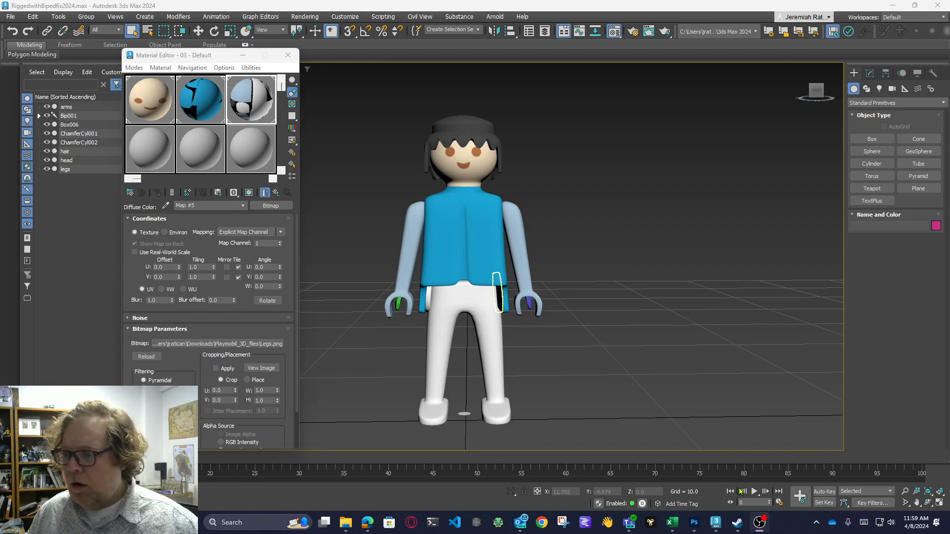
- Switch to Photoshop and examine the Legs.png, body.png and face.png textures
click(694, 528)
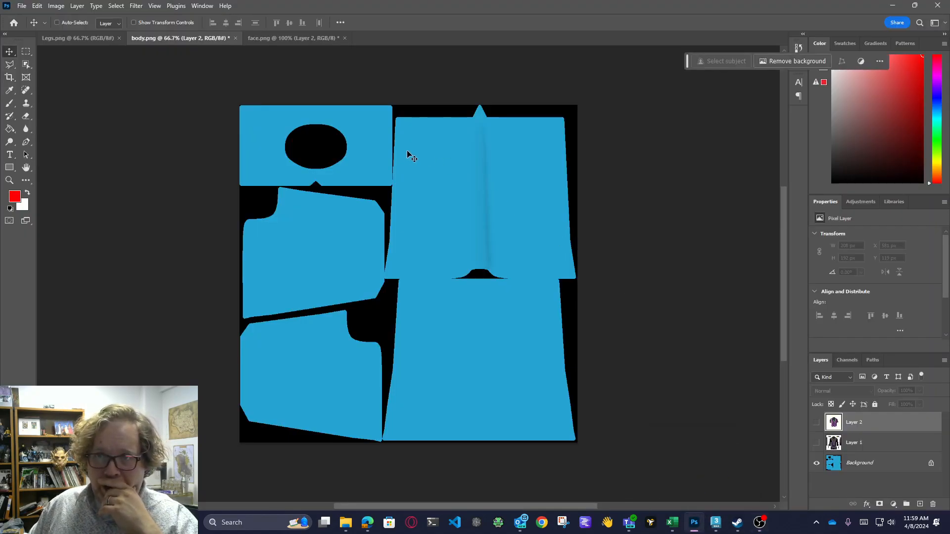
click(79, 38)
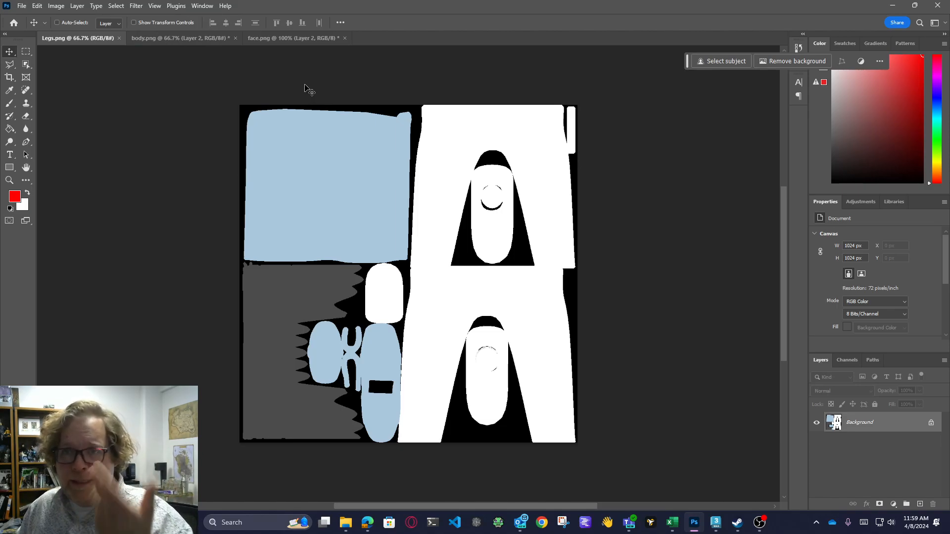
click(155, 40)
click(277, 38)
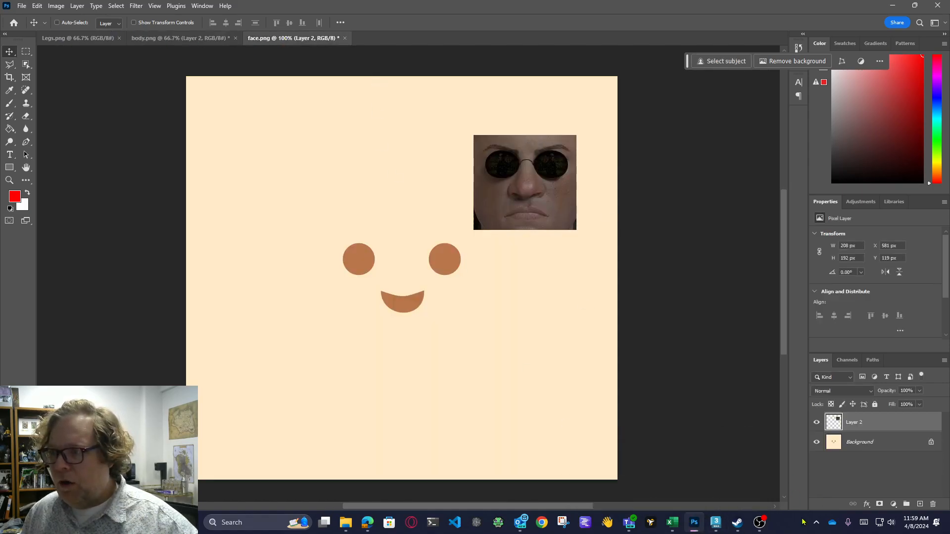
- Switch to 3ds Max and examine the textured toy figure from the front, up close and from a distance
click(715, 524)
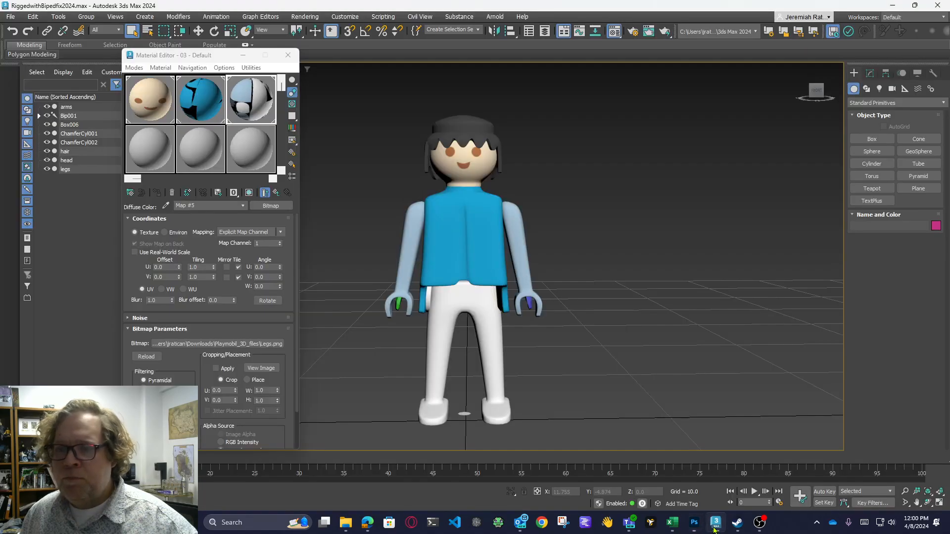
drag(816, 91, 817, 116)
drag(546, 275, 610, 260)
scroll(610, 259, up, 3)
drag(589, 165, 543, 242)
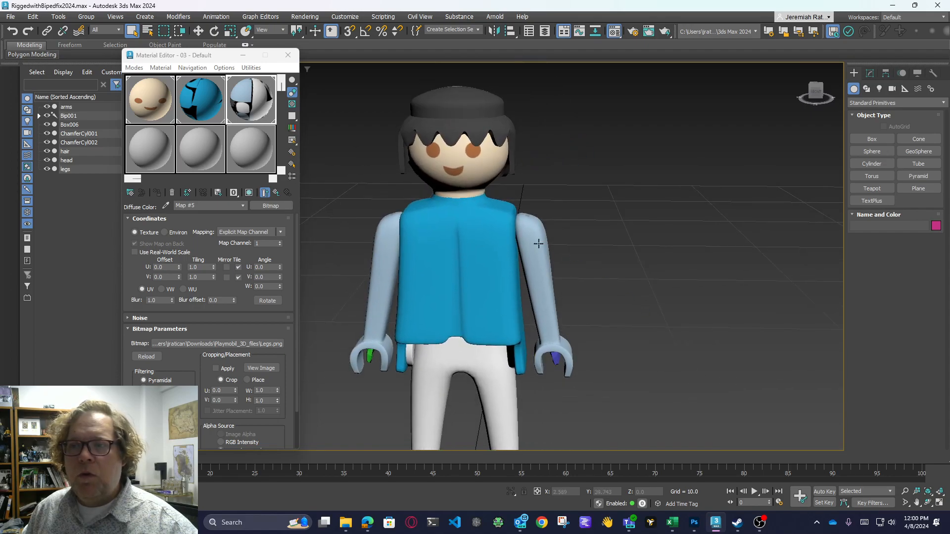
scroll(543, 242, down, 3)
mouse_move(816, 91)
mouse_down()
mouse_move(825, 92)
mouse_move(816, 89)
mouse_up()
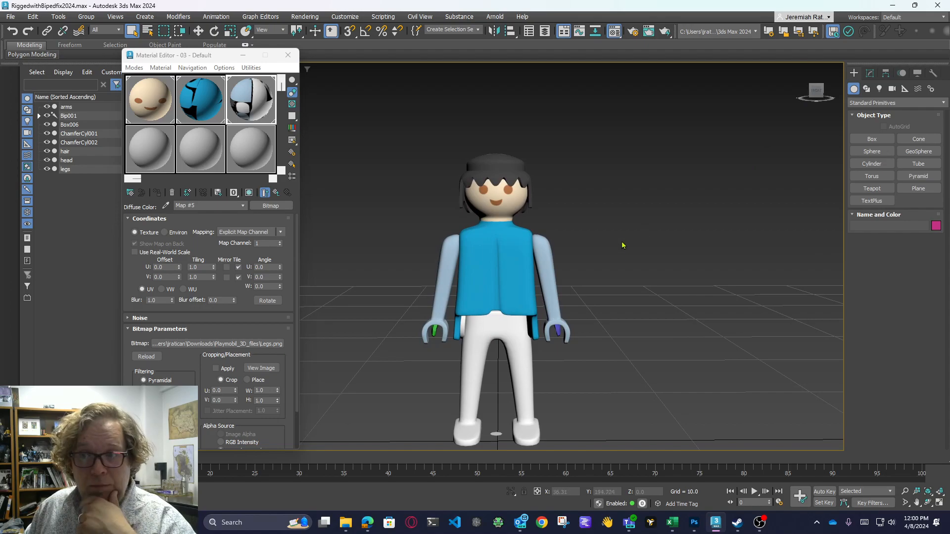
drag(621, 286, 619, 252)
scroll(527, 206, up, 3)
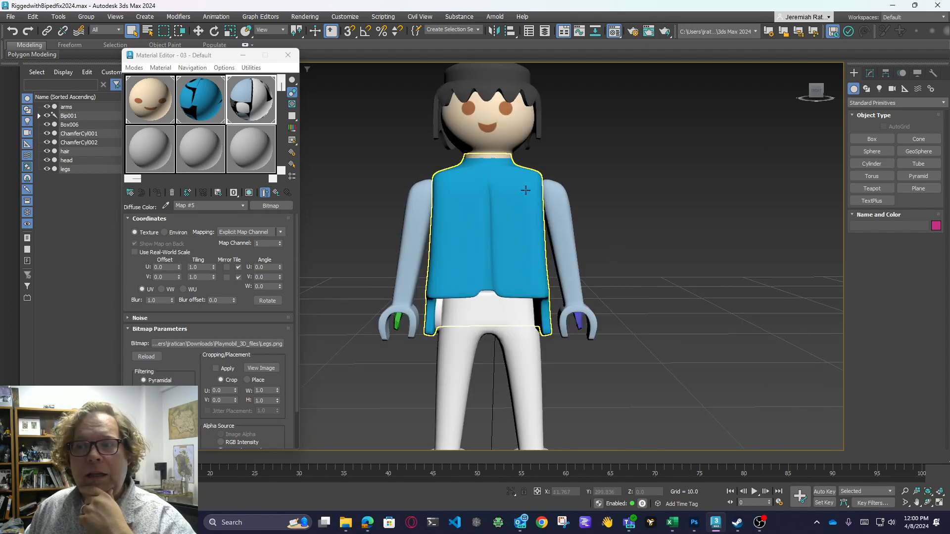
- Close the Material Editor and select the figure's blue torso
click(288, 55)
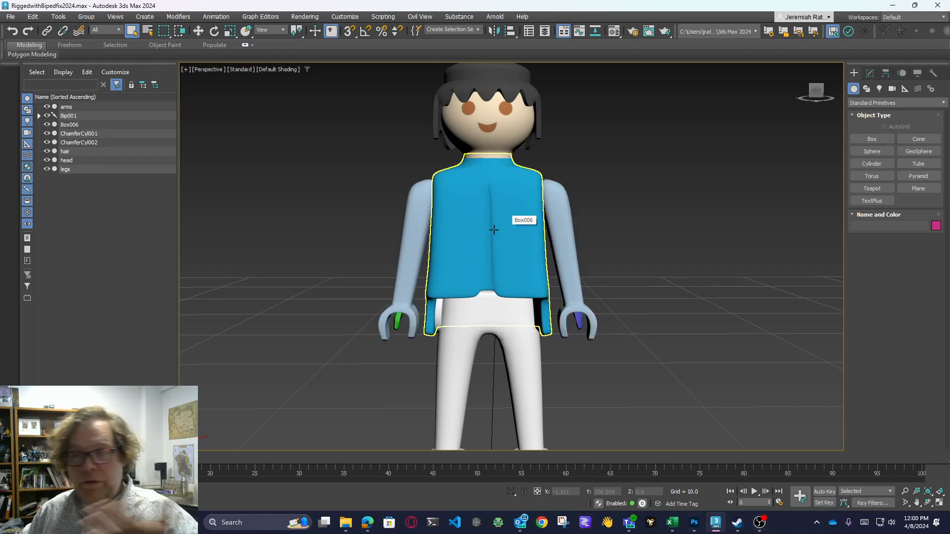
click(500, 214)
scroll(667, 193, up, 3)
drag(666, 193, 705, 199)
scroll(705, 200, down, 3)
scroll(657, 193, up, 3)
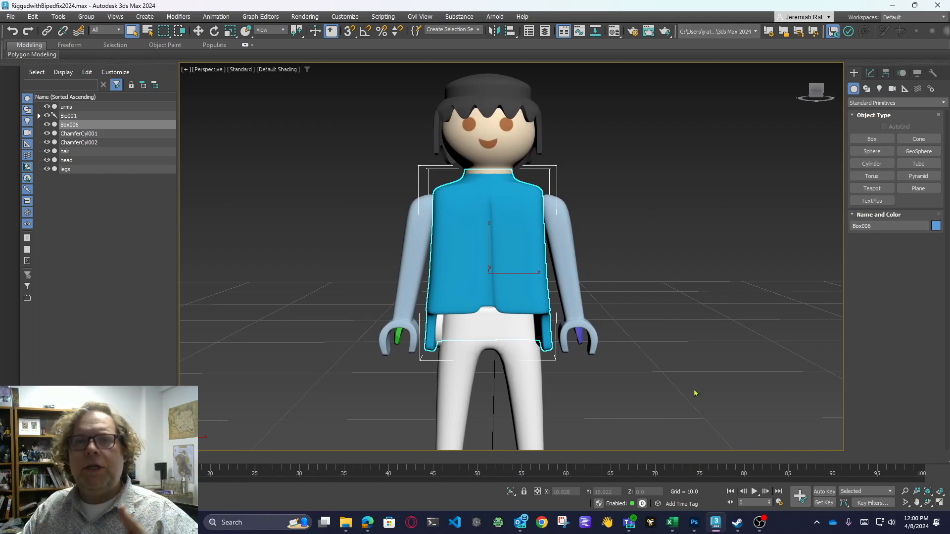
- Switch to Photoshop and compare the body.png, Legs.png and face.png textures, finishing on face.png
click(692, 524)
click(171, 38)
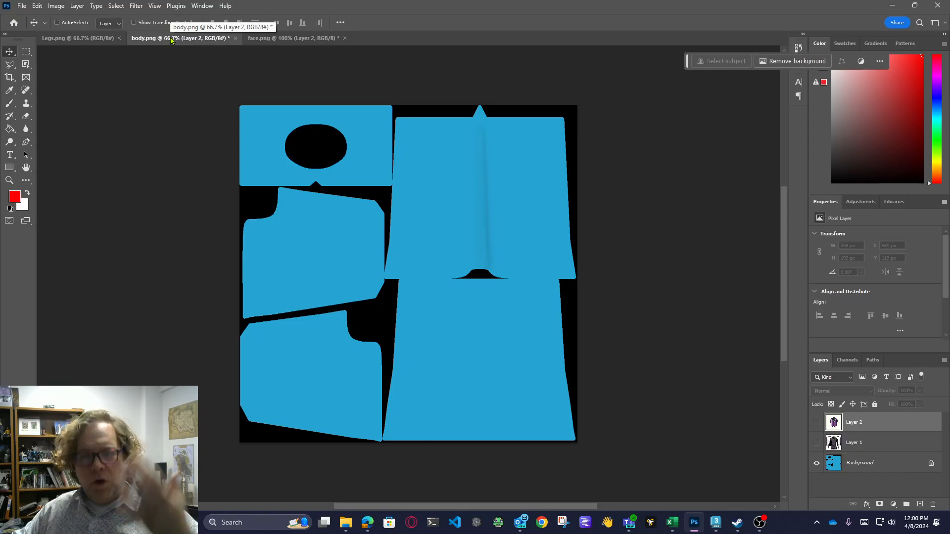
click(97, 38)
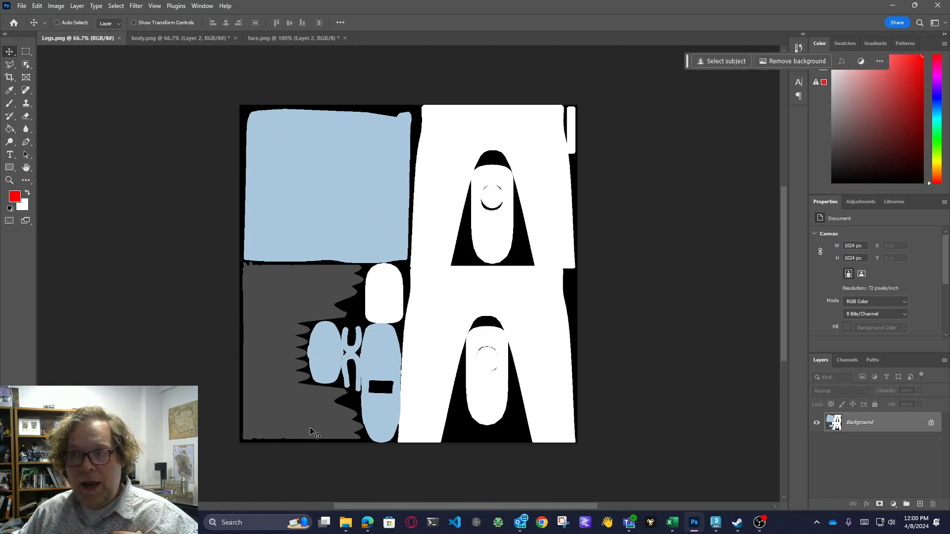
click(277, 38)
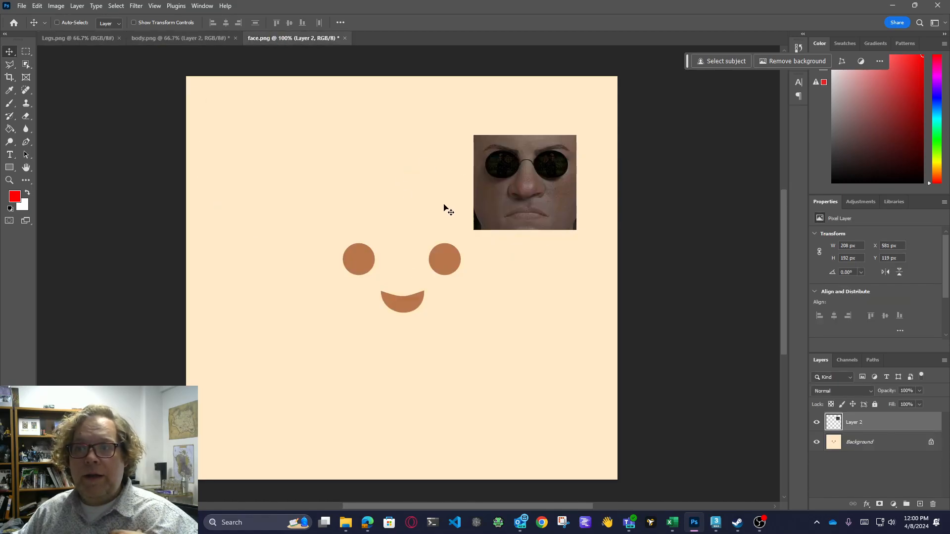
click(167, 39)
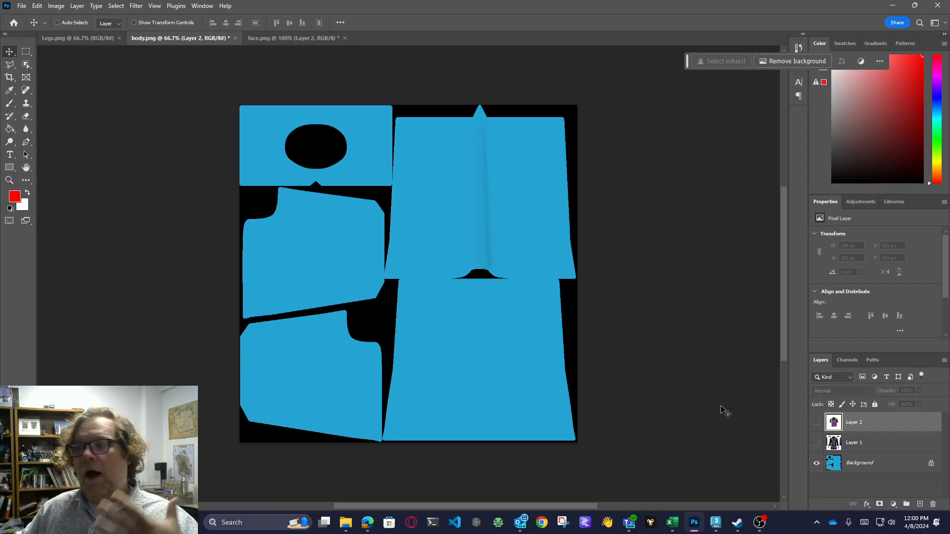
click(292, 38)
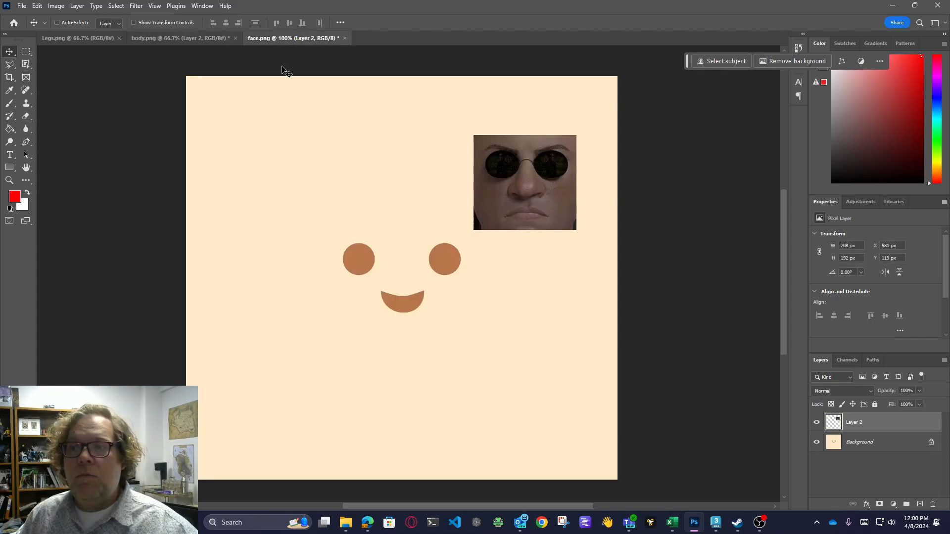
- Outline the eyebrow above the left sunglasses lens in the reference photo with a Polygonal Lasso selection
click(9, 180)
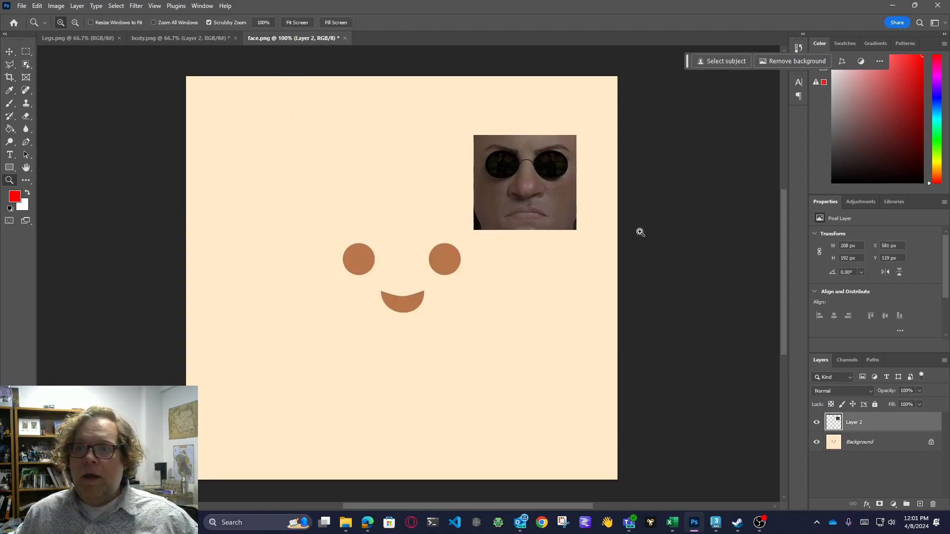
click(538, 177)
scroll(569, 198, up, 1)
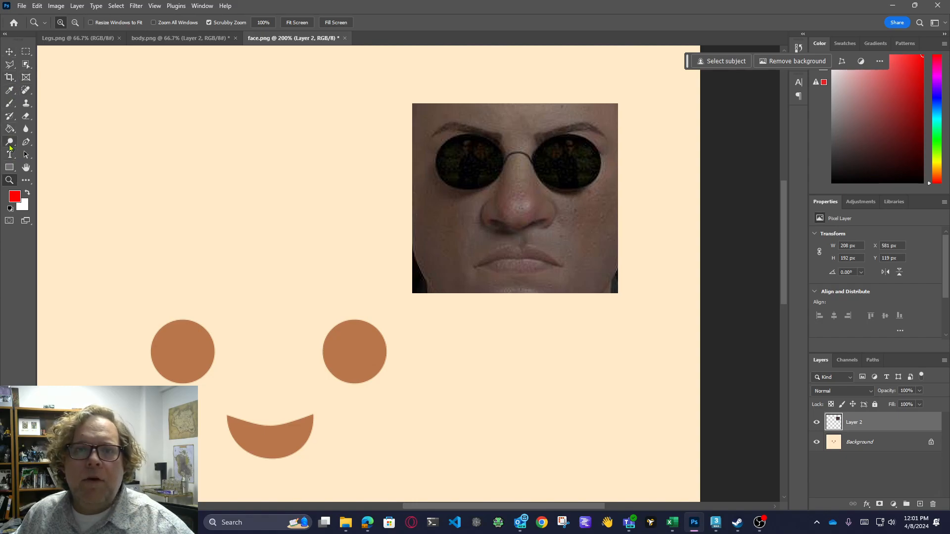
click(530, 171)
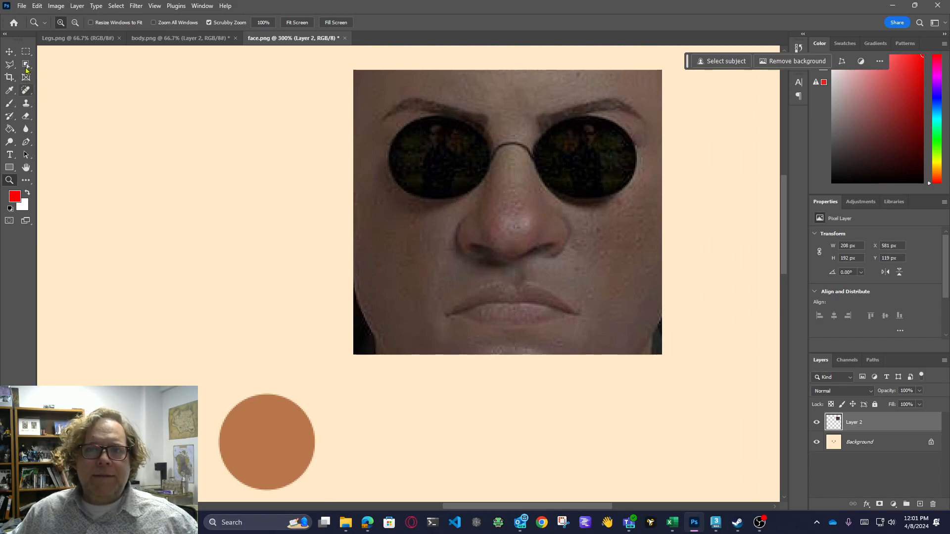
right_click(28, 66)
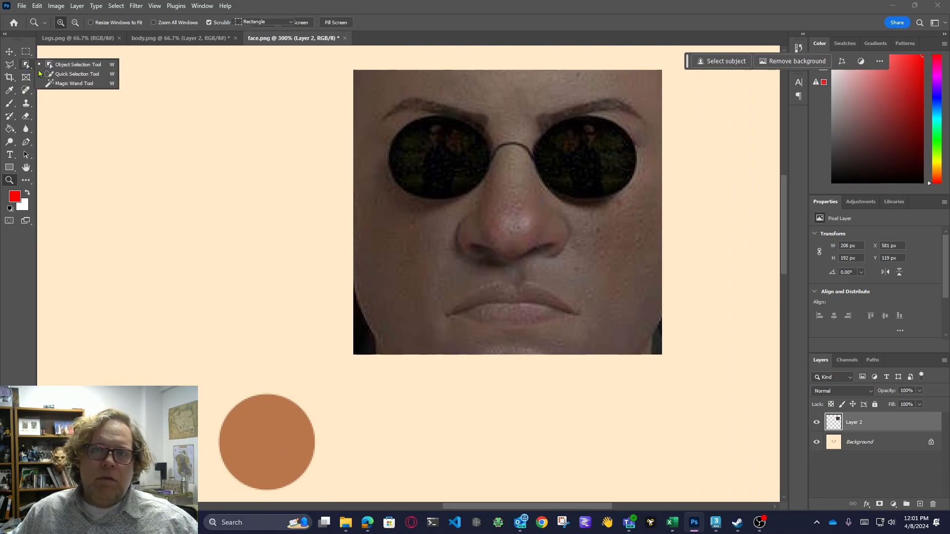
click(68, 77)
right_click(27, 66)
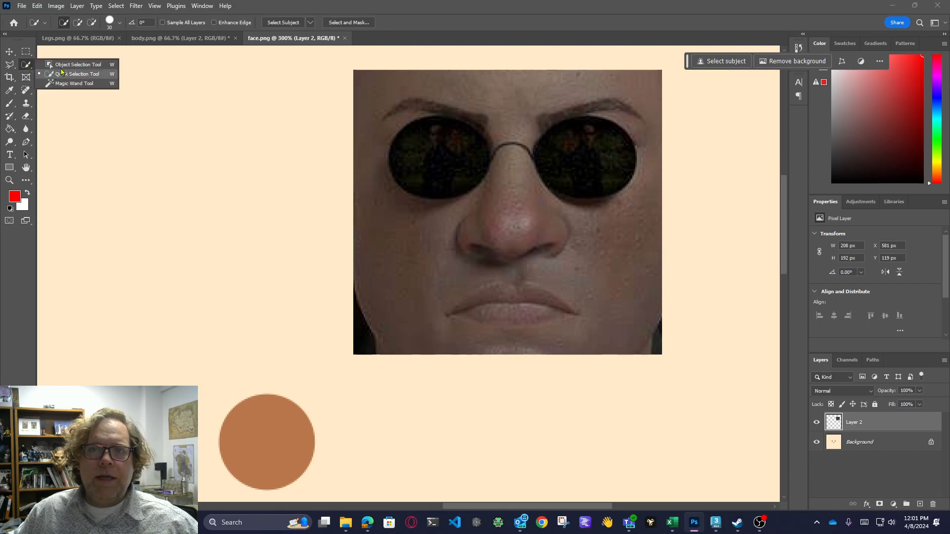
click(74, 65)
click(10, 64)
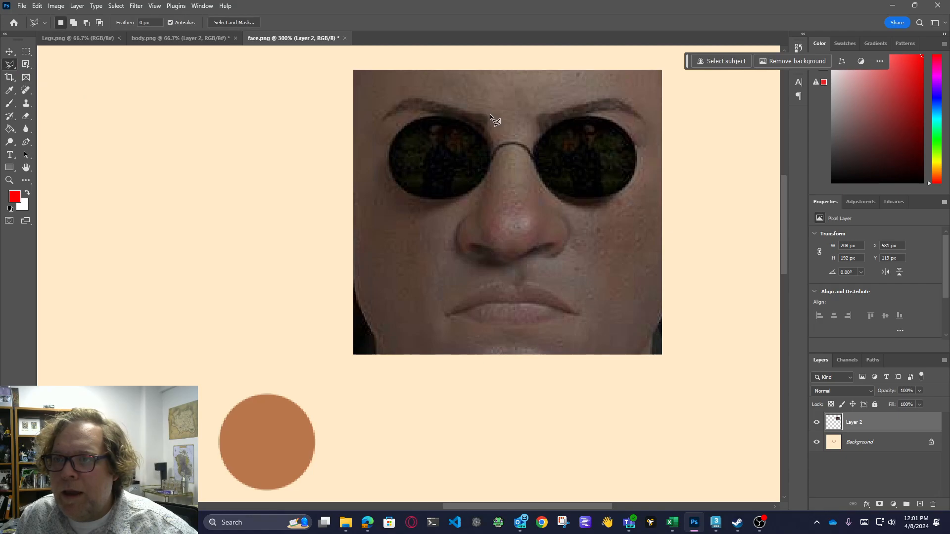
drag(489, 115, 413, 97)
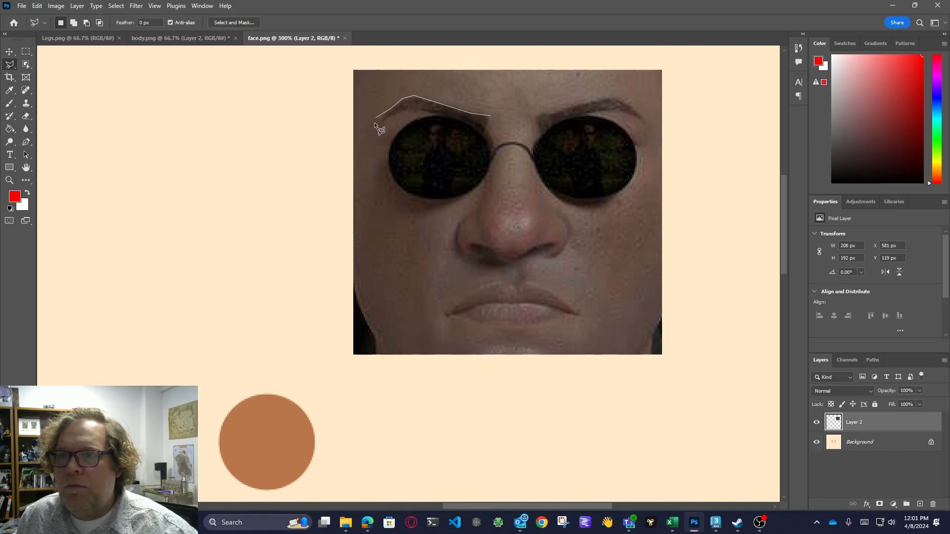
click(410, 108)
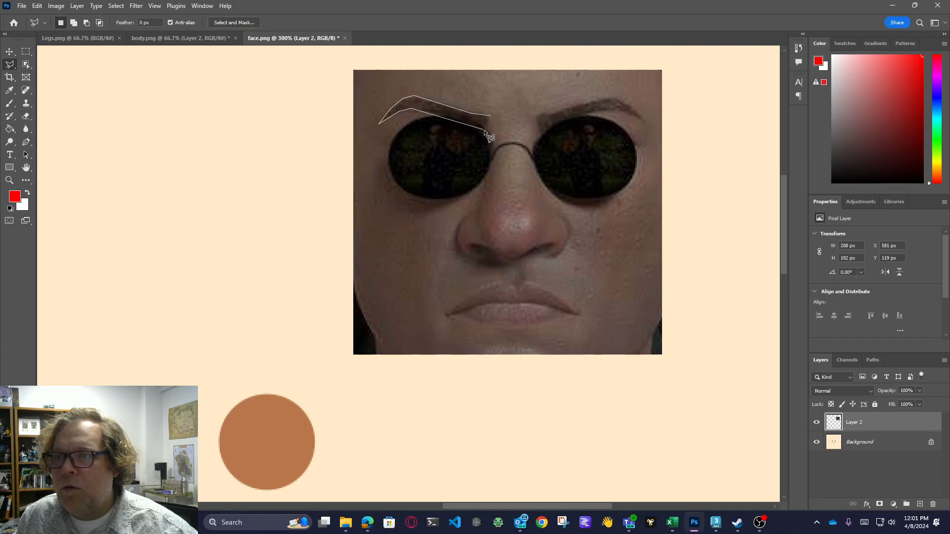
click(485, 131)
click(491, 117)
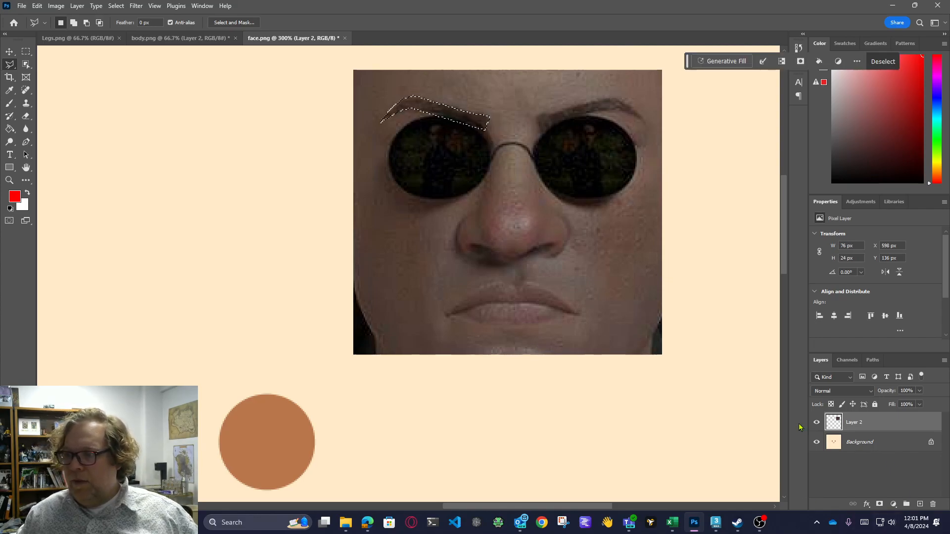
- Hide the reference photo layer, fill the eyebrow selection with black on a new layer, and deselect
click(816, 422)
click(918, 504)
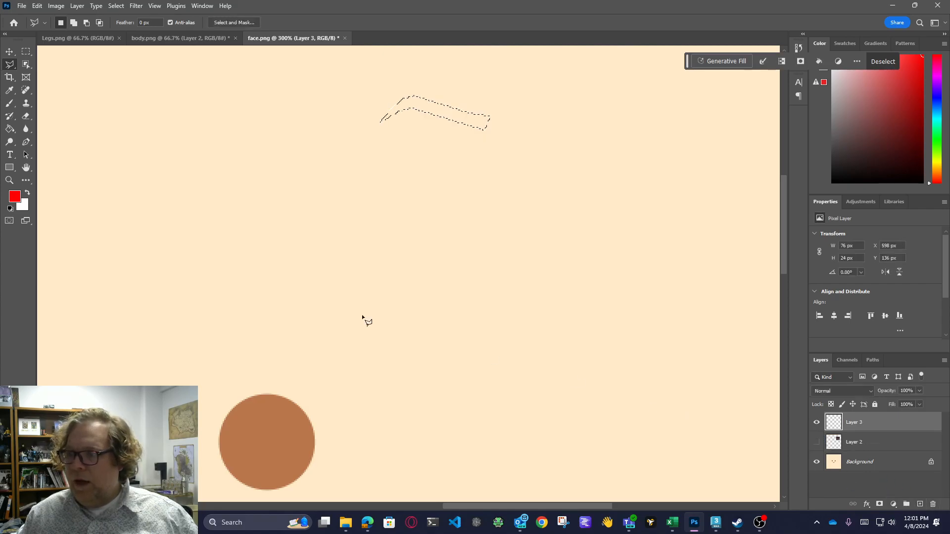
click(10, 208)
click(9, 129)
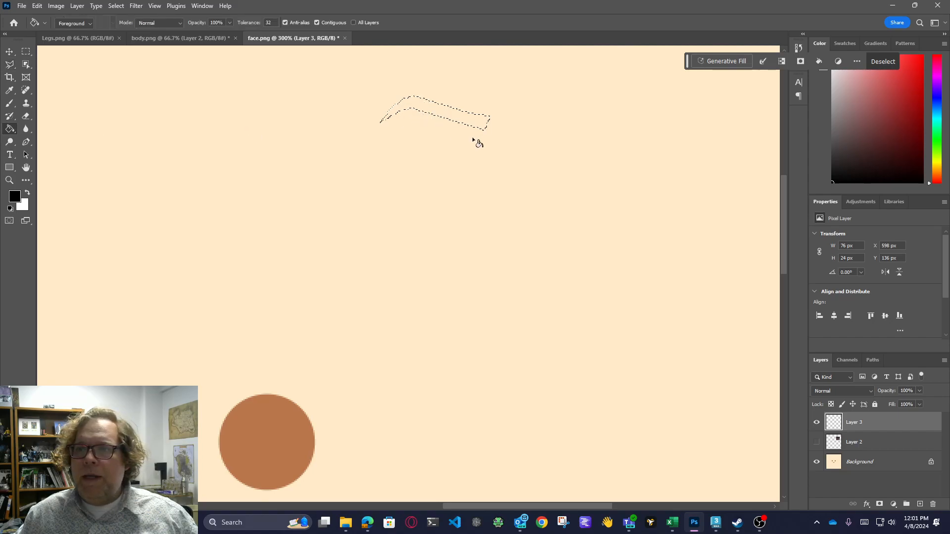
click(448, 119)
key(ctrl+d)
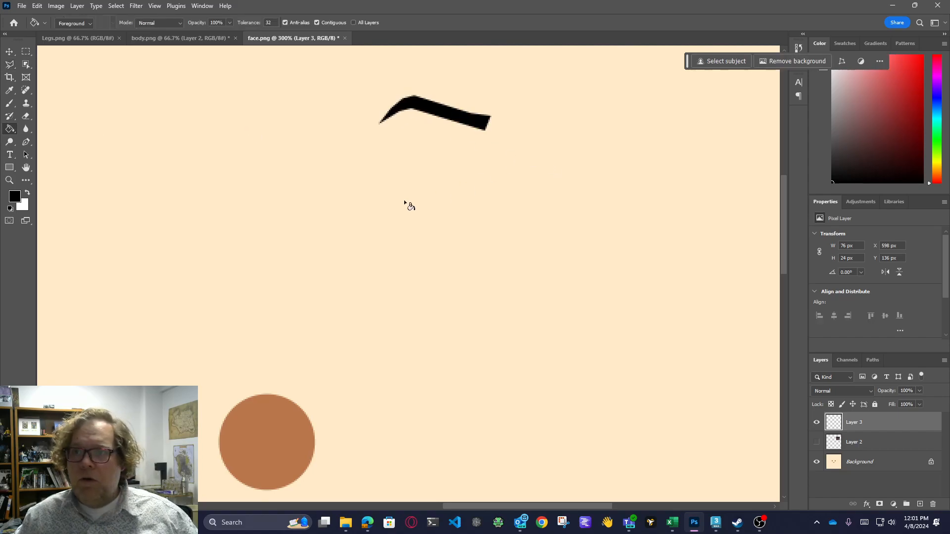
- Move the black eyebrow to just above the left brown eye of the face texture
click(9, 52)
scroll(575, 432, left, 5)
drag(613, 133, 160, 382)
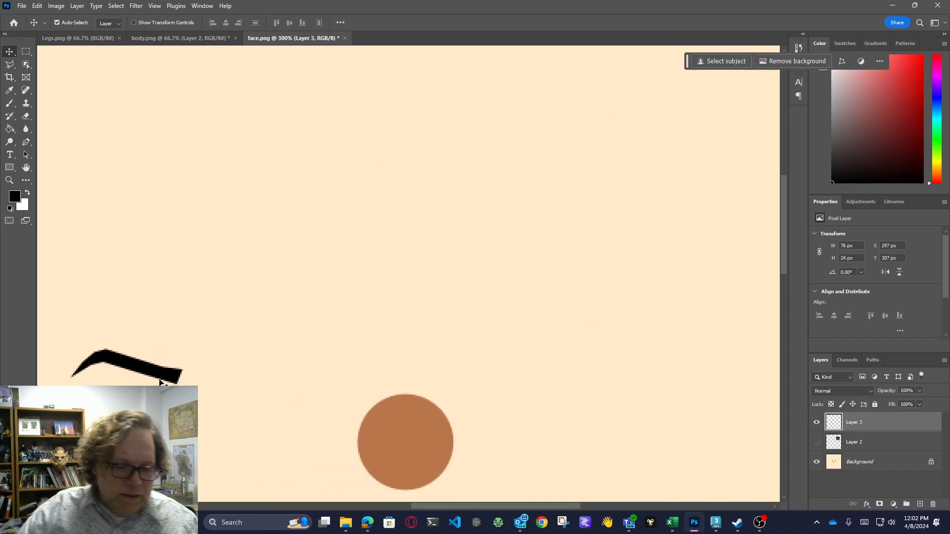
key(ctrl+minus)
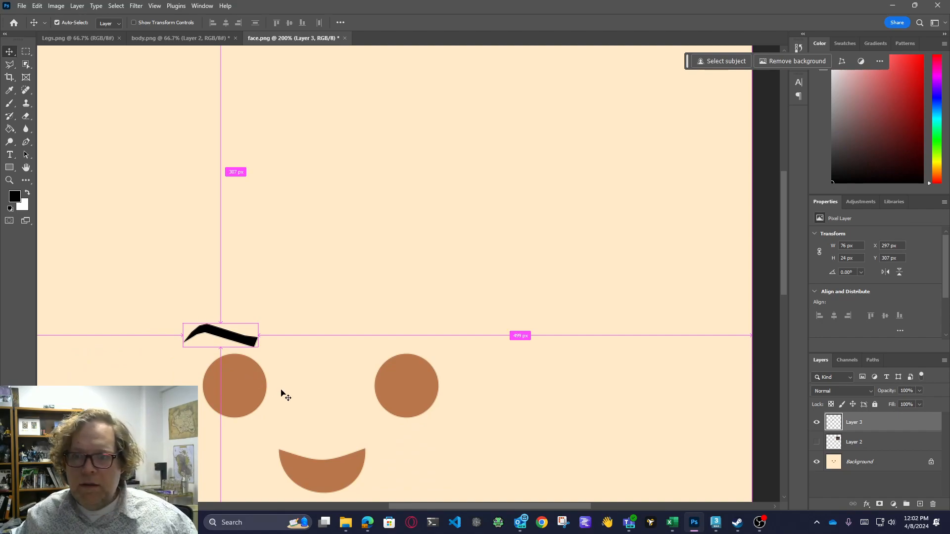
- Scale the eyebrow up to about 159% and position it over the left eye
key(ctrl+t)
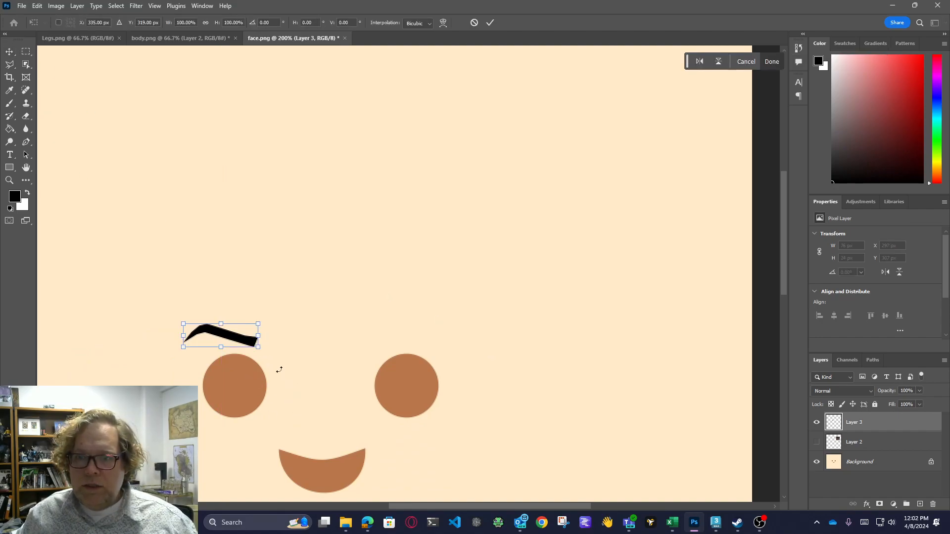
mouse_move(259, 348)
mouse_down()
mouse_move(303, 362)
mouse_move(257, 349)
mouse_up()
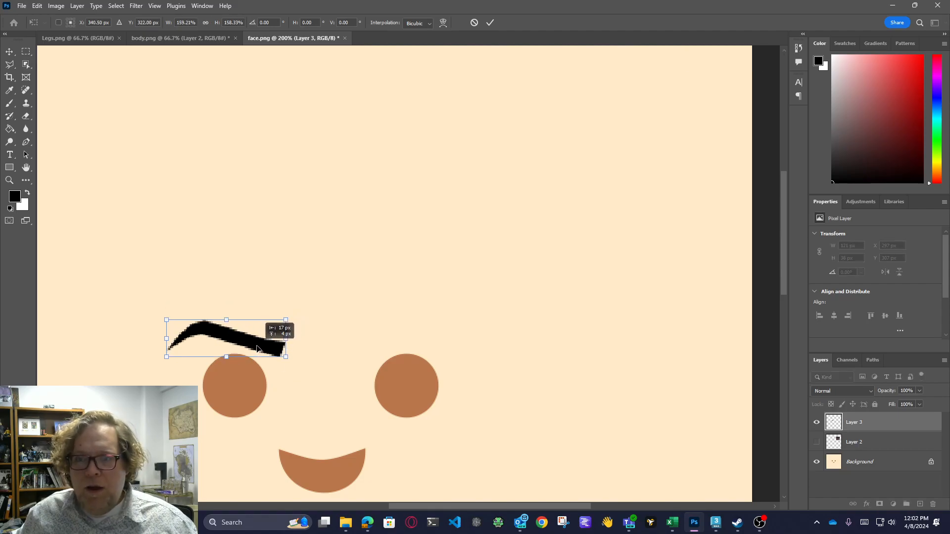
key(Return)
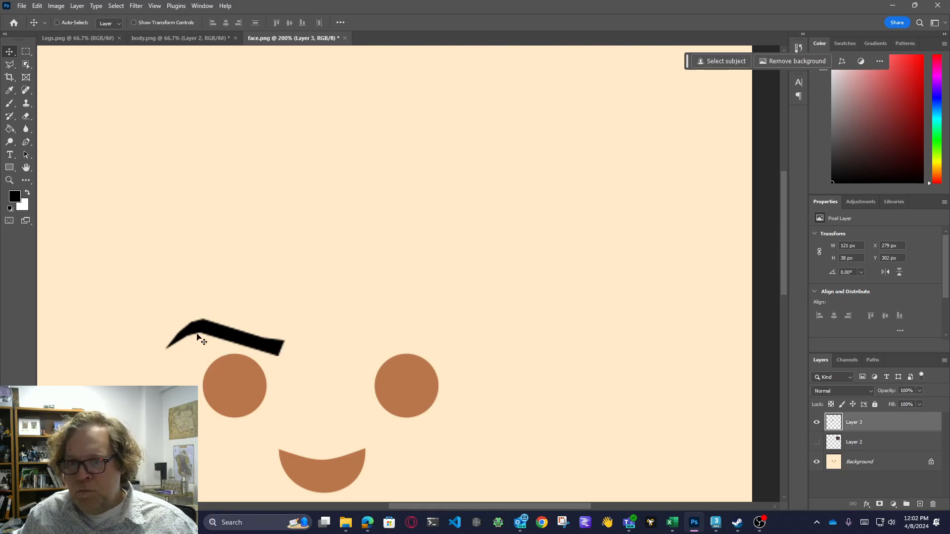
- Load the eyebrow's outline as a selection, hide its layer, and add a new empty layer
key(z)
click(168, 343)
click(190, 334)
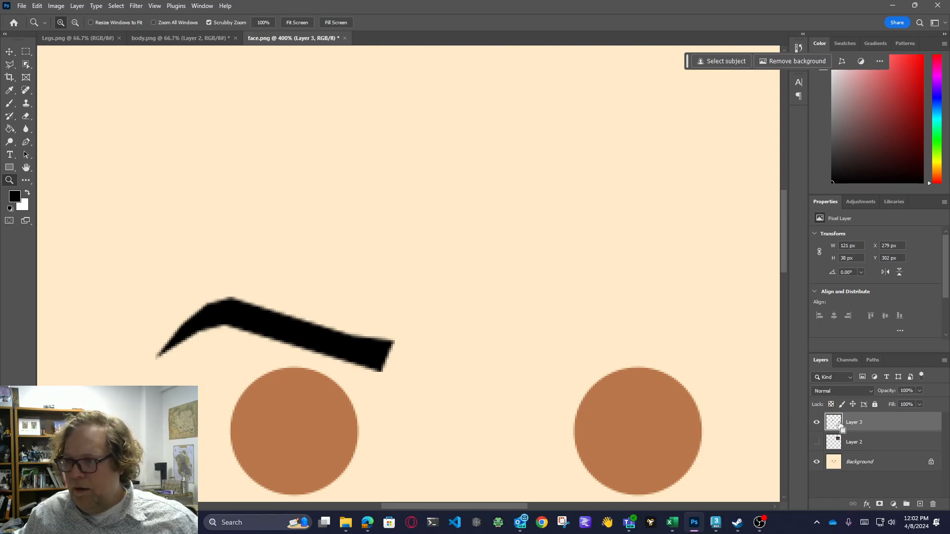
ctrl+click(836, 426)
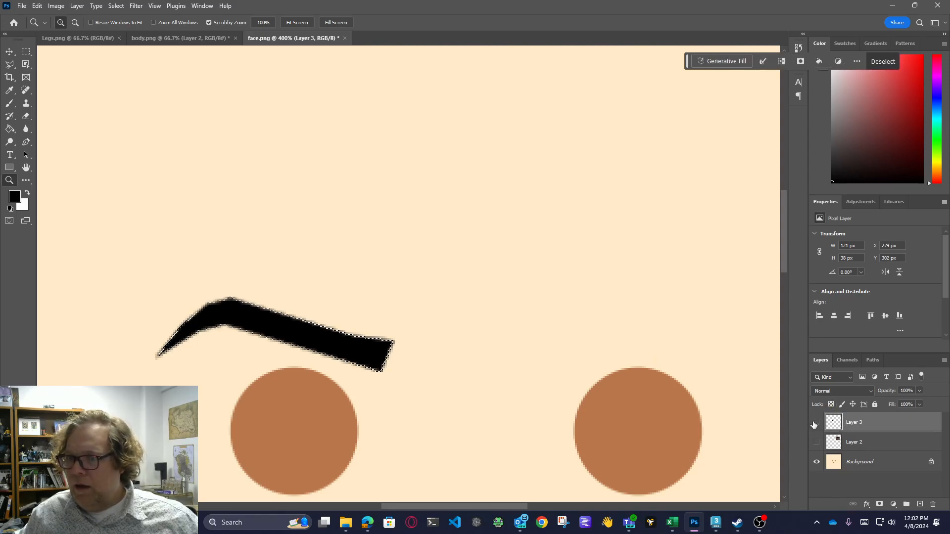
click(815, 423)
click(918, 504)
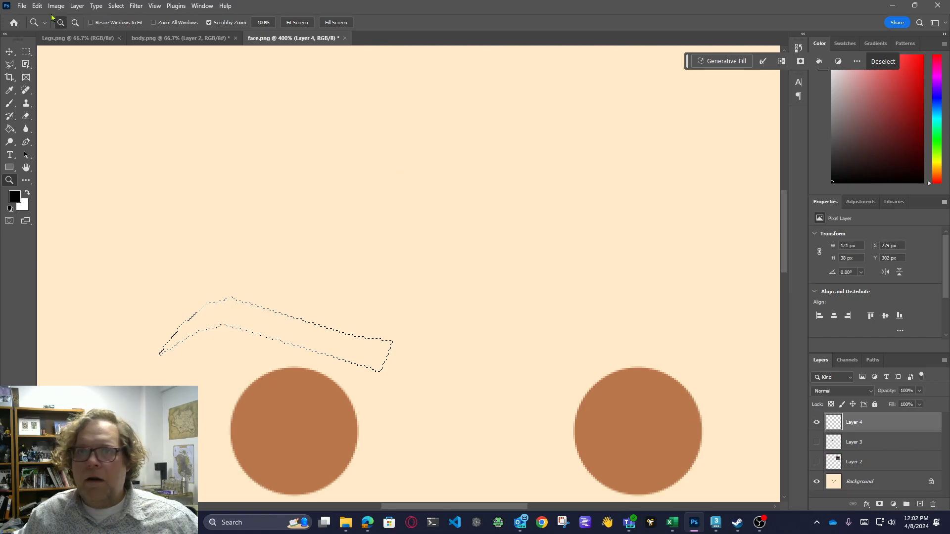
- Refine the eyebrow selection with Select and Mask, using Contrast 100%, Smooth 3 and Shift Edge +12%
click(113, 7)
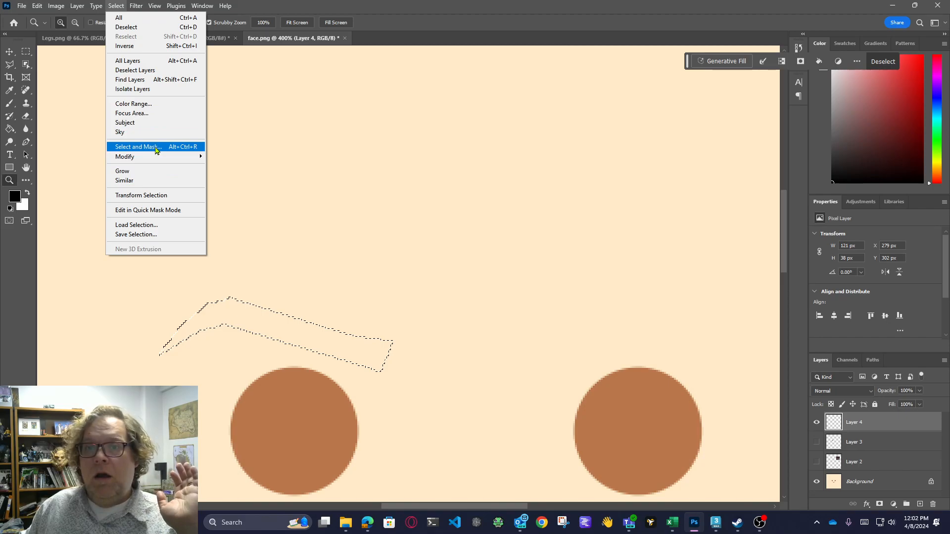
click(156, 149)
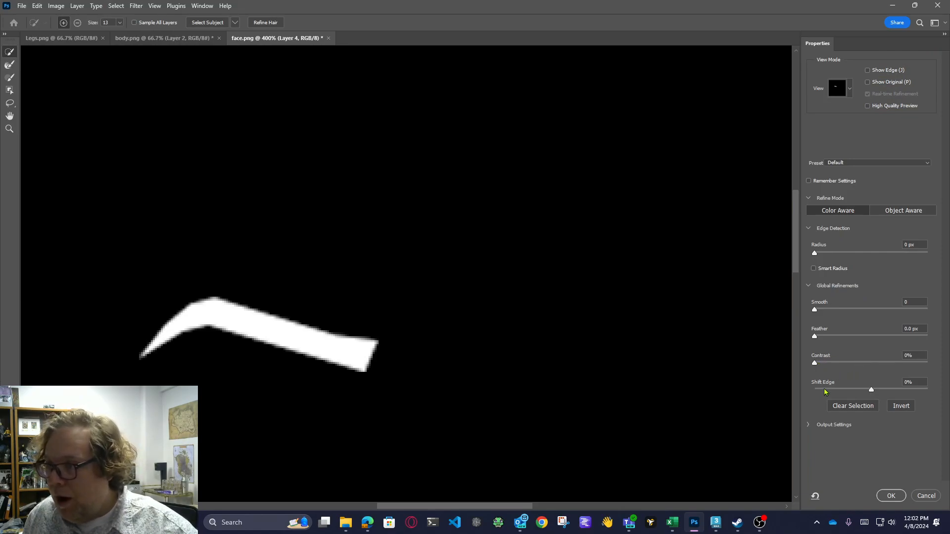
drag(817, 365, 927, 358)
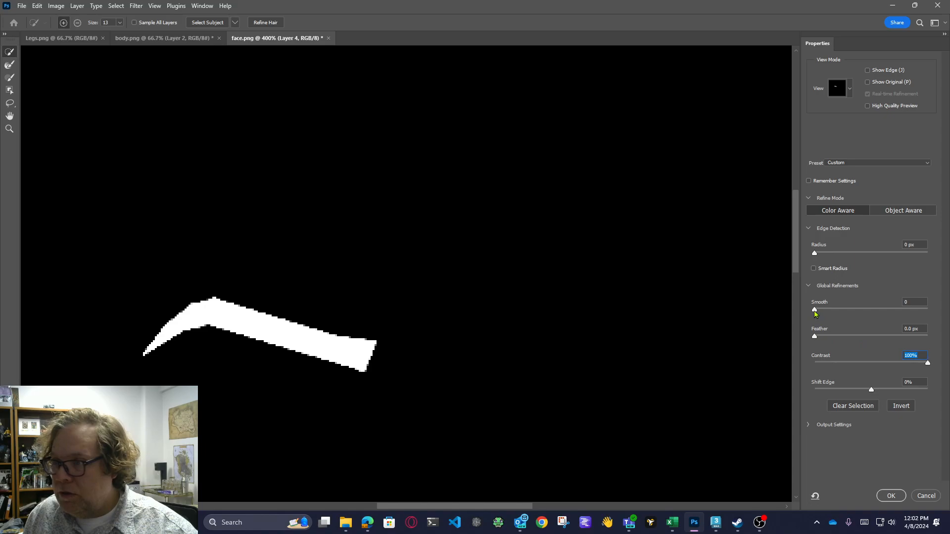
drag(815, 310, 817, 313)
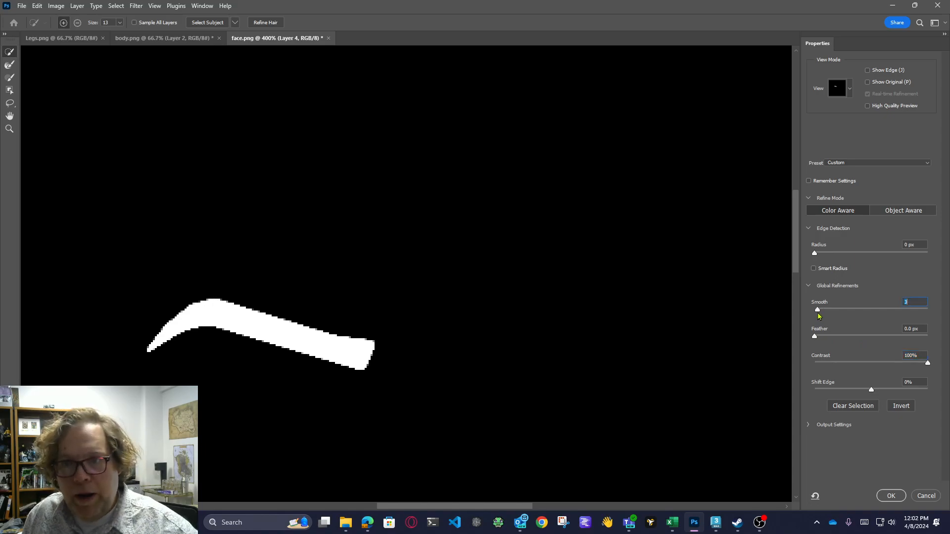
mouse_move(871, 389)
mouse_down()
mouse_move(856, 389)
mouse_move(878, 388)
mouse_up()
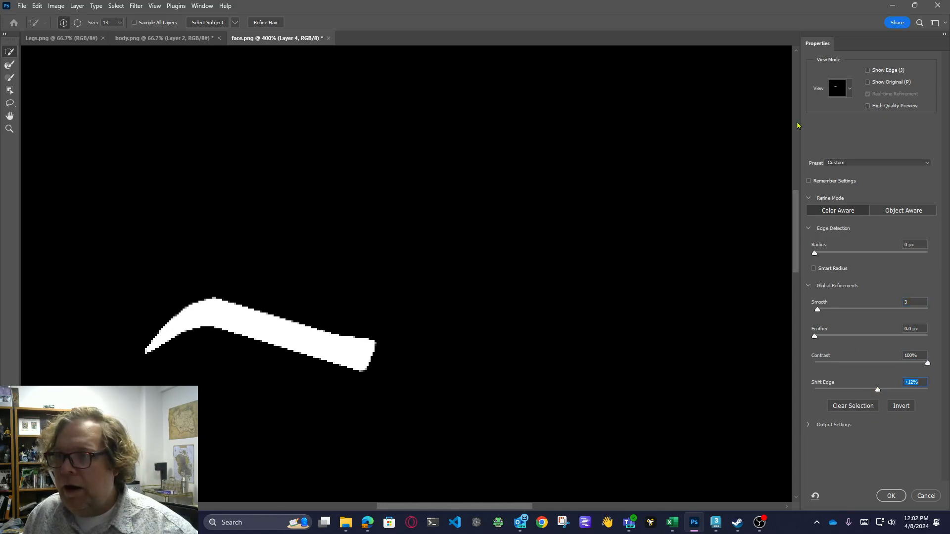
click(891, 496)
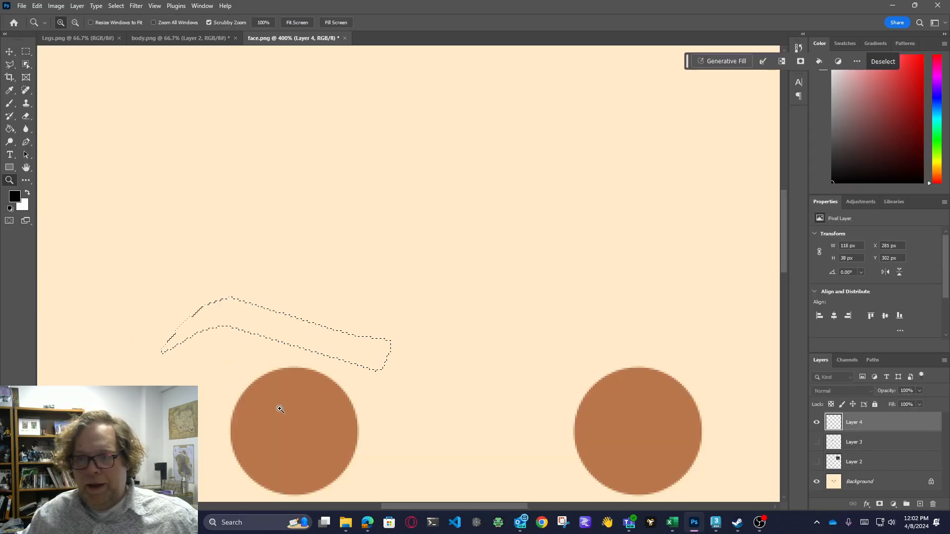
- Fill the refined eyebrow selection with black, deselect, and delete the old hidden eyebrow layer
click(8, 130)
click(277, 335)
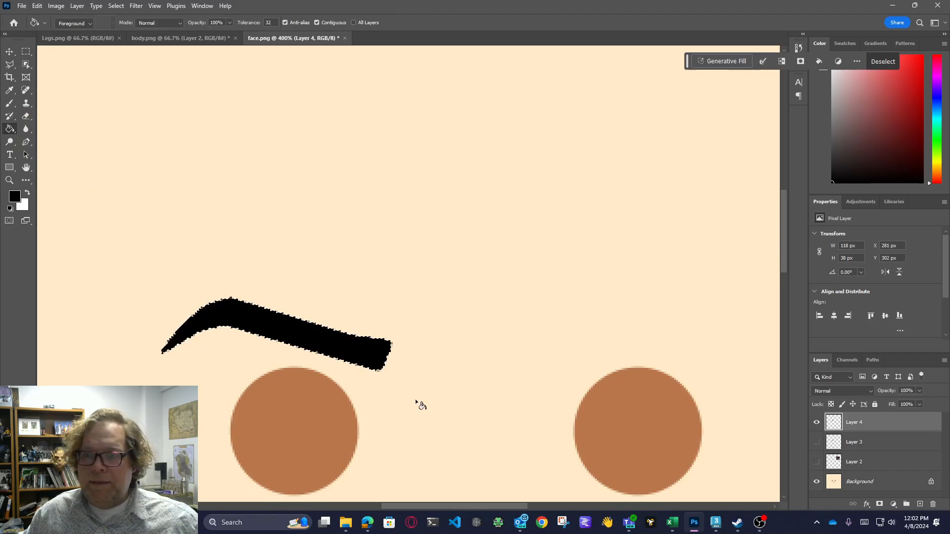
key(ctrl+d)
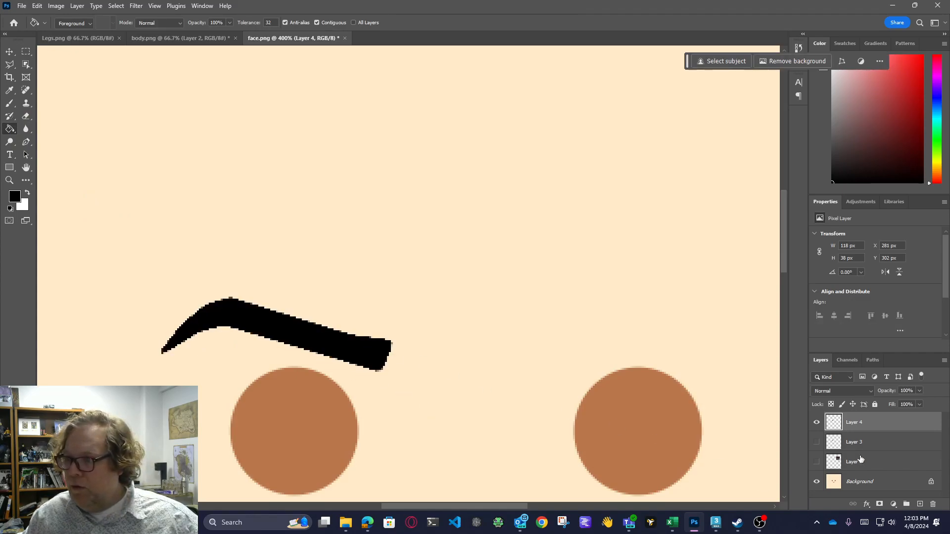
click(871, 447)
click(933, 504)
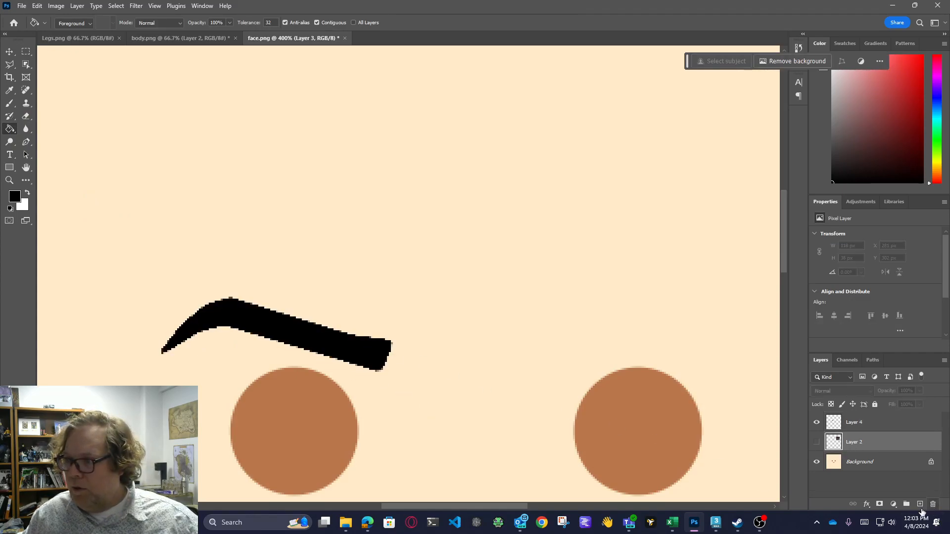
- Duplicate the eyebrow layer and mirror the copy horizontally with Free Transform at about 92% width
key(ctrl+minus)
key(ctrl+minus)
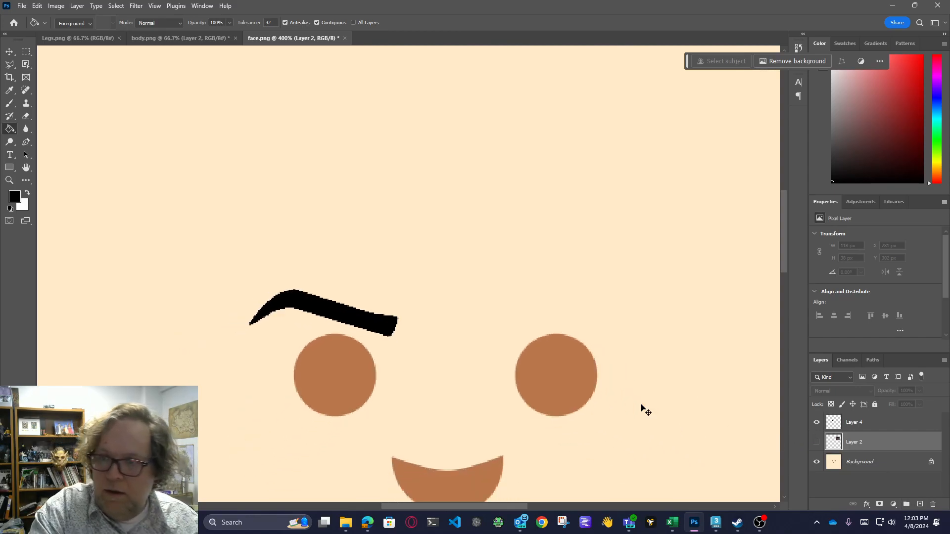
drag(885, 420, 919, 503)
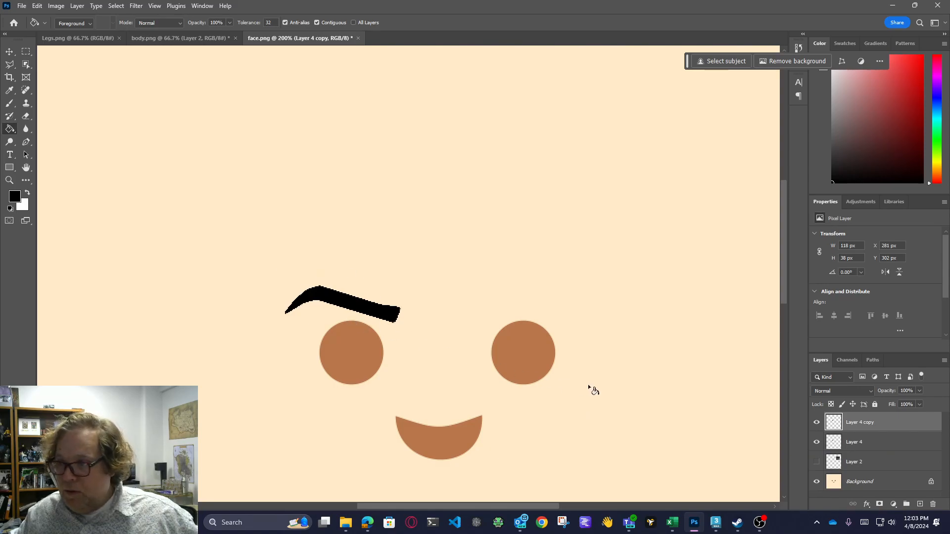
key(ctrl+t)
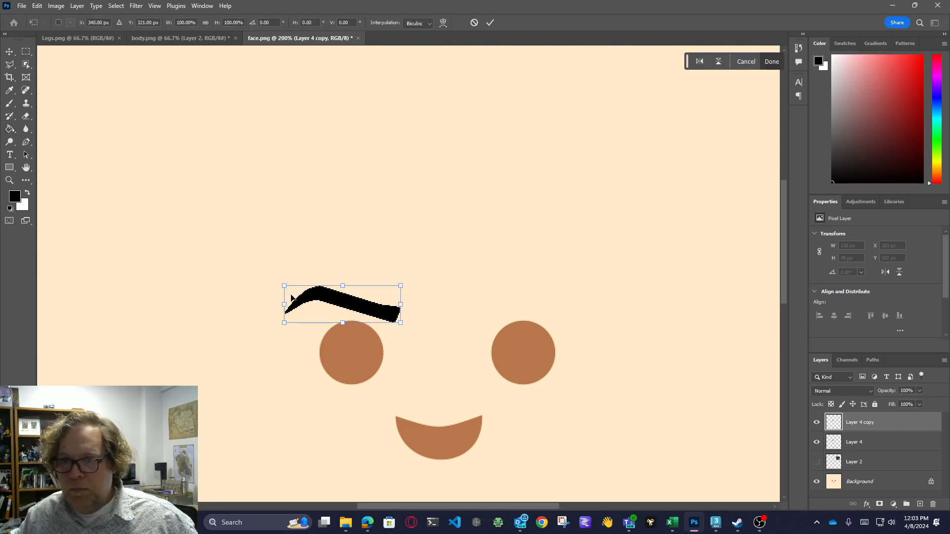
drag(286, 309, 509, 318)
- Place the mirrored eyebrow above the right eye, tilt it about 6° counter-clockwise, and nudge it up 2 px
drag(439, 304, 505, 309)
drag(602, 278, 590, 271)
drag(528, 304, 527, 305)
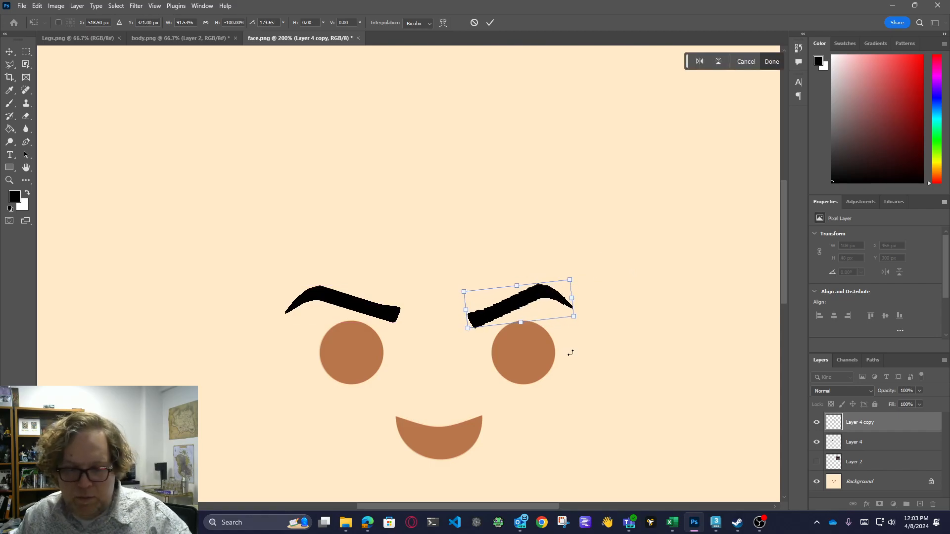
key(Up)
key(Up)
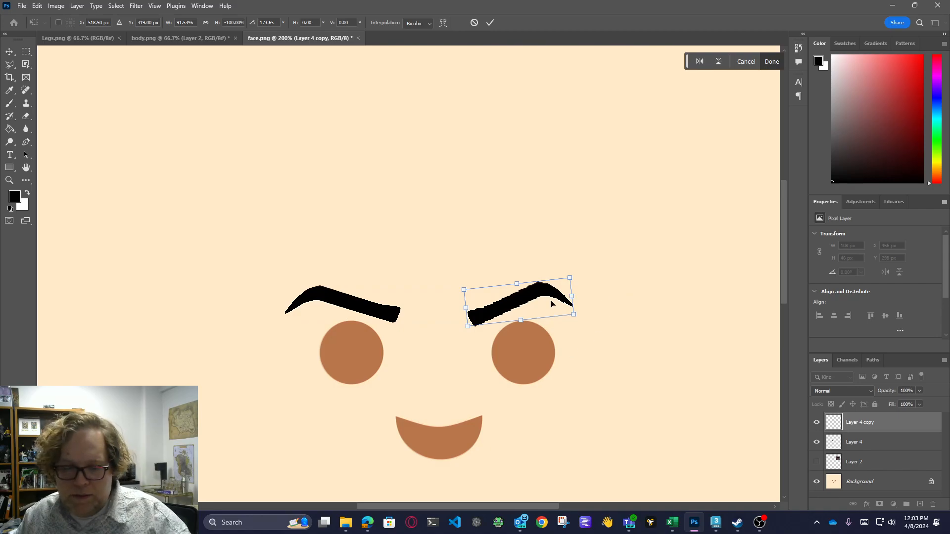
key(g)
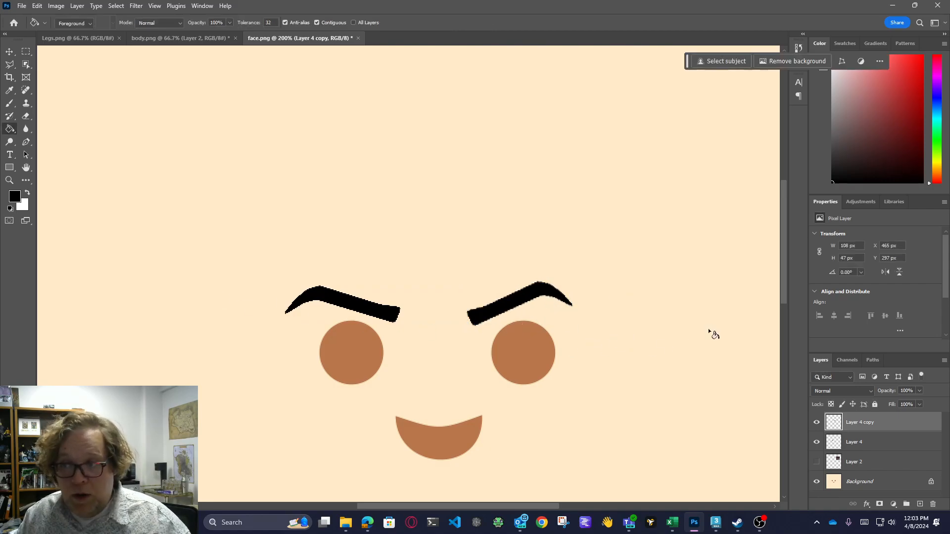
- Try softening the lower edge of the left eyebrow with the Smudge tool, and undo the strokes
scroll(785, 296, down, 2)
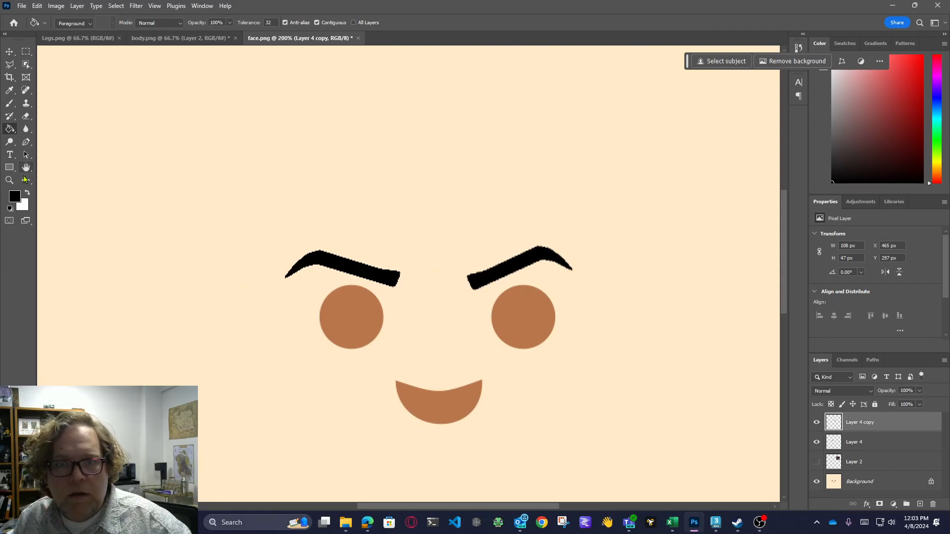
click(9, 180)
click(339, 275)
click(326, 275)
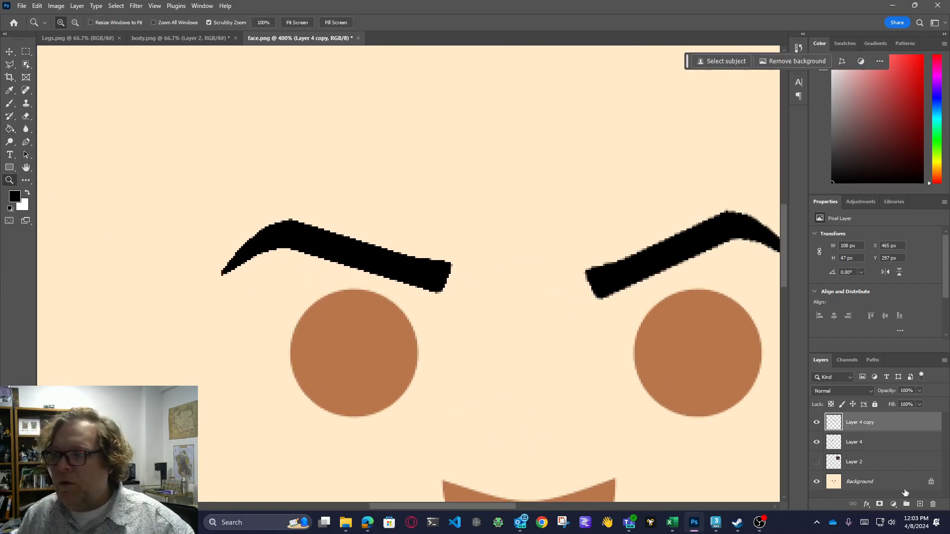
click(863, 443)
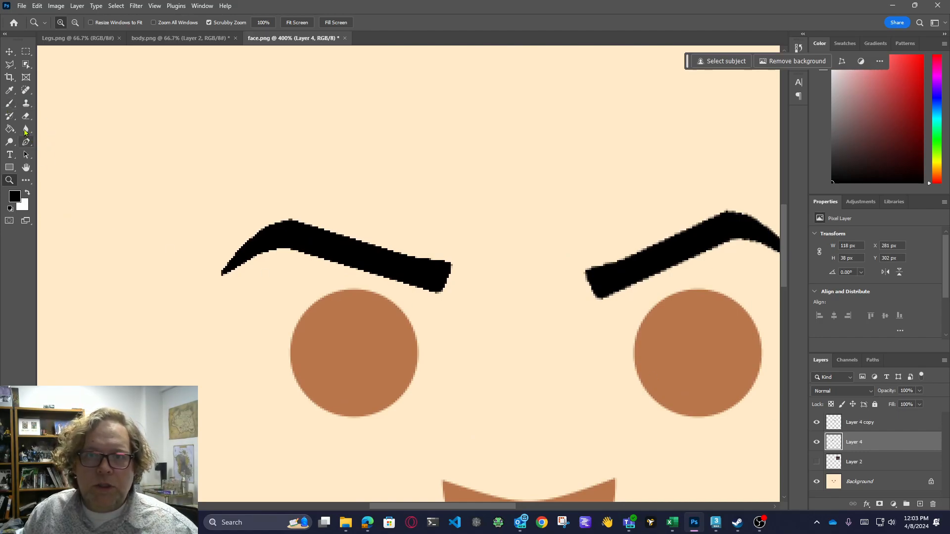
right_click(25, 133)
click(57, 148)
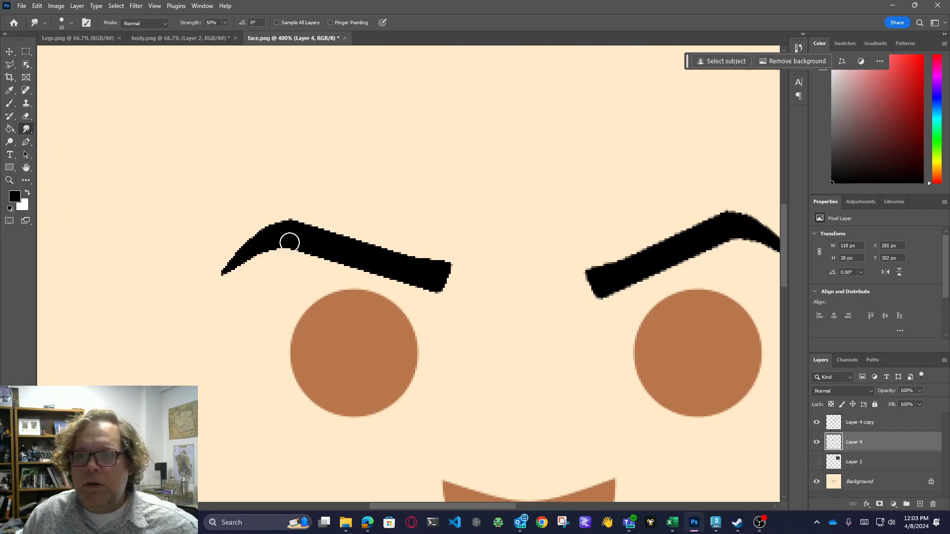
shift+click(433, 292)
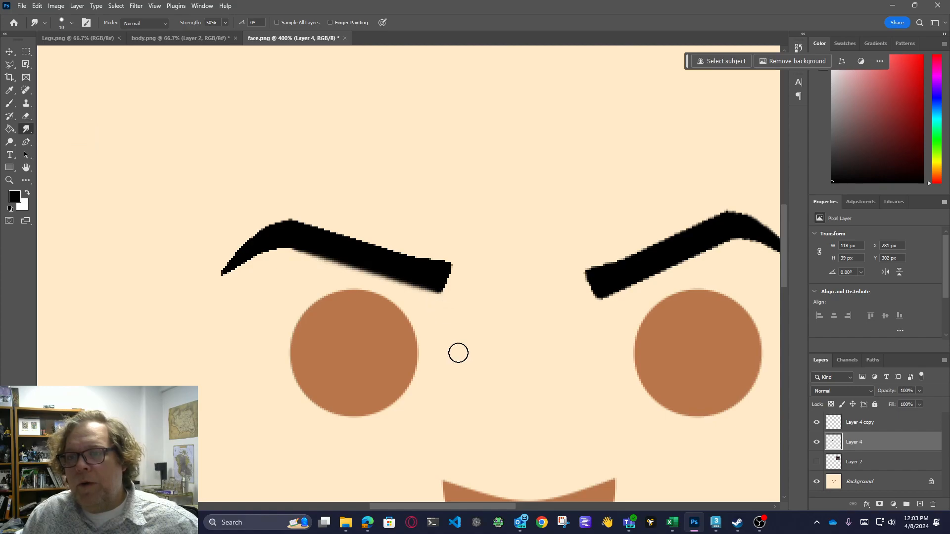
drag(272, 253, 221, 276)
key(ctrl+z)
key(ctrl+z)
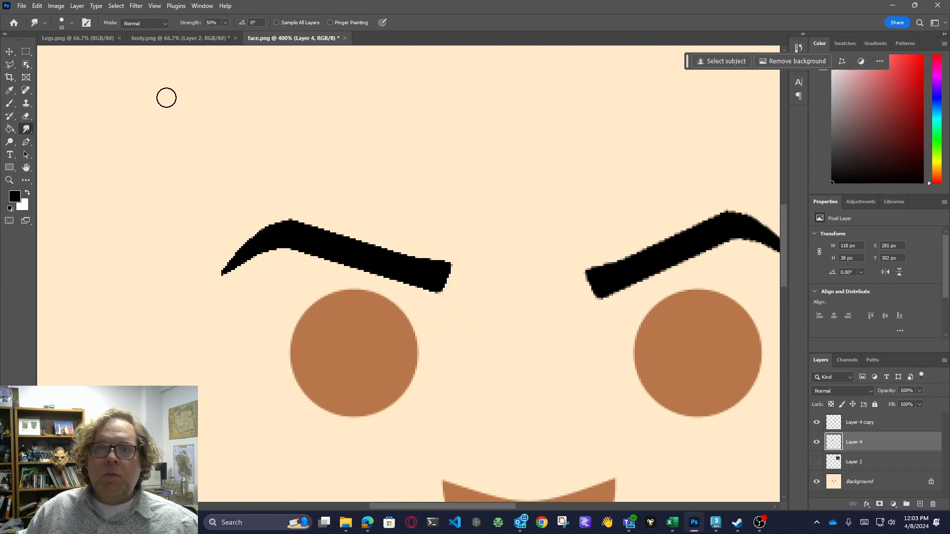
- Try smudging the left eyebrow's upper and lower edges at 74% strength with a 4 px brush
click(225, 23)
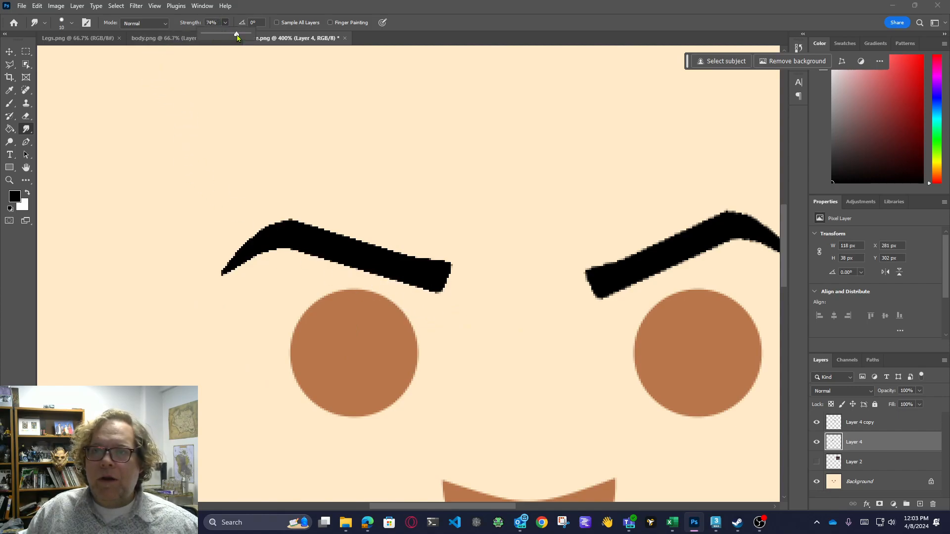
right_click(356, 182)
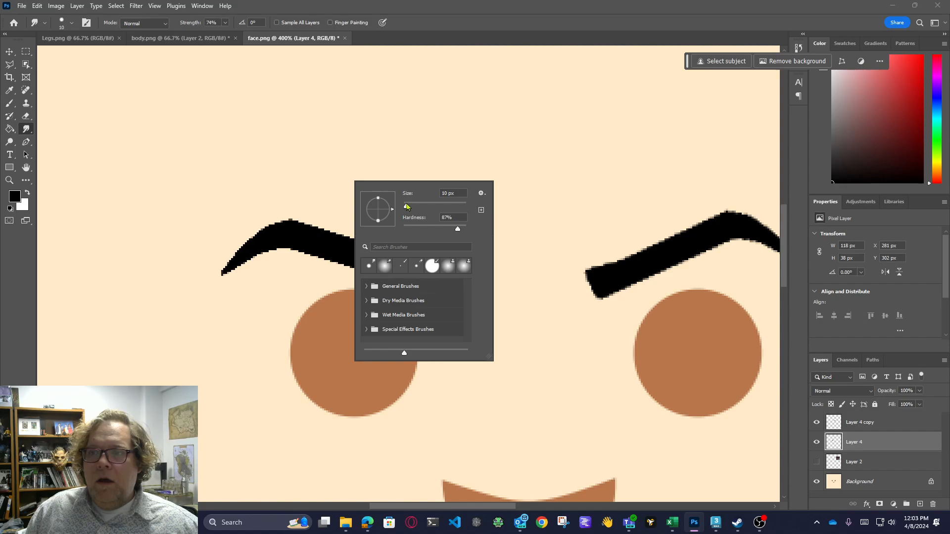
click(294, 249)
shift+click(436, 293)
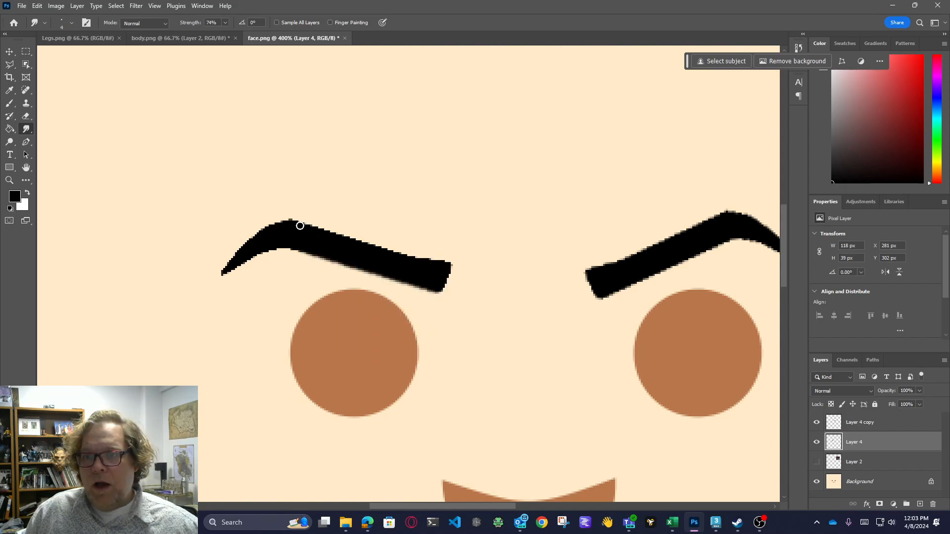
shift+click(428, 260)
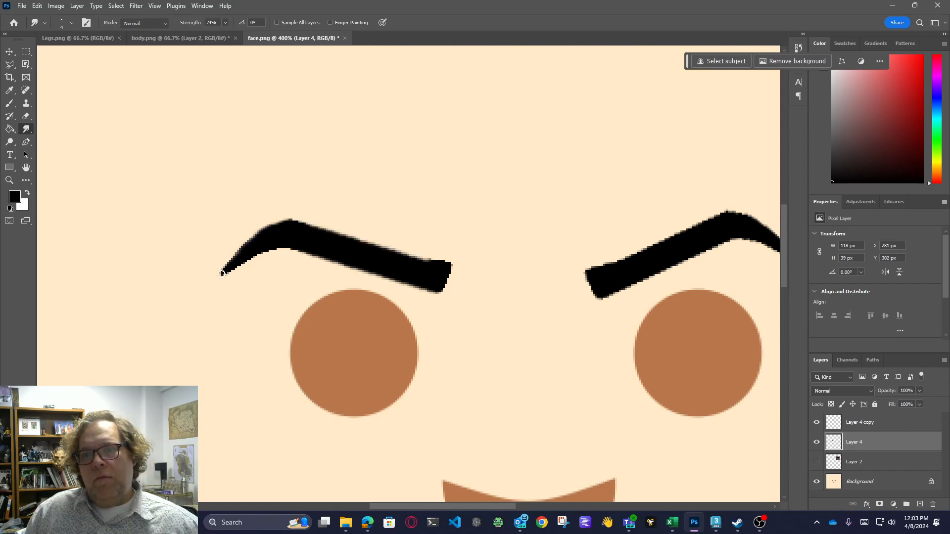
drag(227, 269, 294, 249)
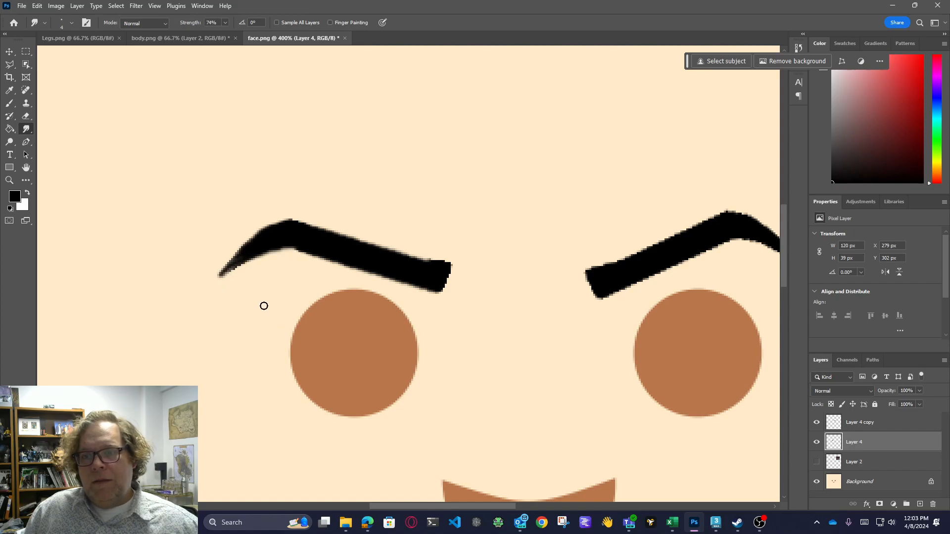
scroll(367, 314, down, 3)
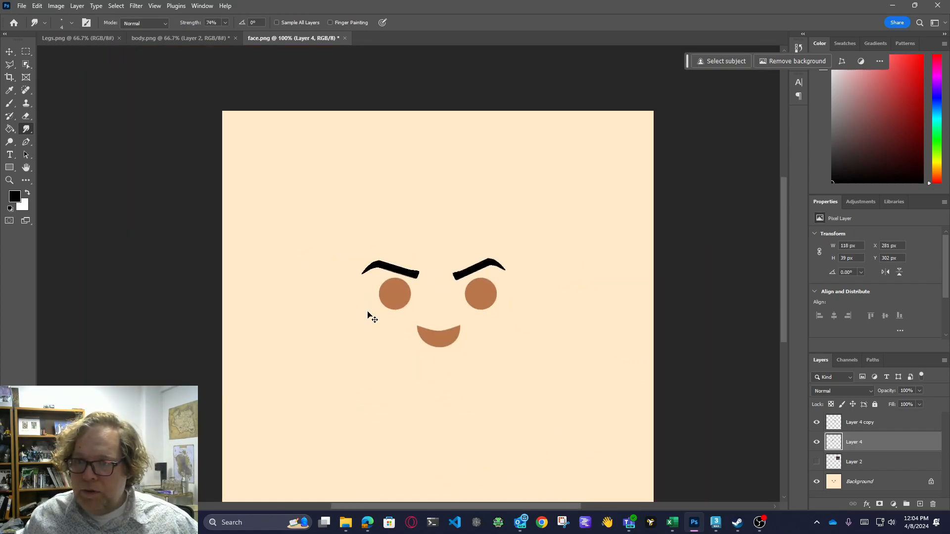
scroll(368, 312, up, 2)
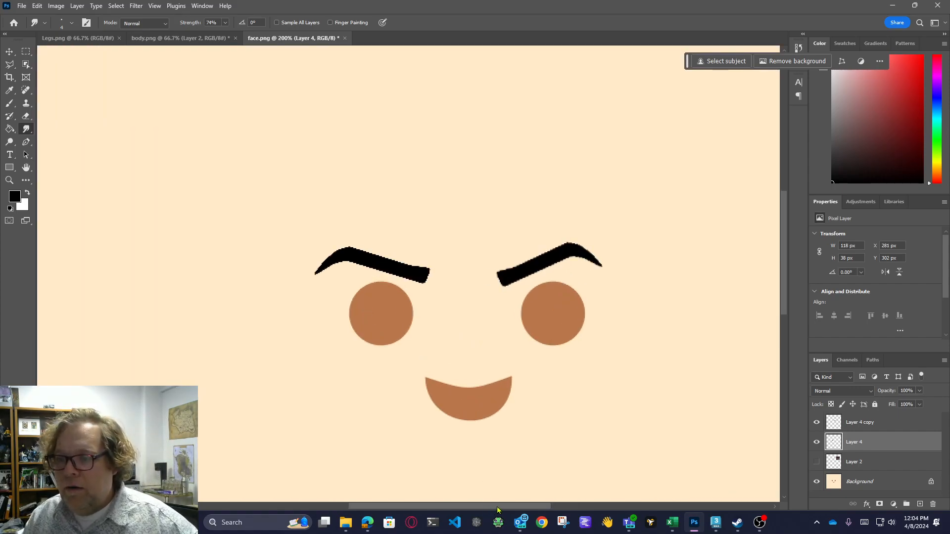
- Show the hidden reference photo layer (Layer 2) and make it the active layer
drag(495, 510, 510, 510)
click(816, 461)
click(866, 465)
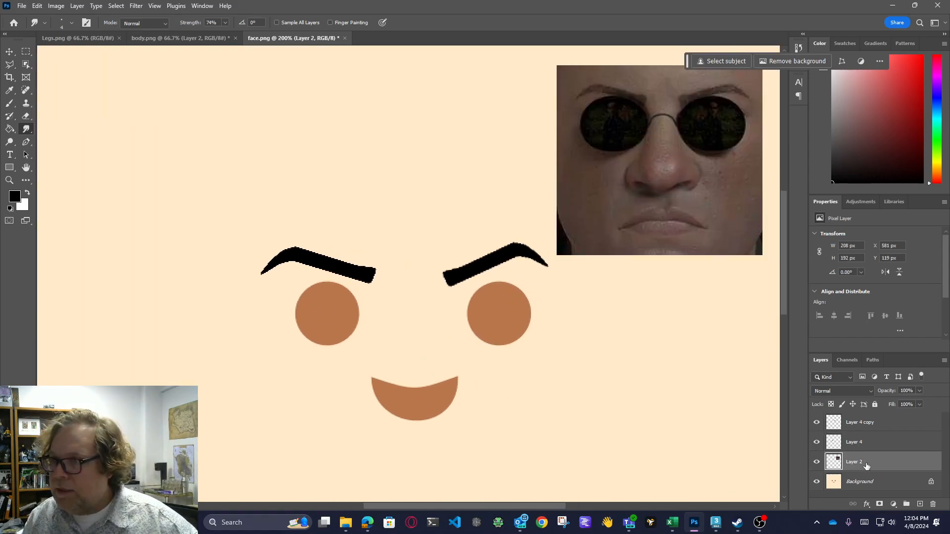
scroll(596, 500, right, 3)
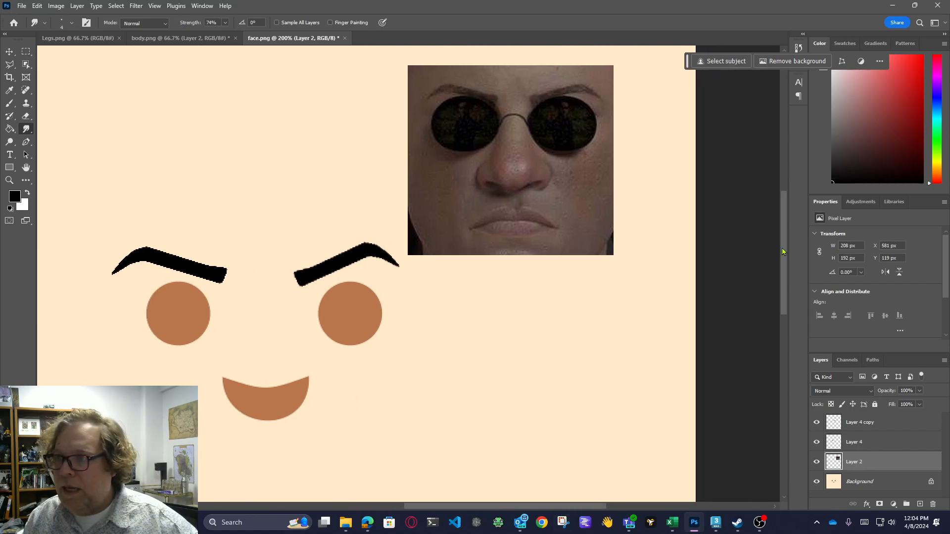
scroll(771, 228, up, 2)
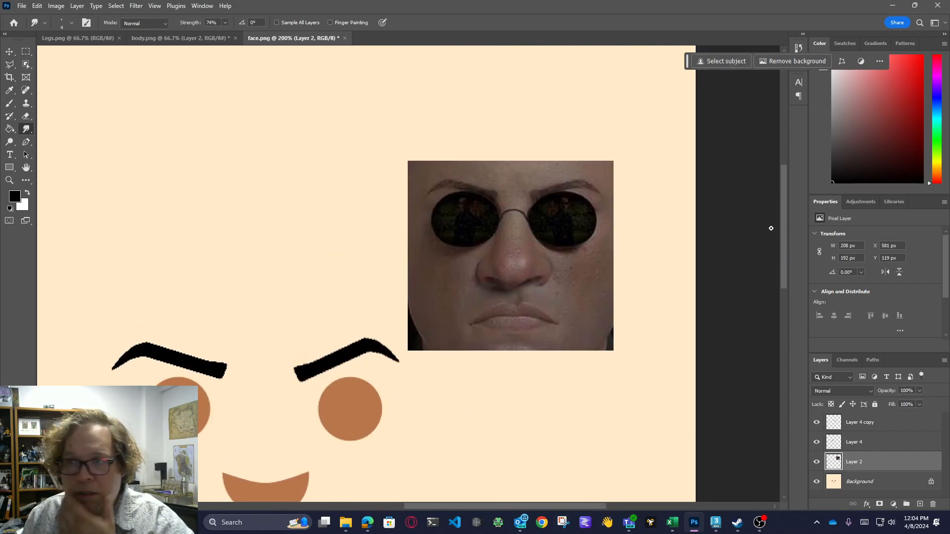
- Try selecting both sunglass lenses in the reference photo with the Quick Selection tool, and deselect them
click(25, 64)
click(69, 74)
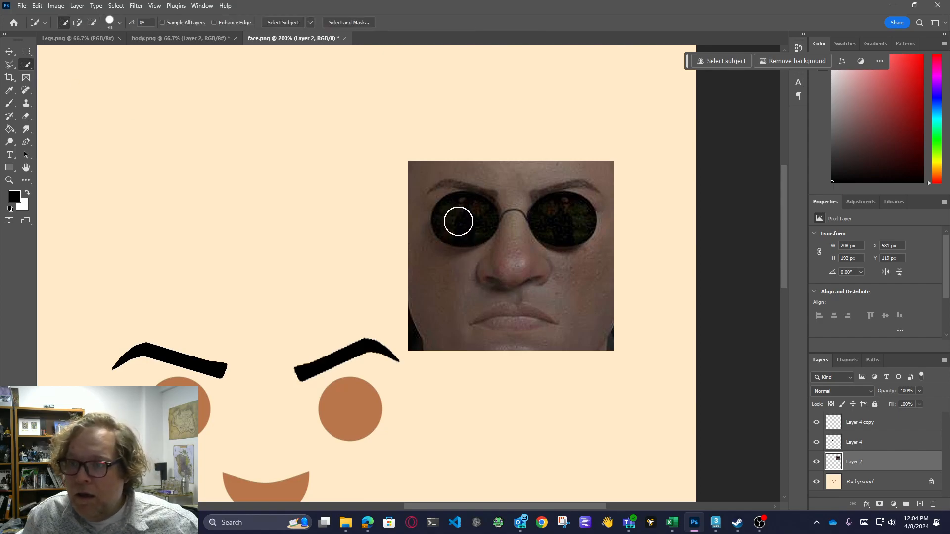
drag(455, 218, 484, 214)
drag(554, 235, 583, 236)
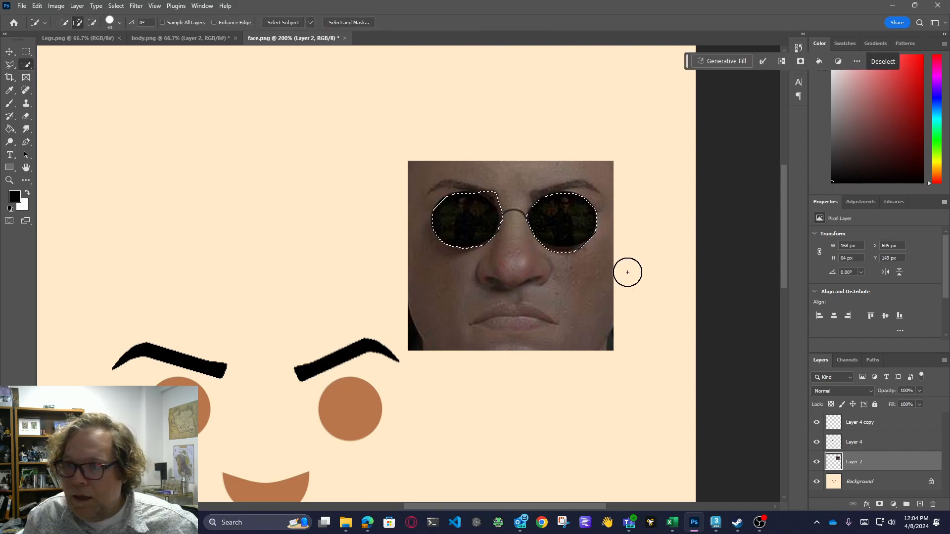
key(ctrl+d)
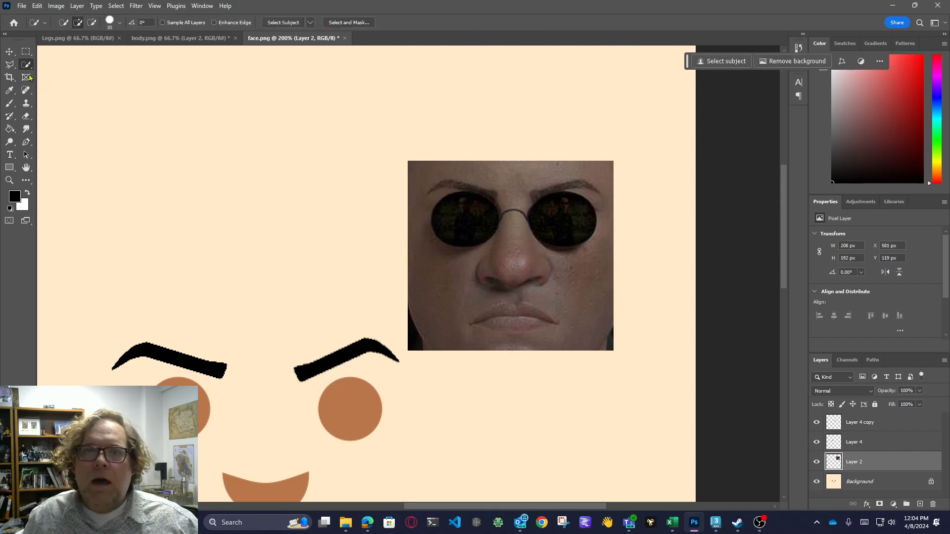
- Make an elliptical selection of about 76 × 62 px around the left sunglass lens in the reference photo
click(25, 52)
click(49, 63)
drag(424, 180, 486, 234)
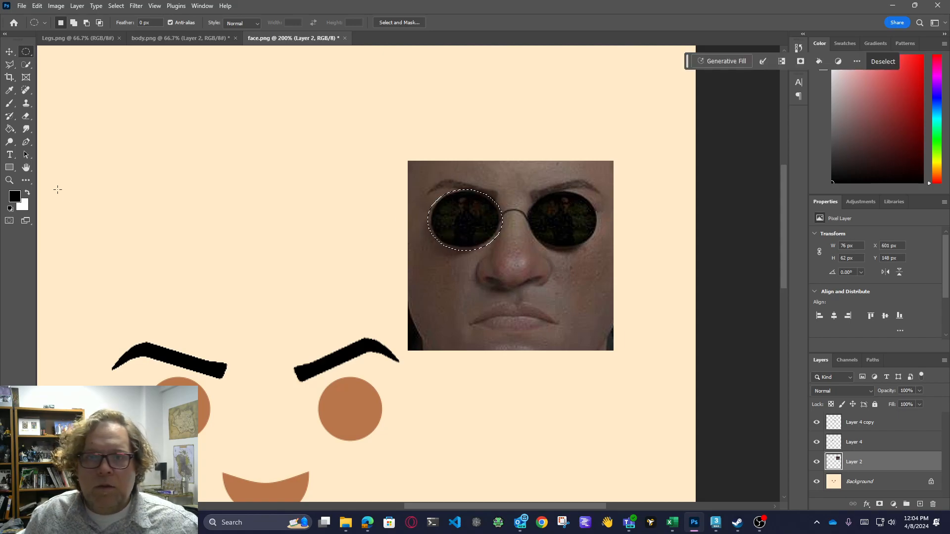
- Add the left half of the glasses' nose bridge to the lens selection with the Polygonal Lasso tool
key(z)
click(509, 216)
click(489, 213)
key(l)
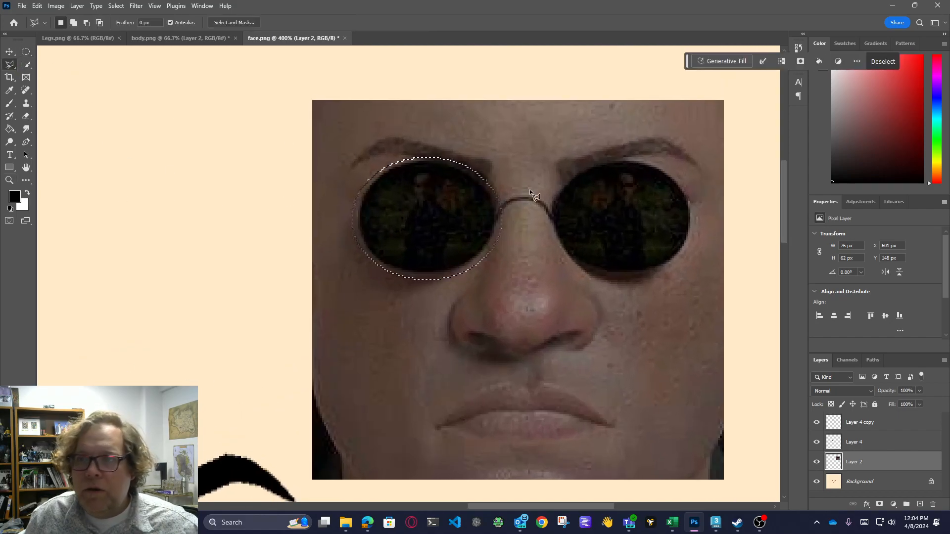
click(491, 209)
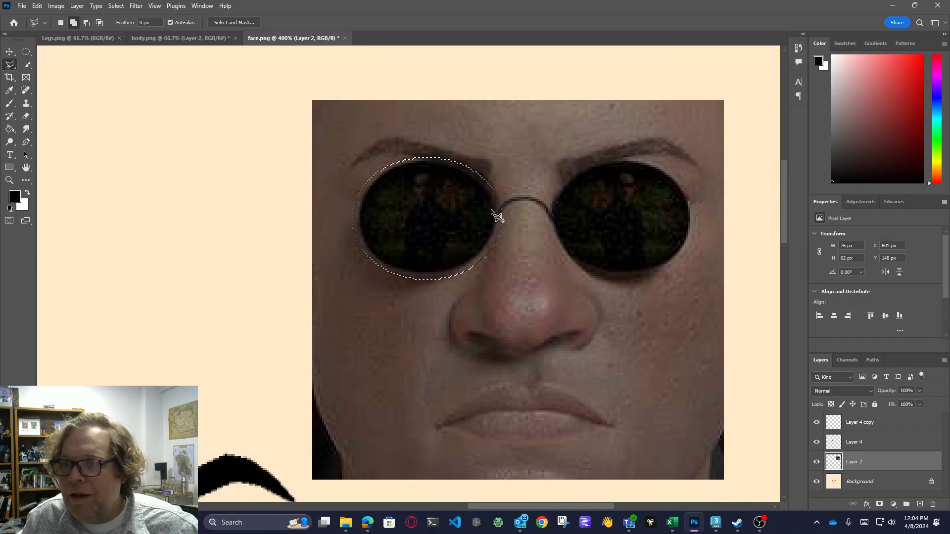
click(513, 195)
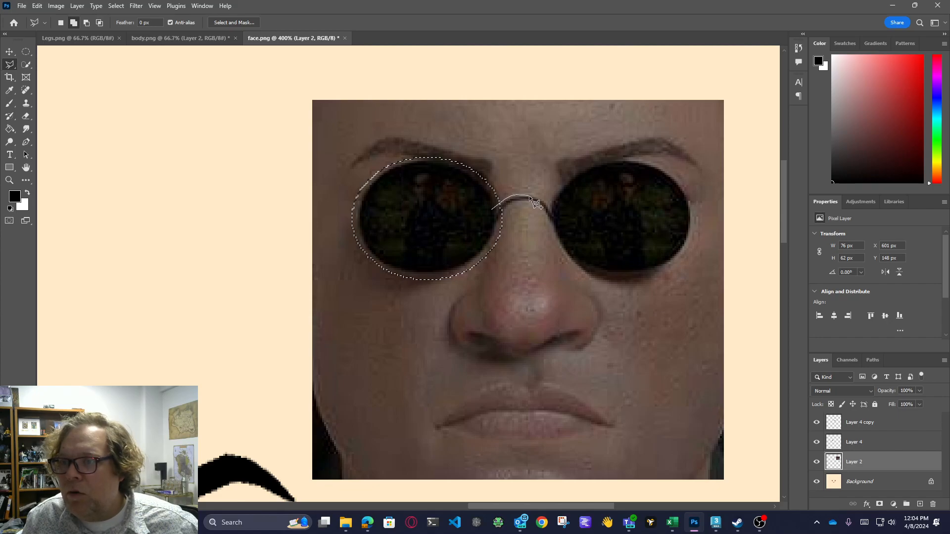
click(530, 200)
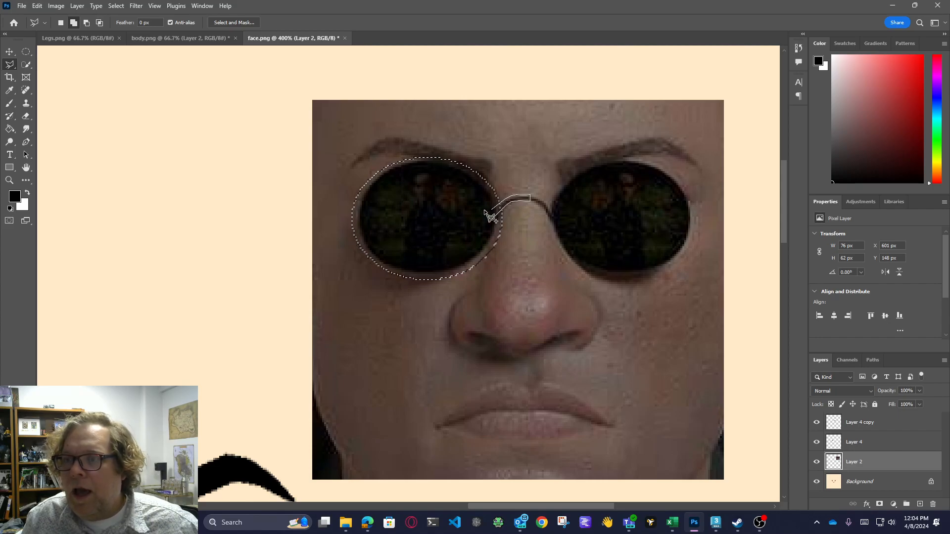
click(492, 216)
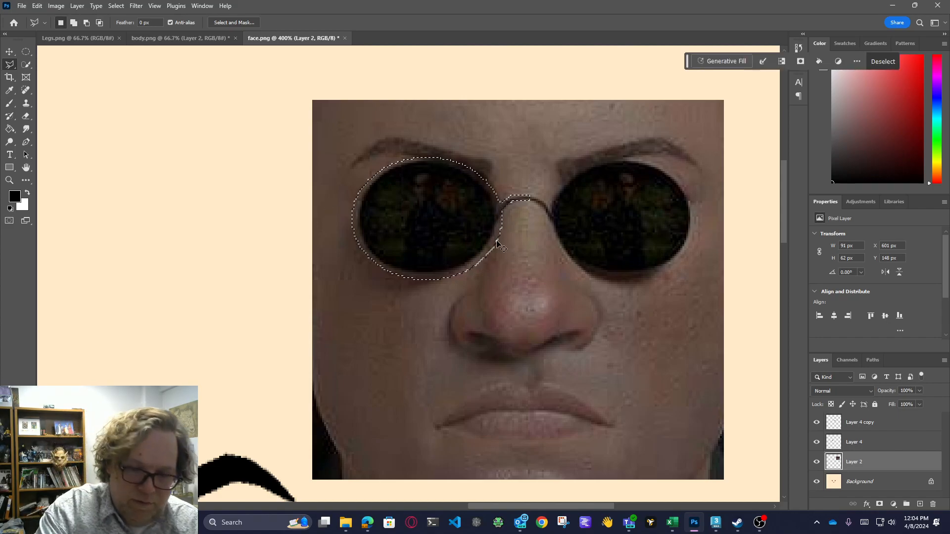
- Create a new empty layer above the eyebrow layers and hide the reference photo layer
key(ctrl+minus)
key(ctrl+minus)
key(ctrl+minus)
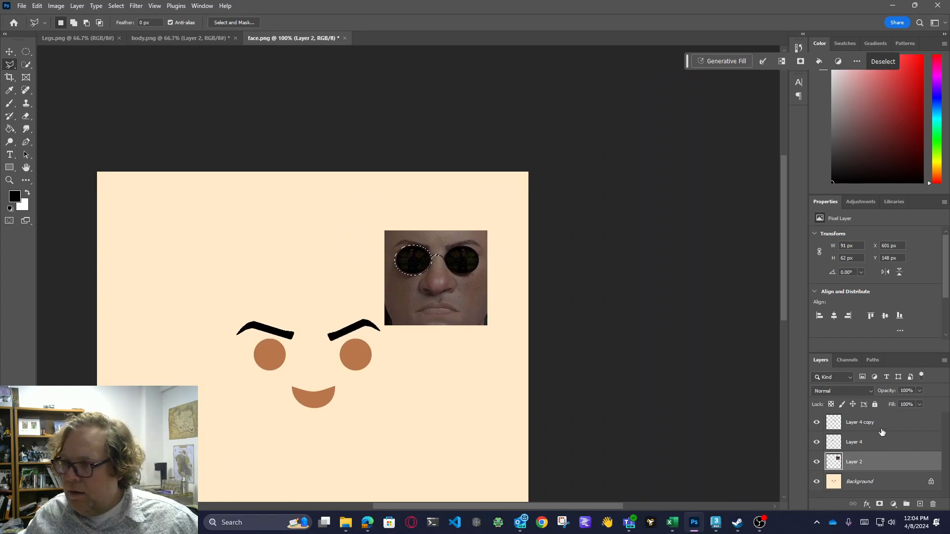
key(ctrl+j)
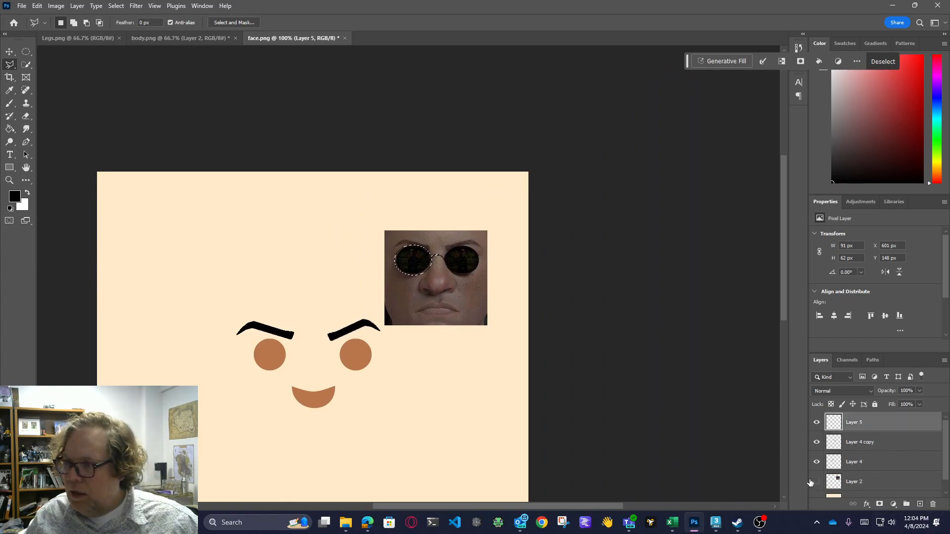
click(816, 481)
- Move the lens-and-bridge selection over the face's left eye and enlarge it to about 135% with Transform Selection
click(26, 51)
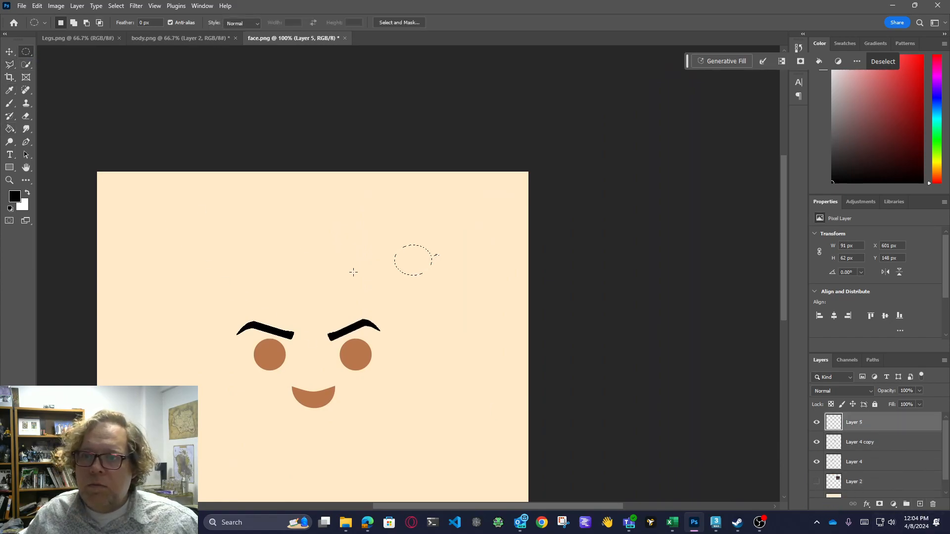
drag(418, 268, 274, 365)
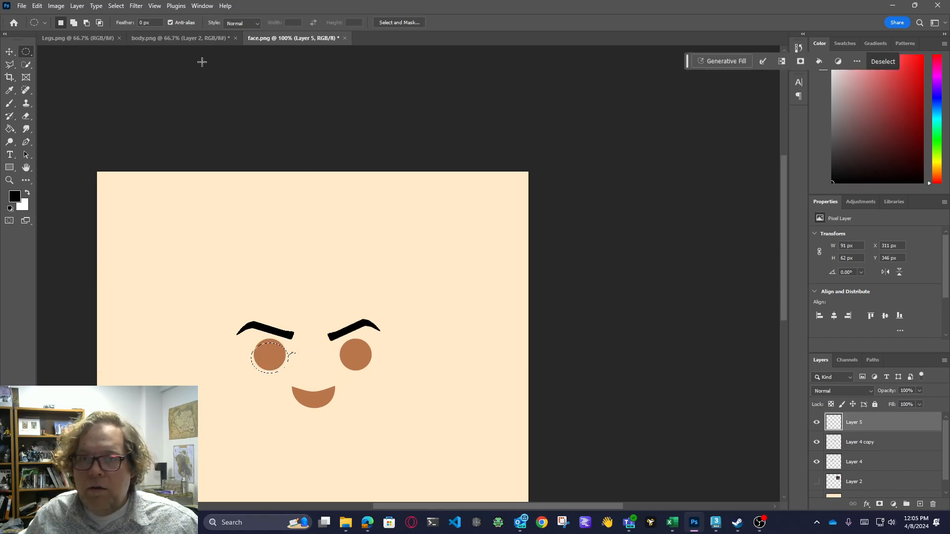
click(102, 6)
mouse_move(113, 5)
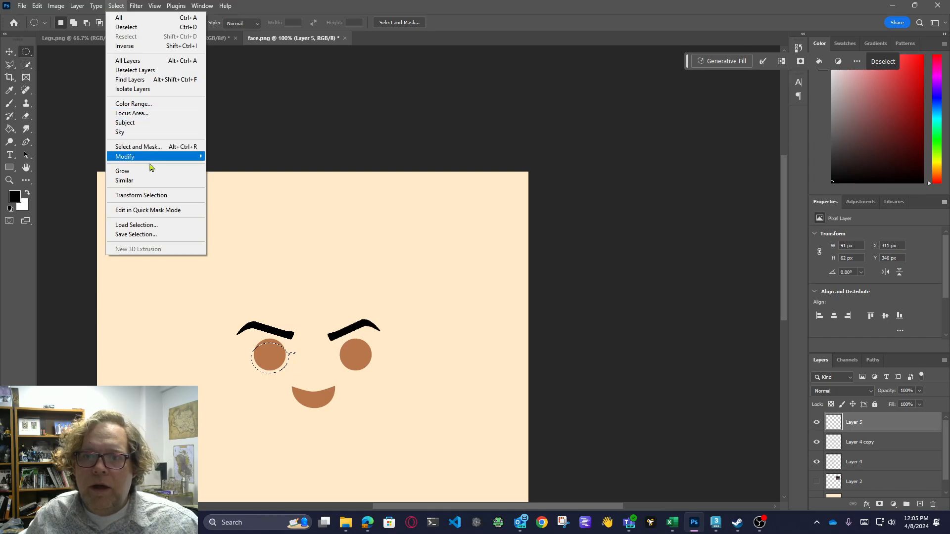
click(161, 196)
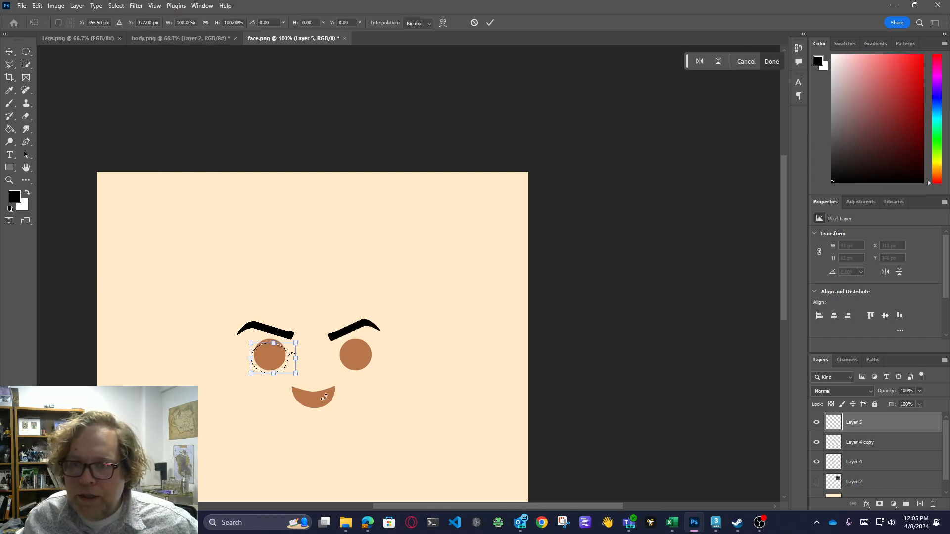
mouse_move(296, 373)
mouse_down()
mouse_move(324, 392)
mouse_move(283, 368)
mouse_move(304, 382)
mouse_move(285, 363)
mouse_move(297, 370)
mouse_up()
key(Down)
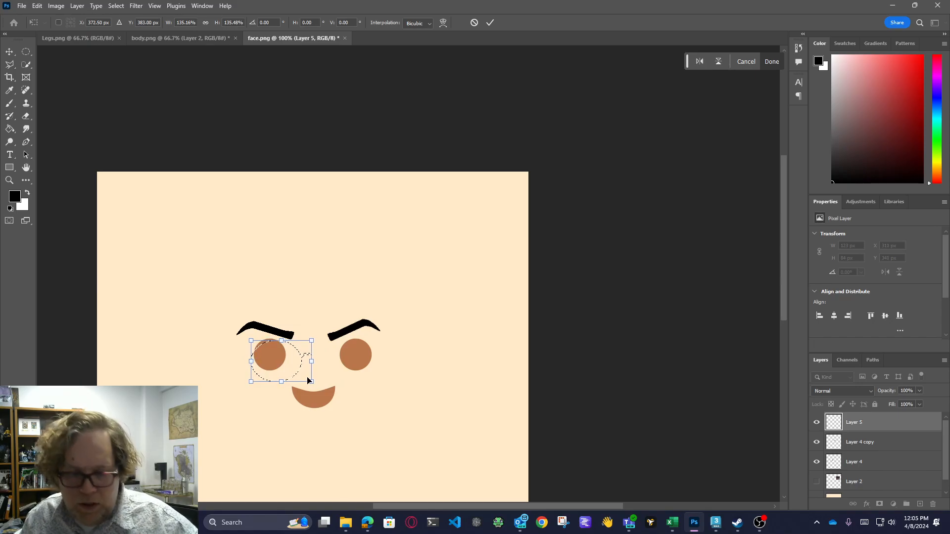
key(Return)
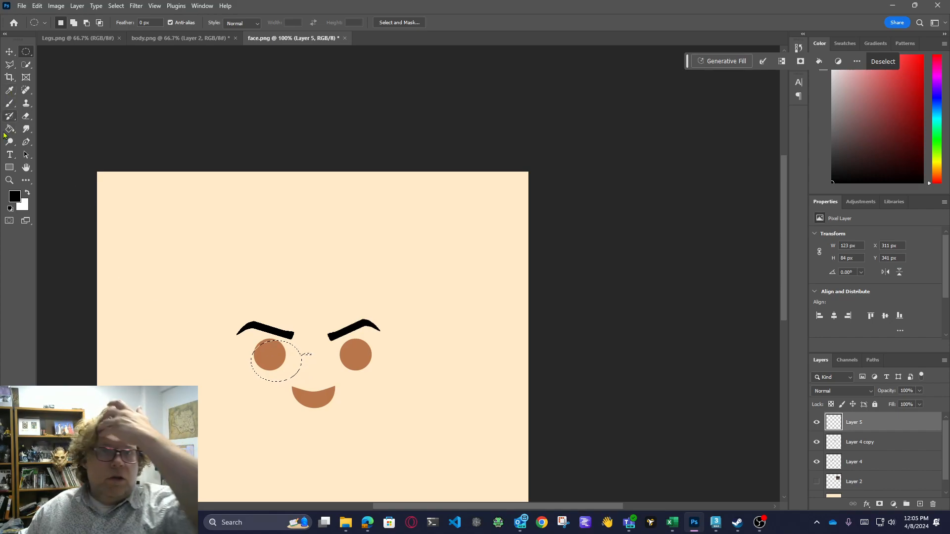
- Fill the lens-and-bridge selection with black using the Paint Bucket, and deselect
click(10, 129)
click(280, 361)
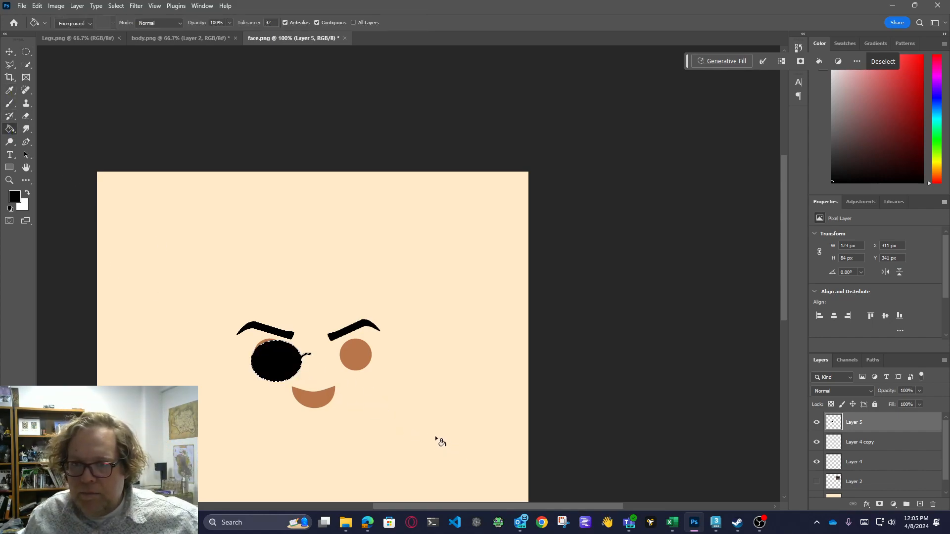
click(26, 52)
click(724, 444)
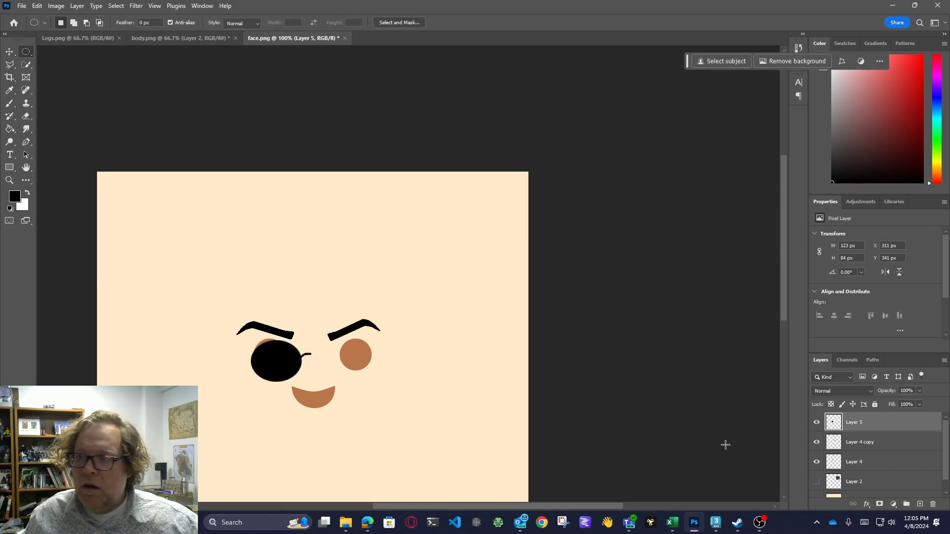
- Duplicate the black lens layer and flip the copy horizontally
drag(877, 429, 919, 503)
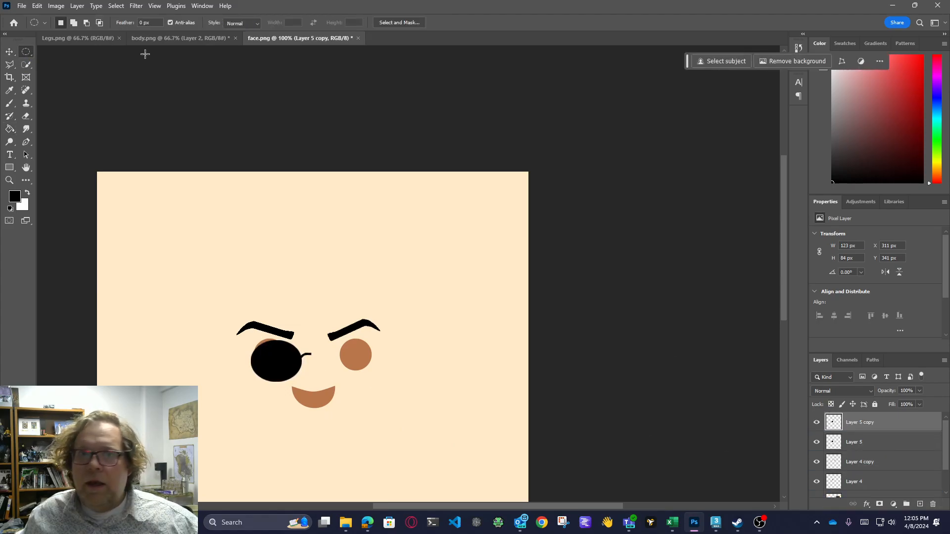
click(56, 6)
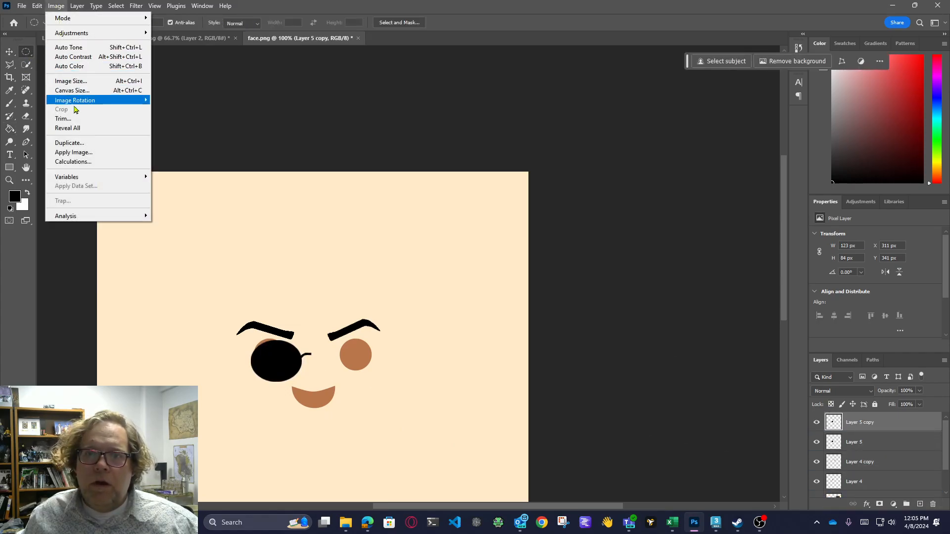
mouse_move(77, 6)
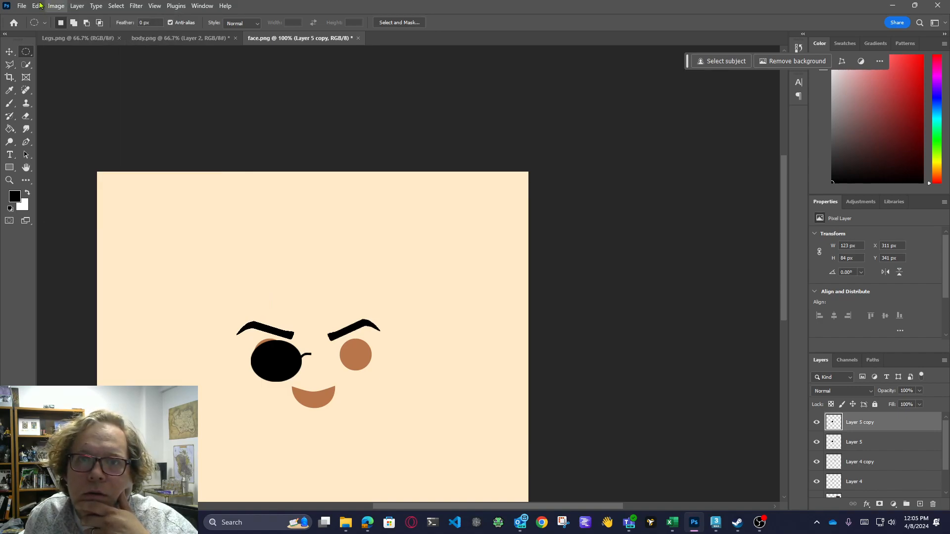
mouse_move(54, 243)
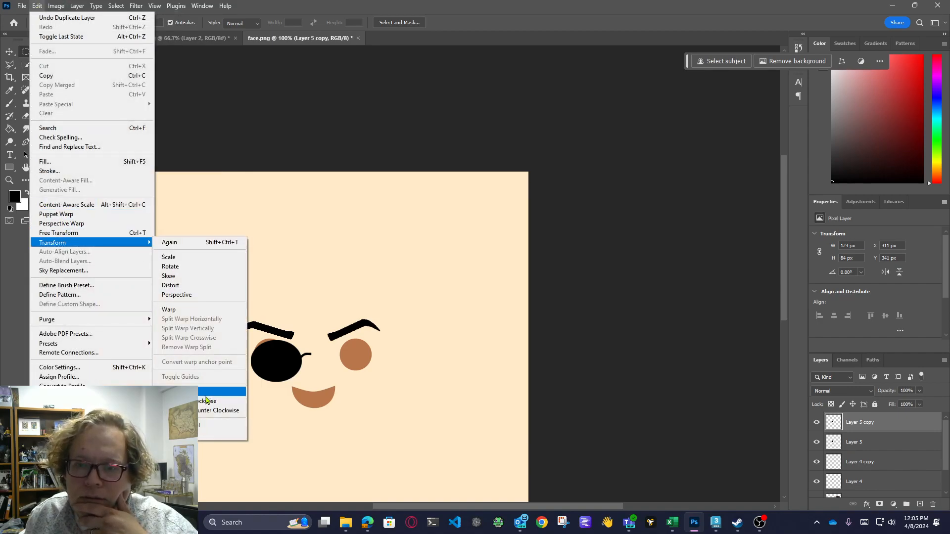
click(201, 427)
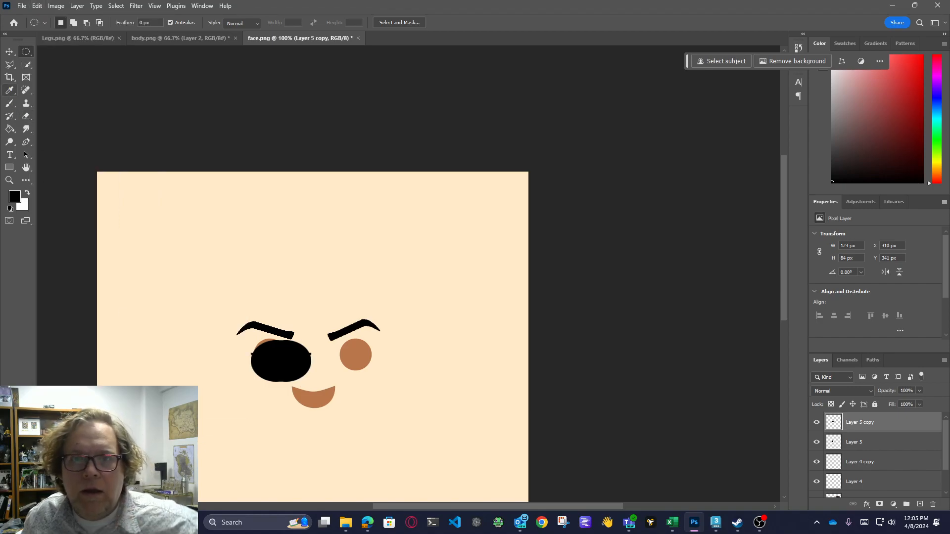
- Move the mirrored lens horizontally over the right eye to X 431 px so the two bridge halves meet
click(8, 52)
key(shift+Right)
key(shift+Right)
key(shift+Right)
key(shift+Right)
key(shift+Right)
key(shift+Right)
key(shift+Right)
key(shift+Right)
key(shift+Right)
key(shift+Right)
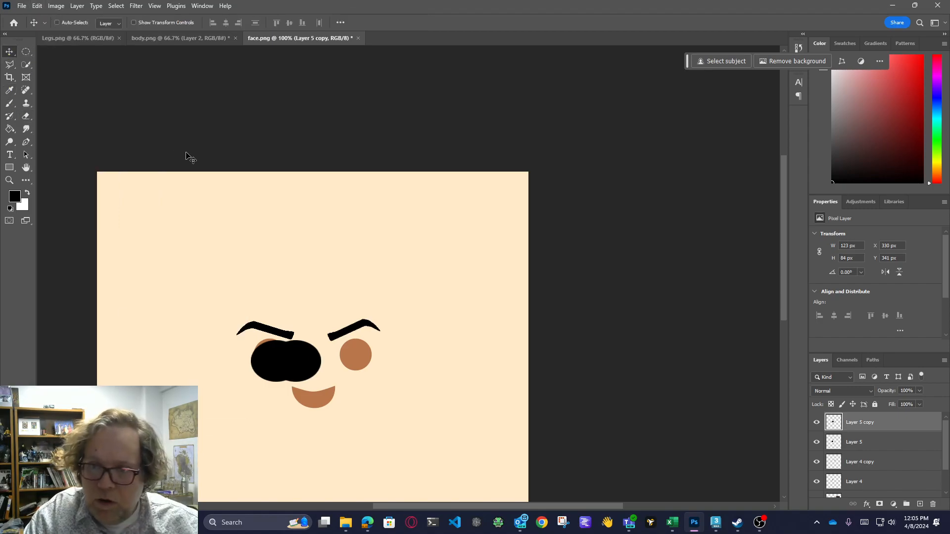
key(shift+Right)
key(Right)
key(Right)
key(Right)
key(Right)
key(Right)
key(Right)
key(Right)
key(Right)
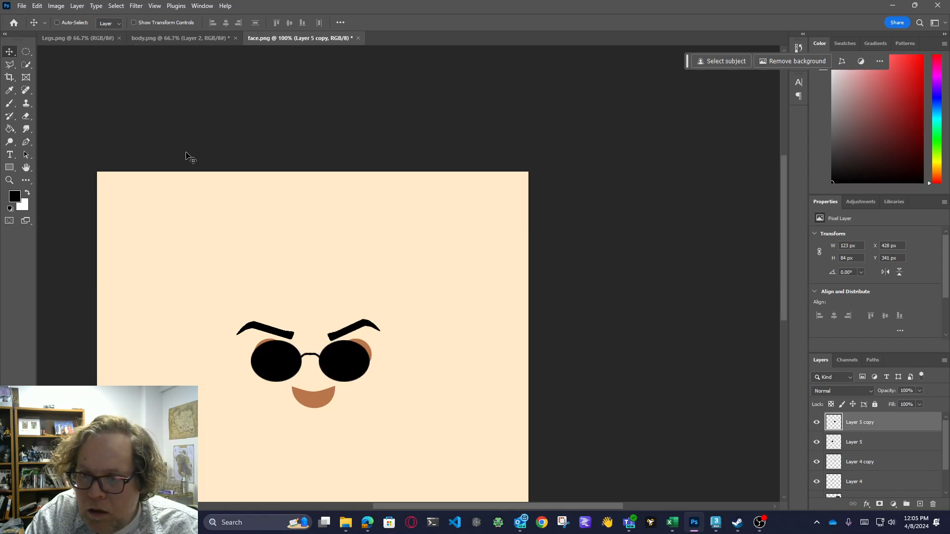
key(shift+Left)
key(Right)
key(Right)
key(Right)
key(Right)
key(Right)
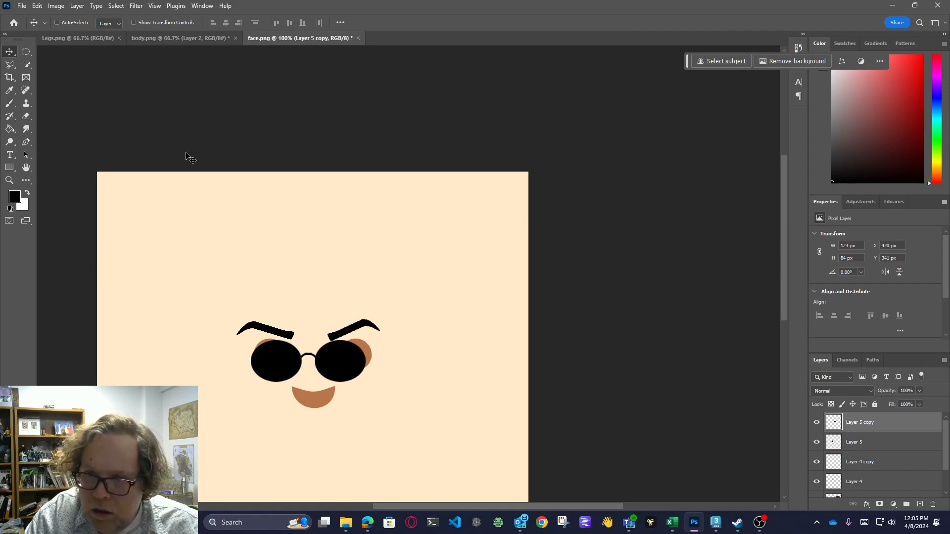
key(Right)
key(Right)
key(Right)
key(Right)
key(Right)
key(Right)
key(Right)
key(Right)
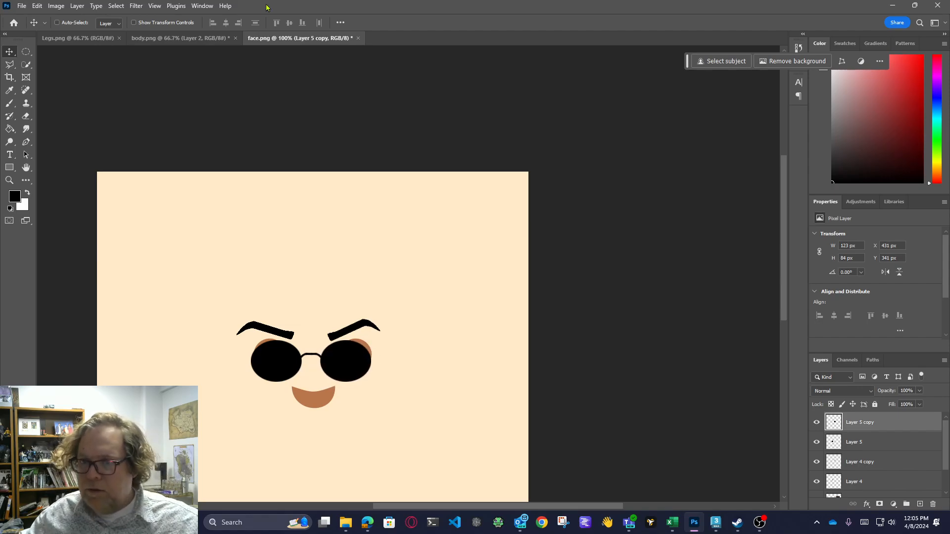
- Merge the two lens layers and nudge the merged sunglasses right to X 314 px
ctrl+click(869, 447)
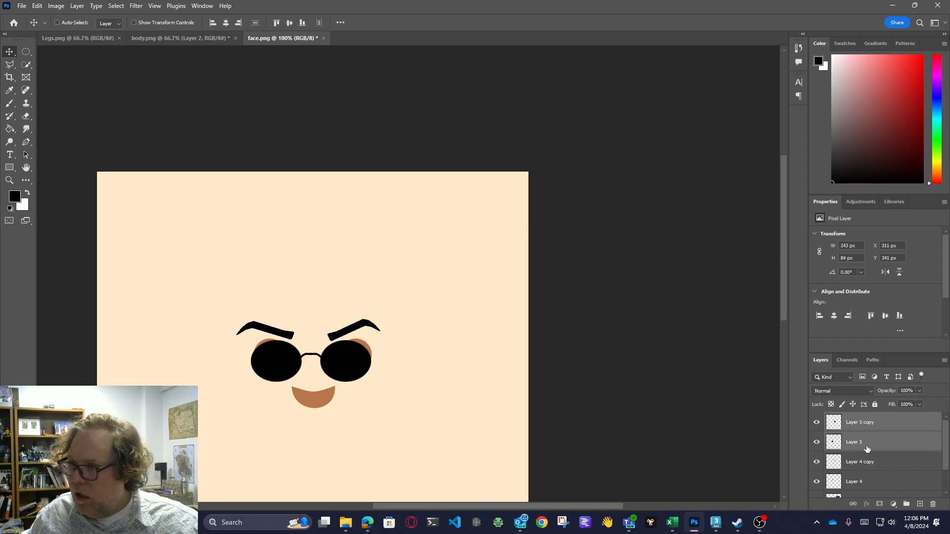
right_click(869, 447)
click(840, 292)
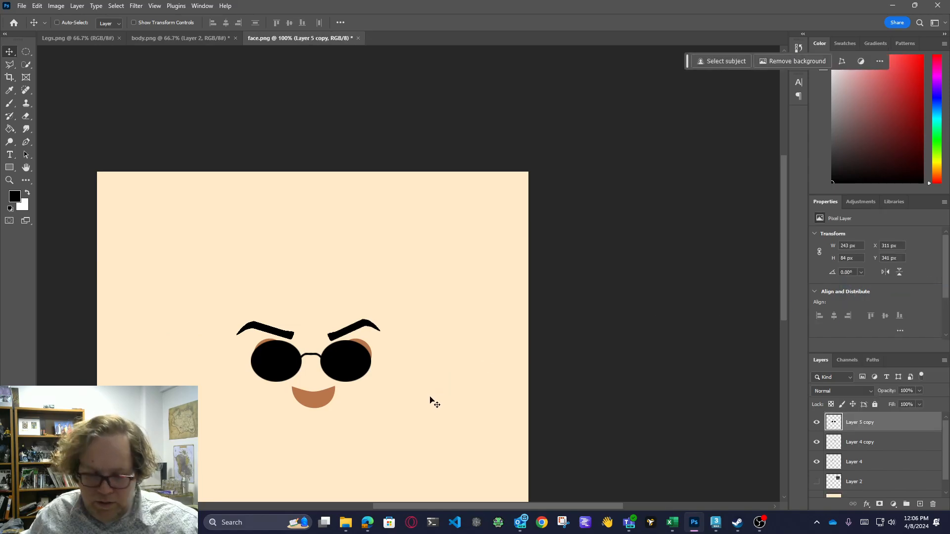
key(Right)
key(Right)
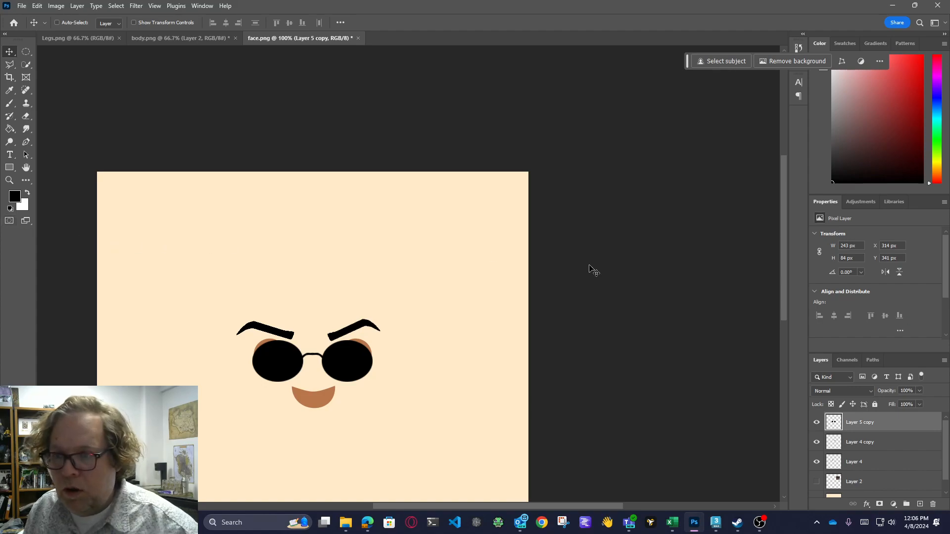
drag(786, 284, 782, 318)
drag(945, 446, 945, 476)
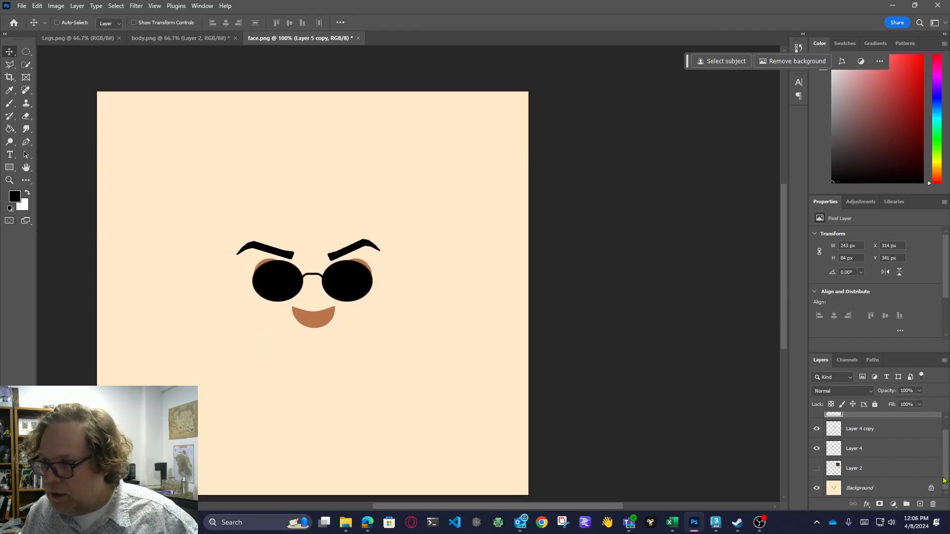
- Select the cream skin area of the Background layer with the Magic Wand and add a new layer directly above it
click(865, 489)
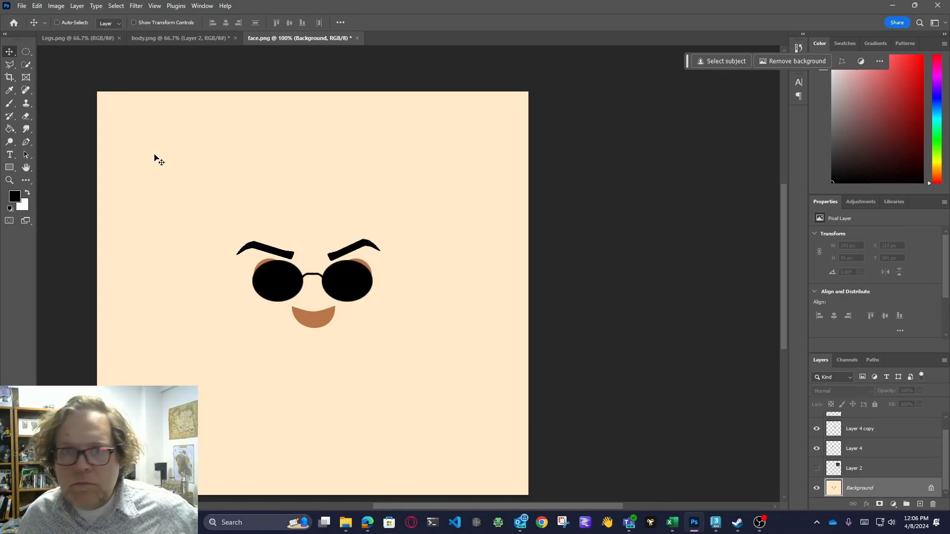
click(26, 65)
click(68, 84)
click(186, 132)
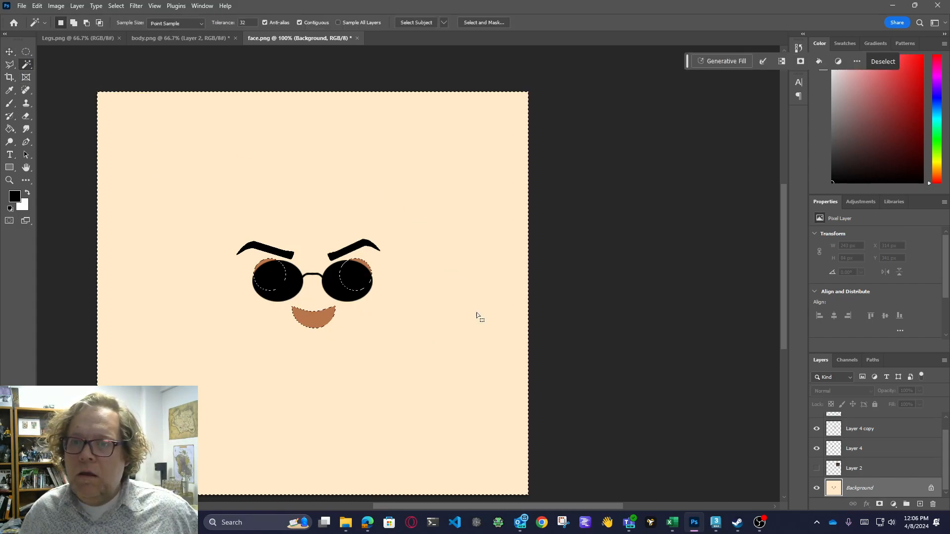
click(920, 503)
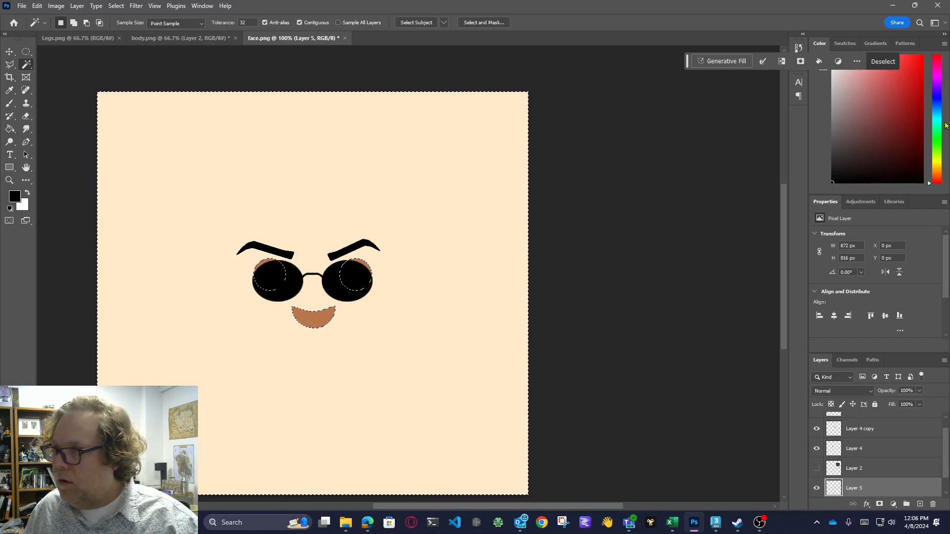
- Choose a dark orange-brown foreground colour and fill the skin selection on the new layer with the Paint Bucket
click(936, 170)
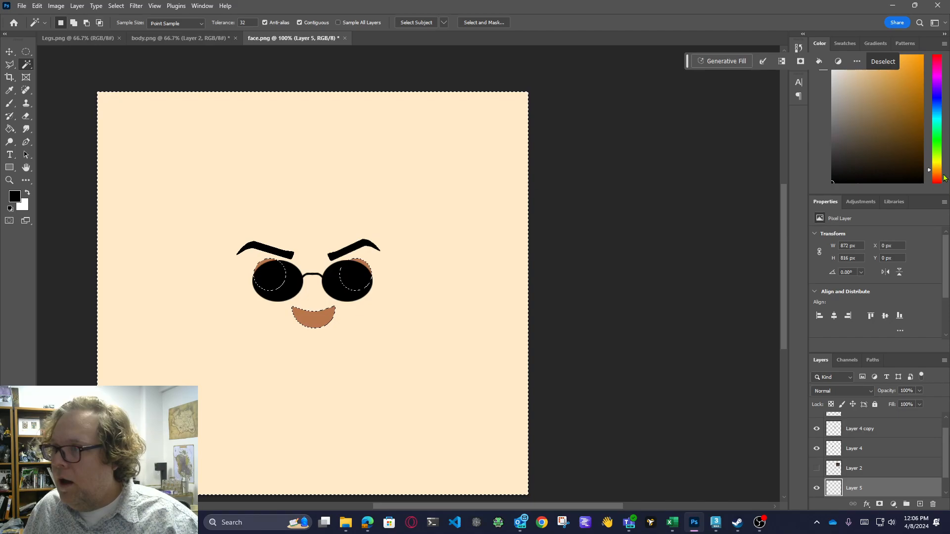
click(898, 157)
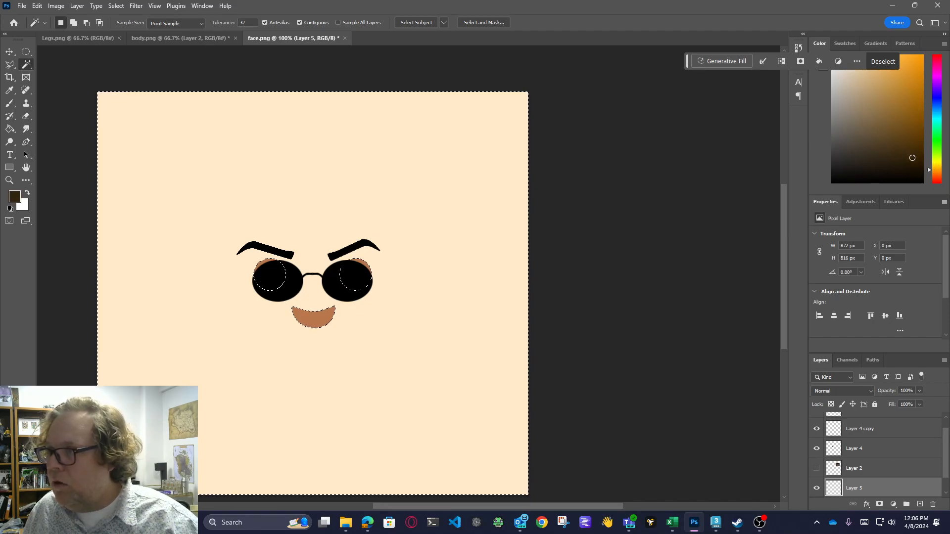
mouse_move(687, 61)
mouse_down()
mouse_move(631, 73)
mouse_move(542, 61)
mouse_up()
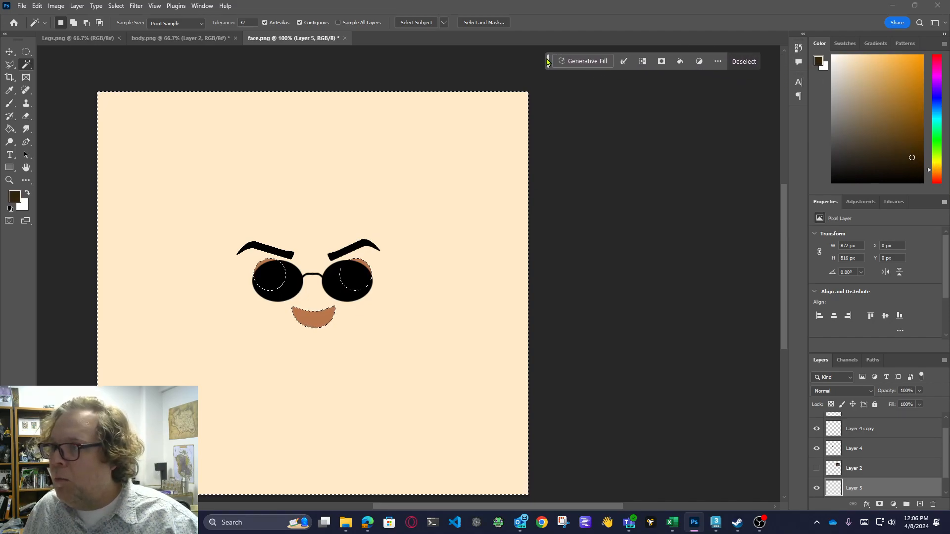
click(870, 156)
click(897, 158)
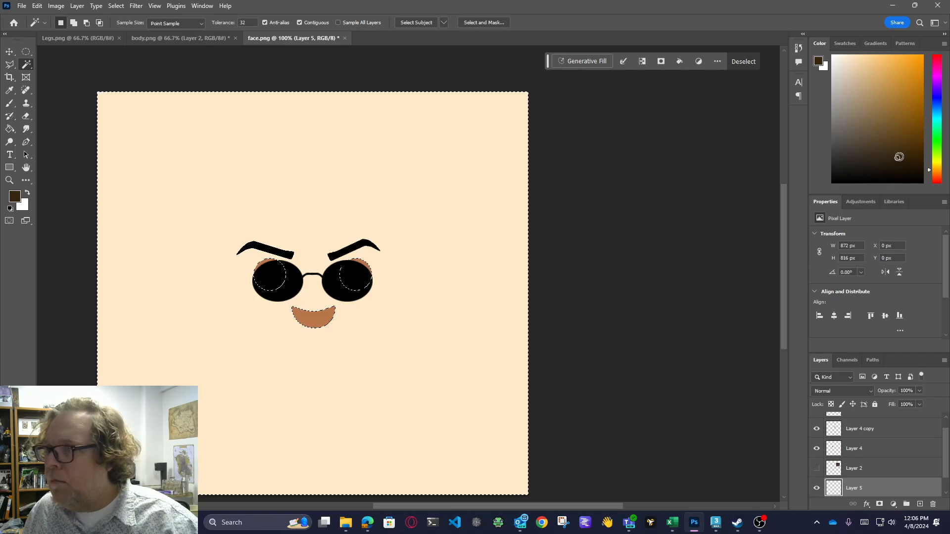
click(940, 174)
click(939, 171)
click(889, 151)
click(884, 141)
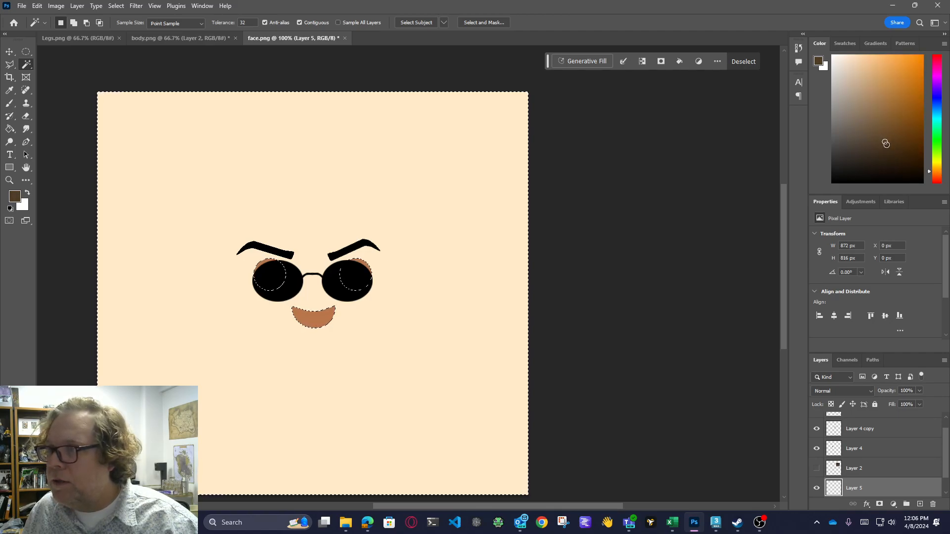
click(9, 129)
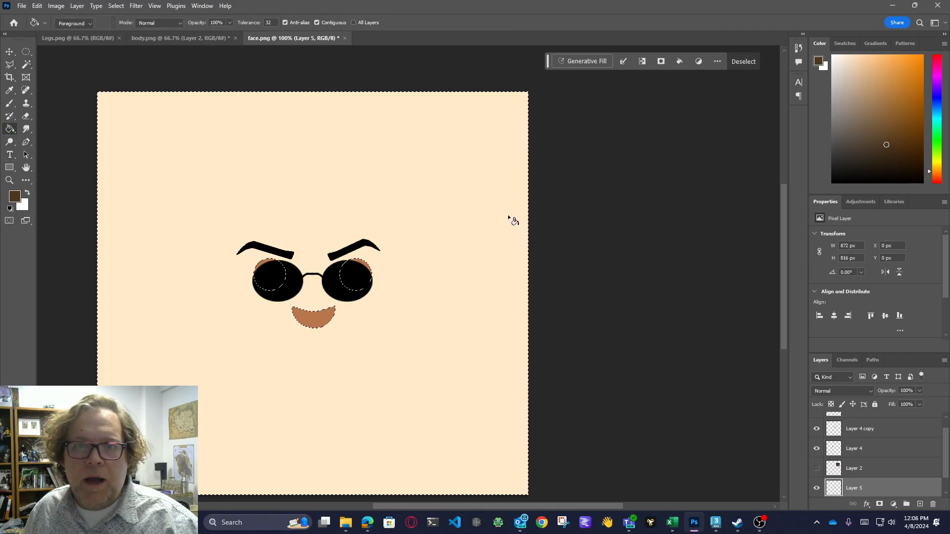
click(471, 316)
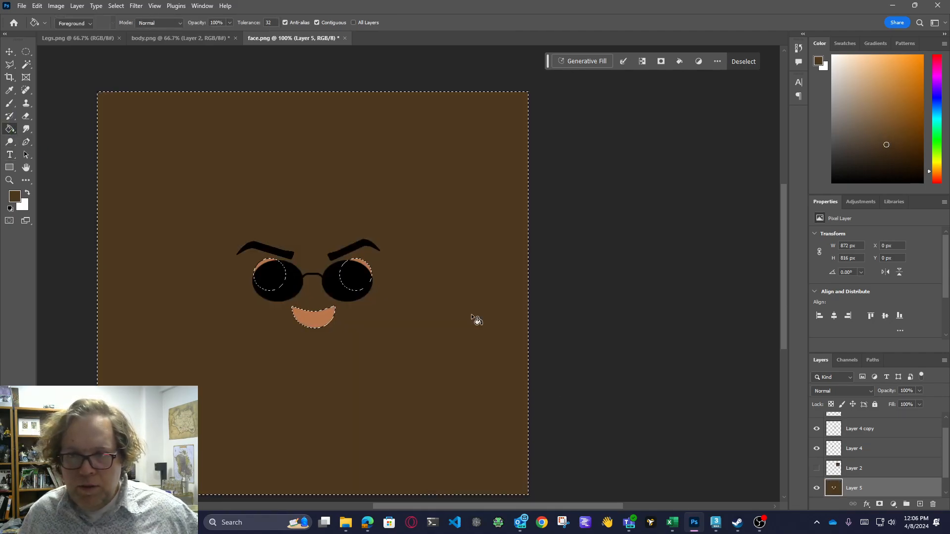
- Compare the skin tone with the reference photo on Layer 2, hide it again, and refill the skin with a slightly lighter, greyer brown
key(ctrl+j)
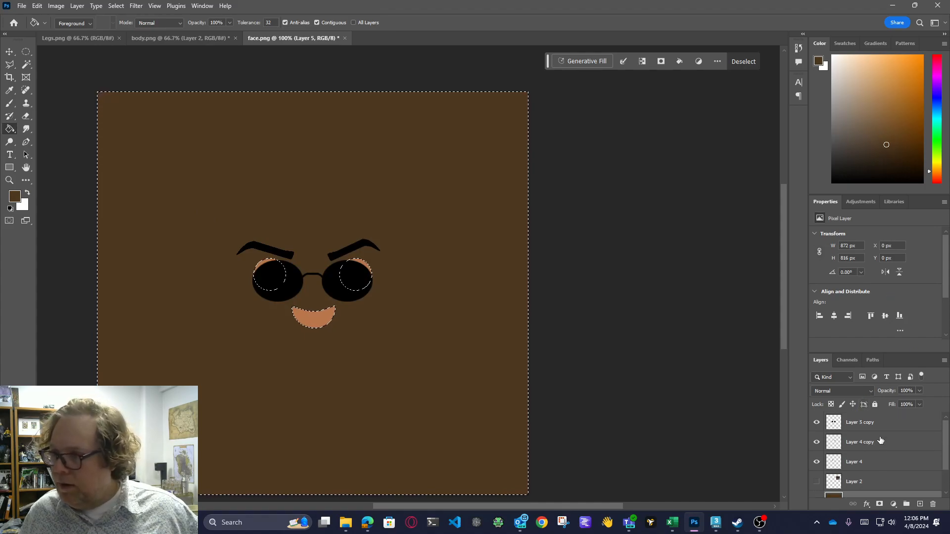
scroll(812, 441, down, 2)
click(816, 448)
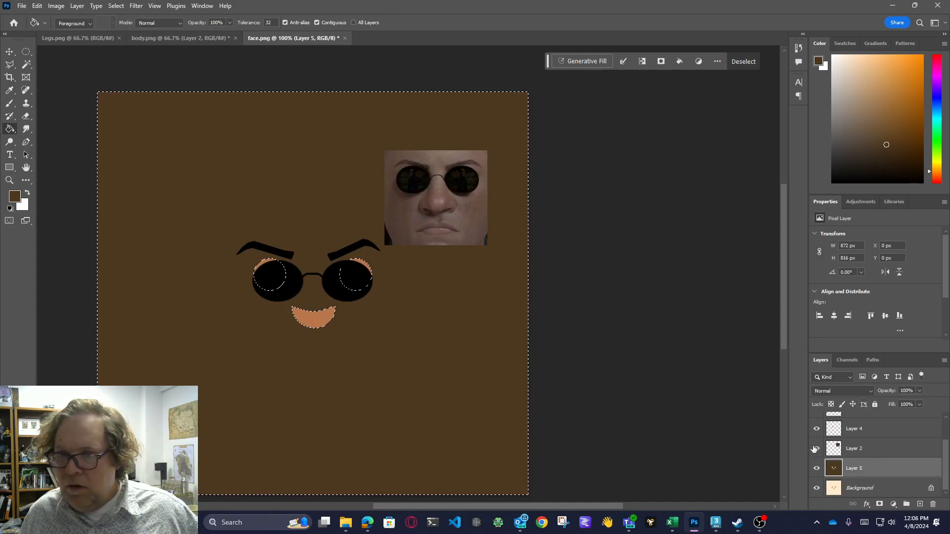
click(815, 447)
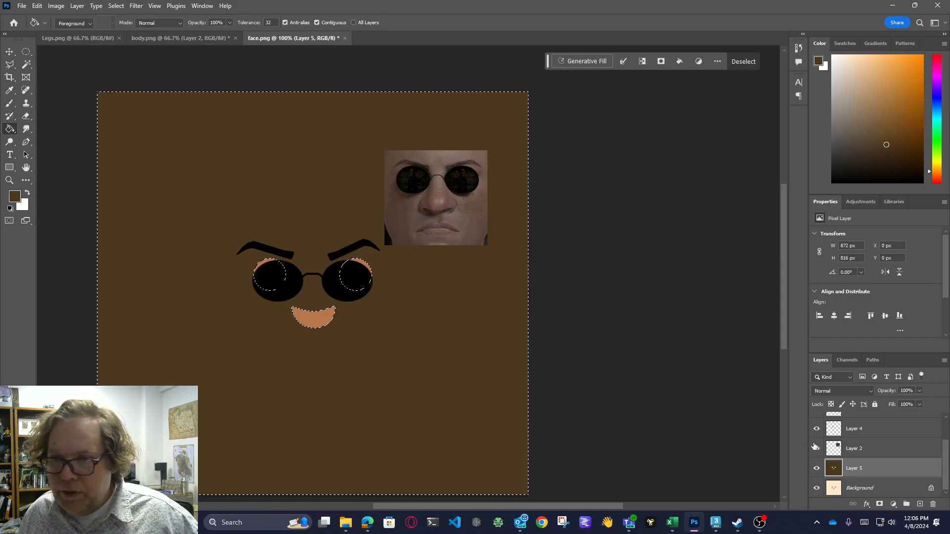
click(815, 447)
click(877, 140)
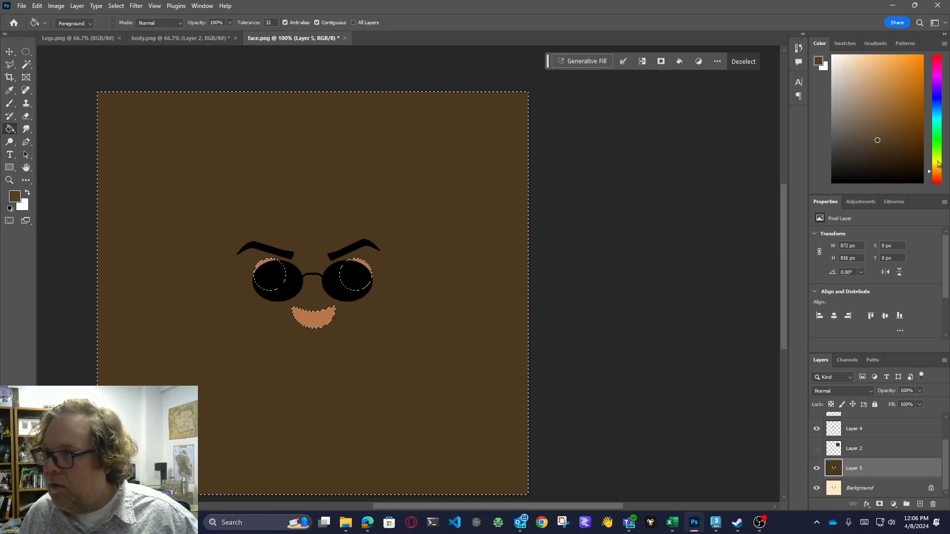
click(294, 205)
scroll(395, 227, down, 1)
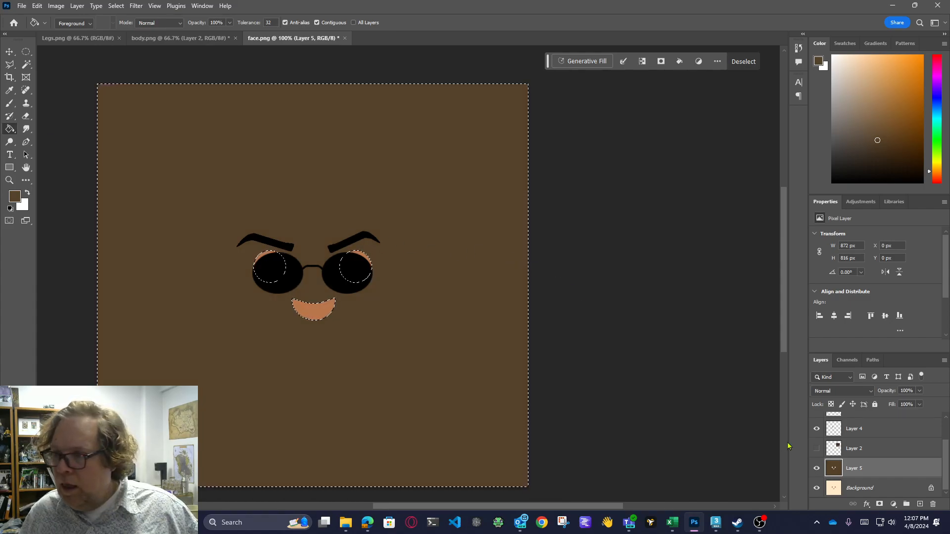
- Invert the selection to cover the eyes and mouth, and add a new layer above the brown skin layer
click(56, 6)
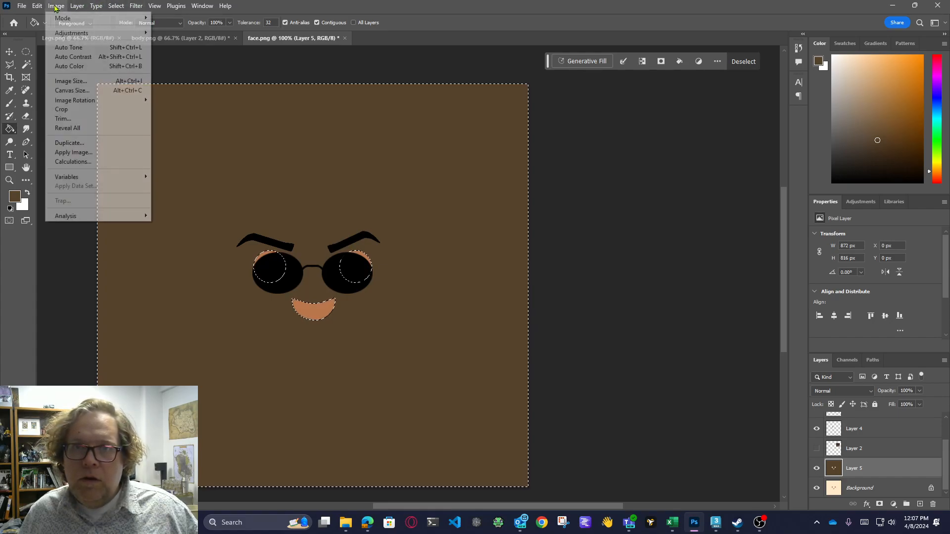
mouse_move(116, 6)
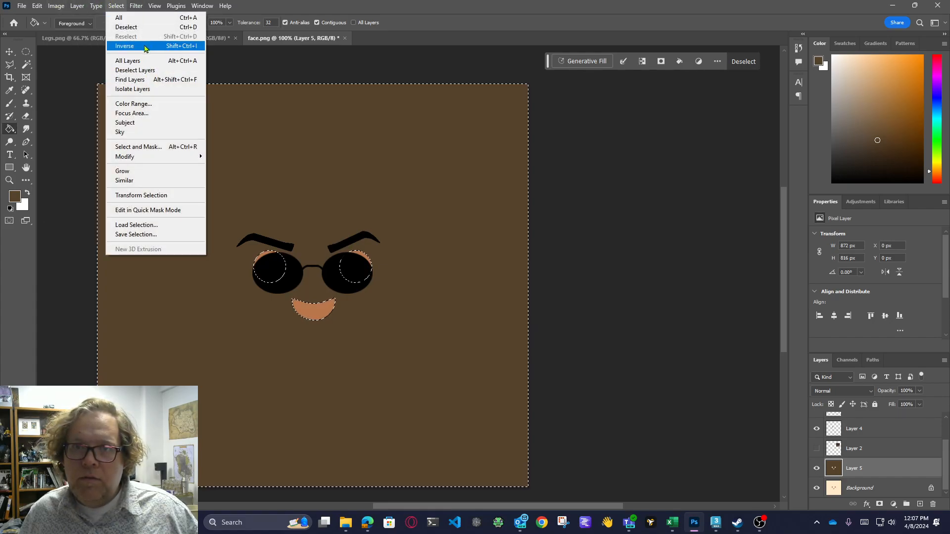
click(134, 46)
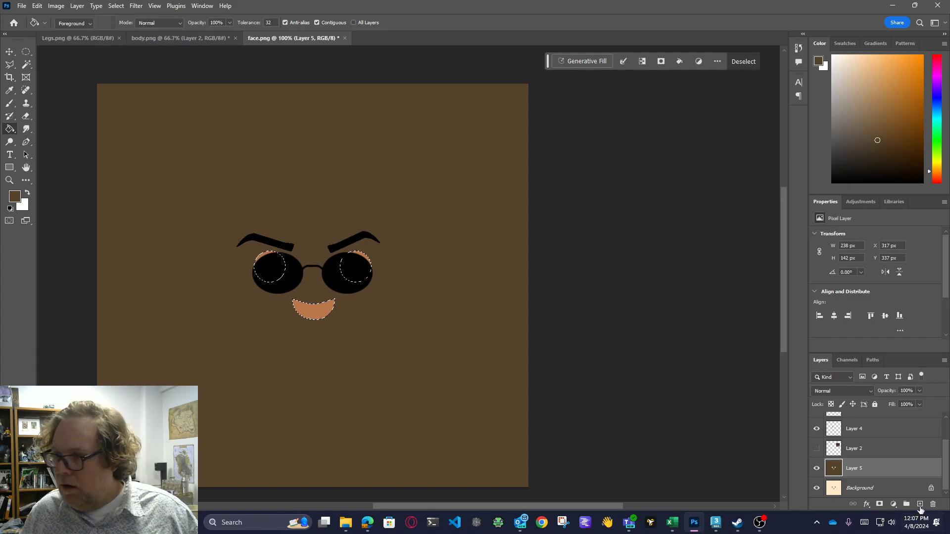
click(919, 503)
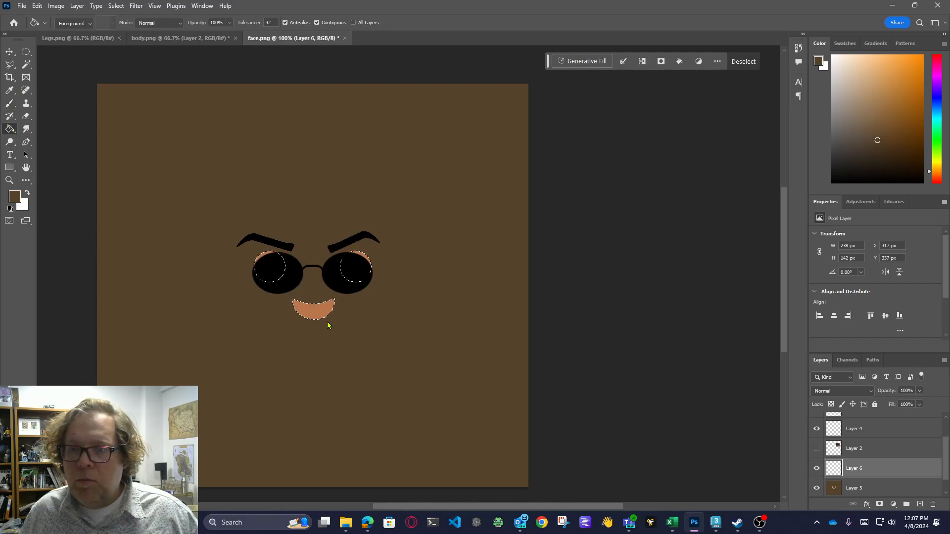
- Switch the foreground colour to white, fill the eye and mouth selection on the new layer, and deselect
click(313, 308)
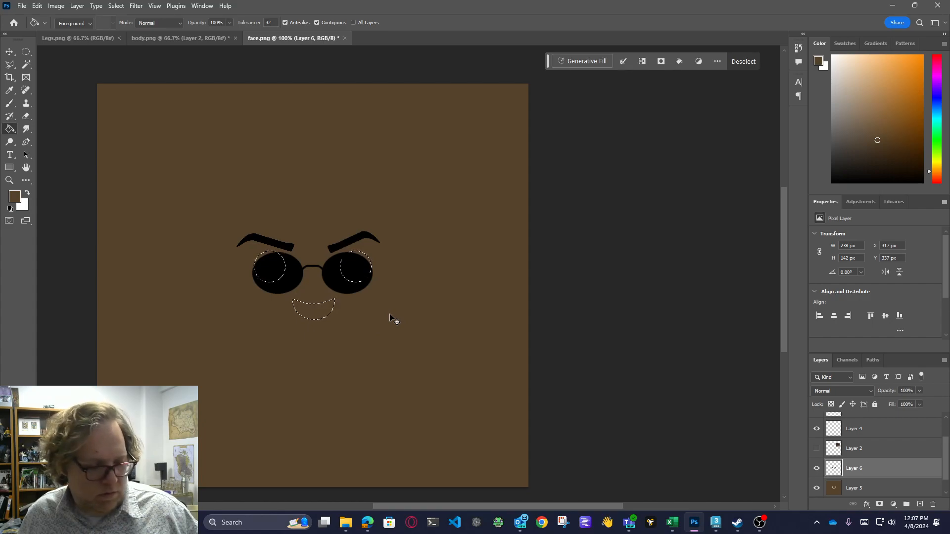
key(ctrl+z)
click(28, 193)
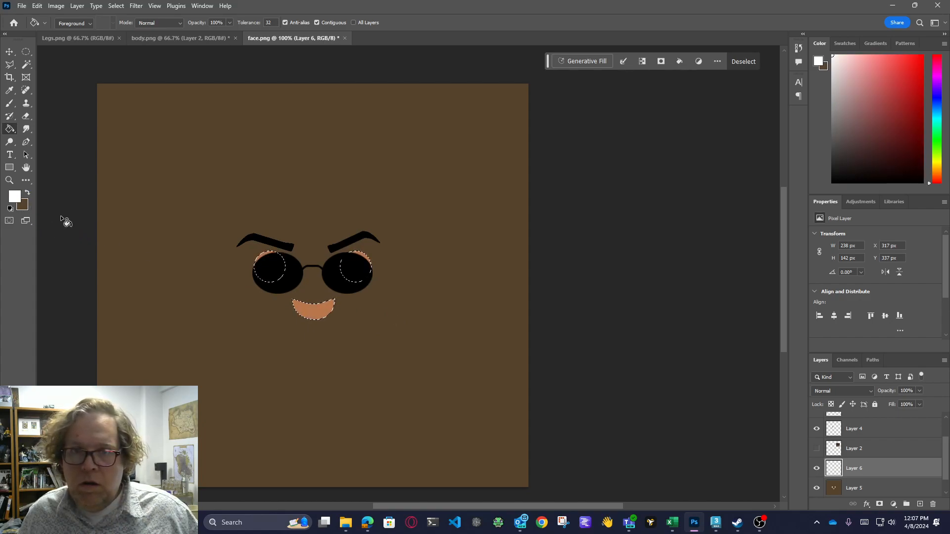
click(310, 316)
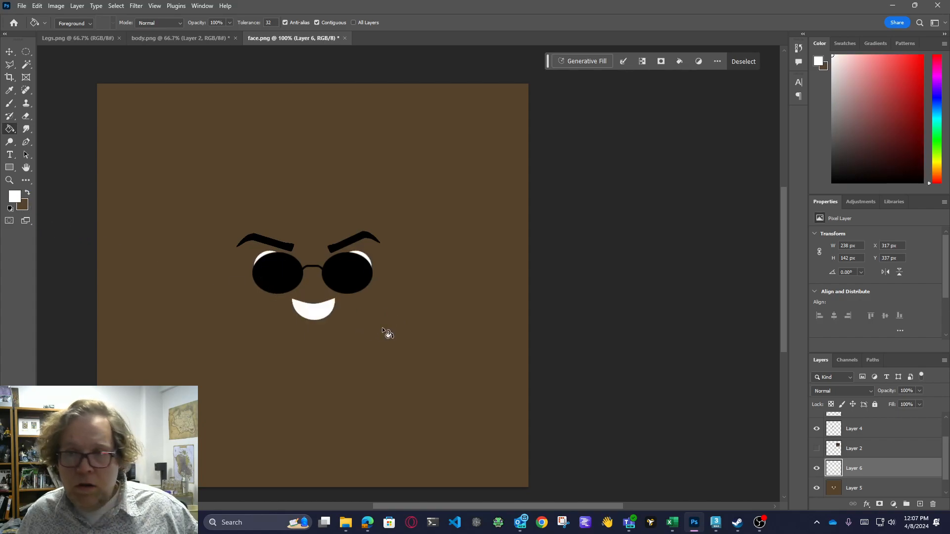
key(ctrl+d)
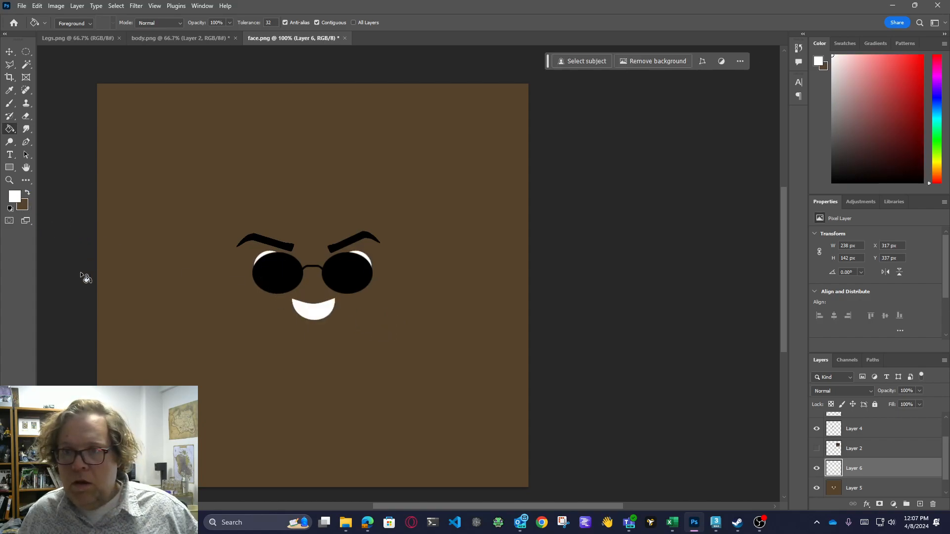
- Add a black Stroke layer style of 4 px, positioned inside, to the white eyes-and-mouth layer
click(9, 180)
click(311, 325)
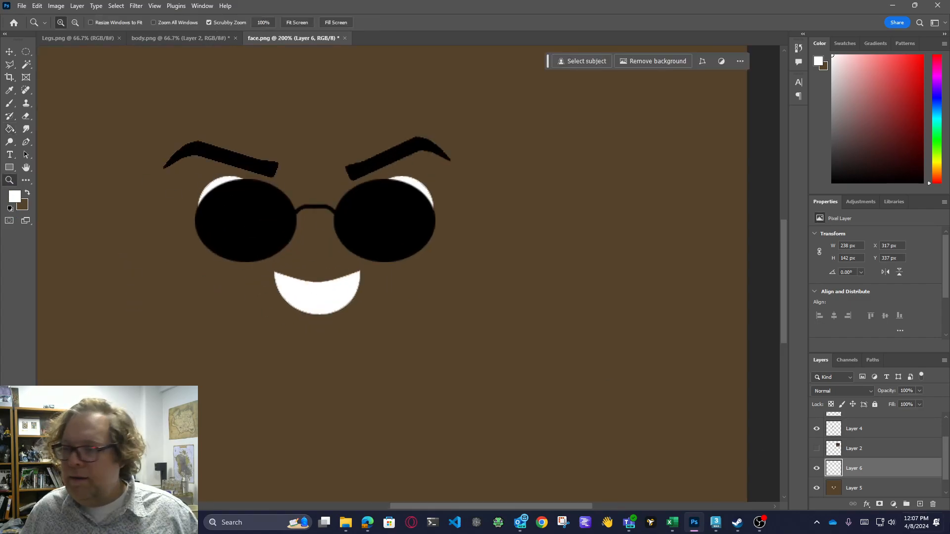
click(866, 504)
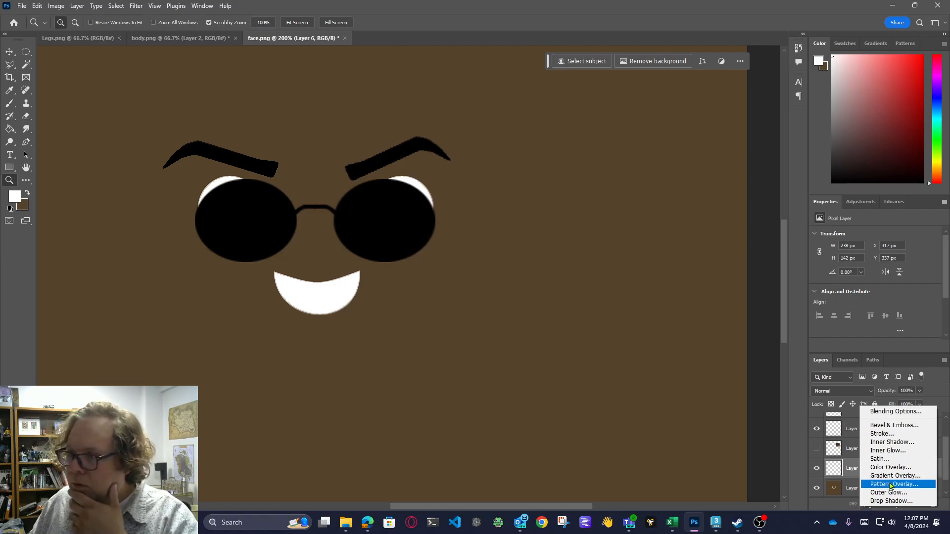
click(895, 434)
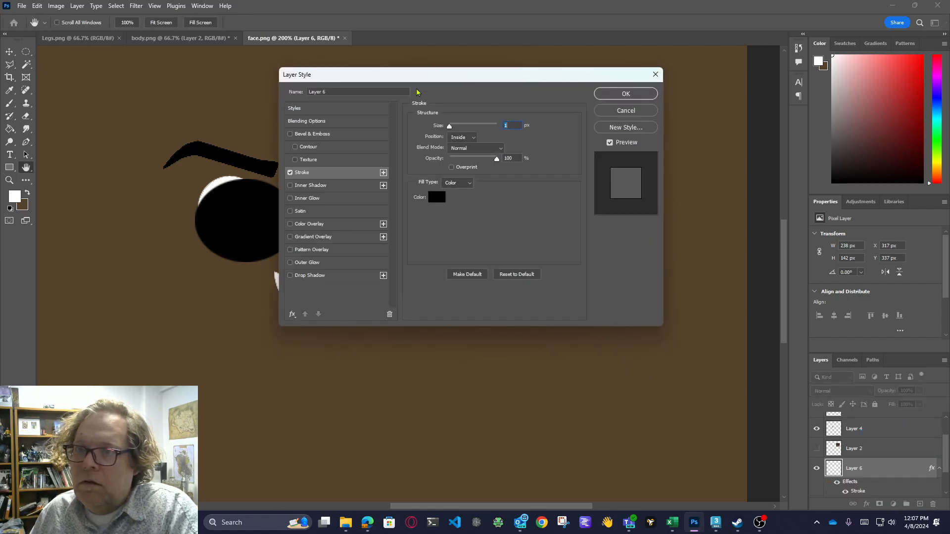
drag(411, 78, 535, 88)
drag(573, 141, 576, 144)
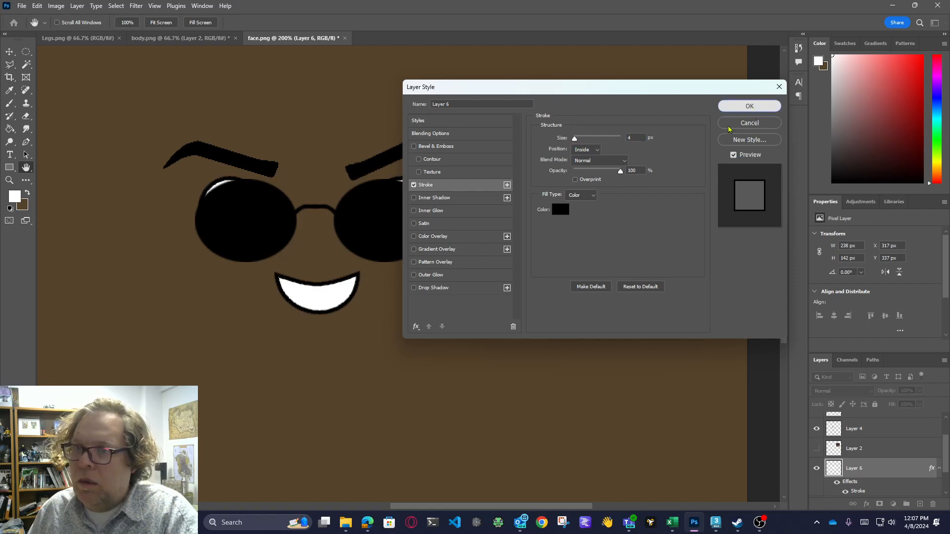
click(751, 108)
key(z)
key(ctrl+minus)
key(ctrl+minus)
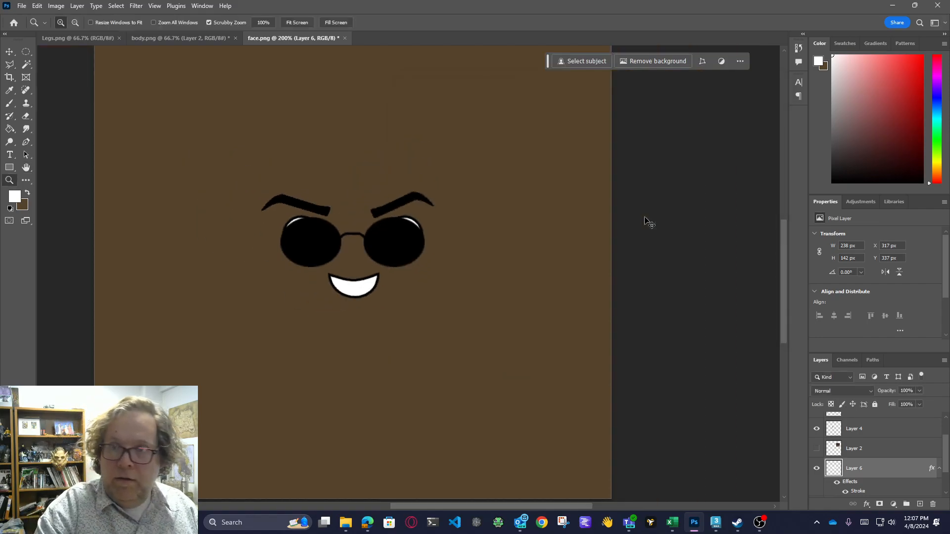
key(ctrl+plus)
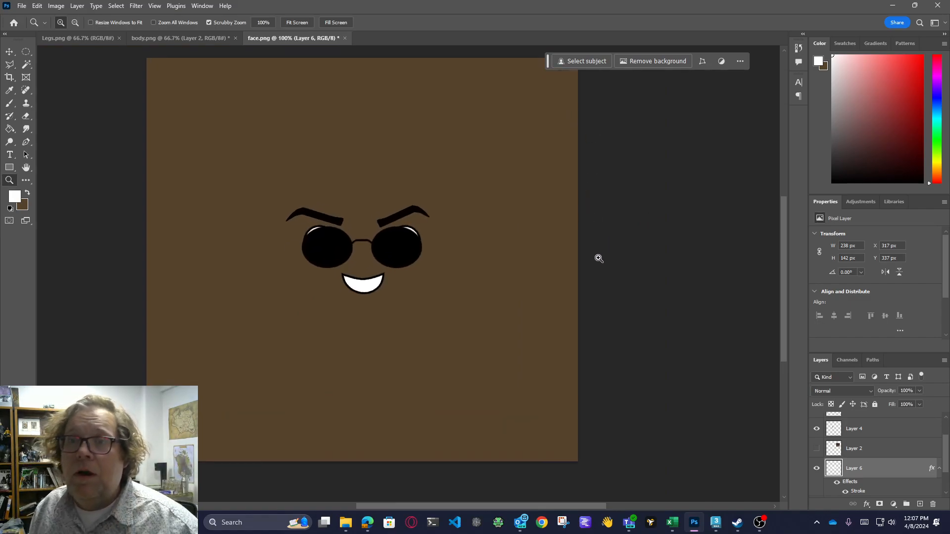
right_click(872, 475)
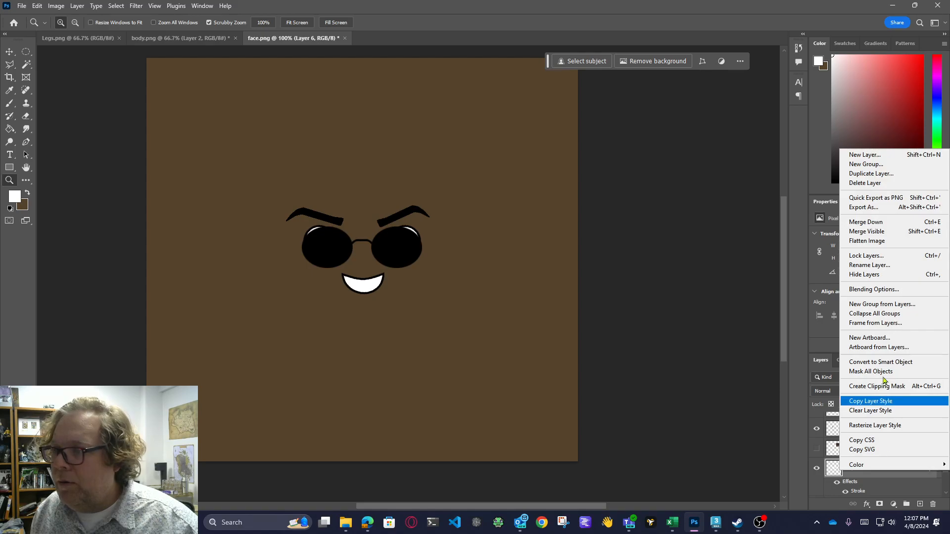
click(873, 223)
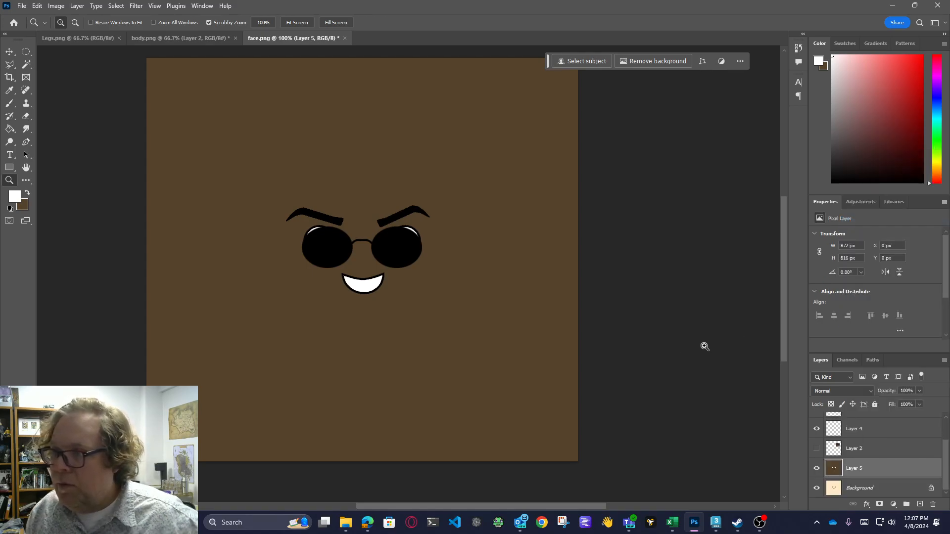
key(ctrl+z)
- Flatten the image, discarding the hidden layers, and save face.png
right_click(899, 474)
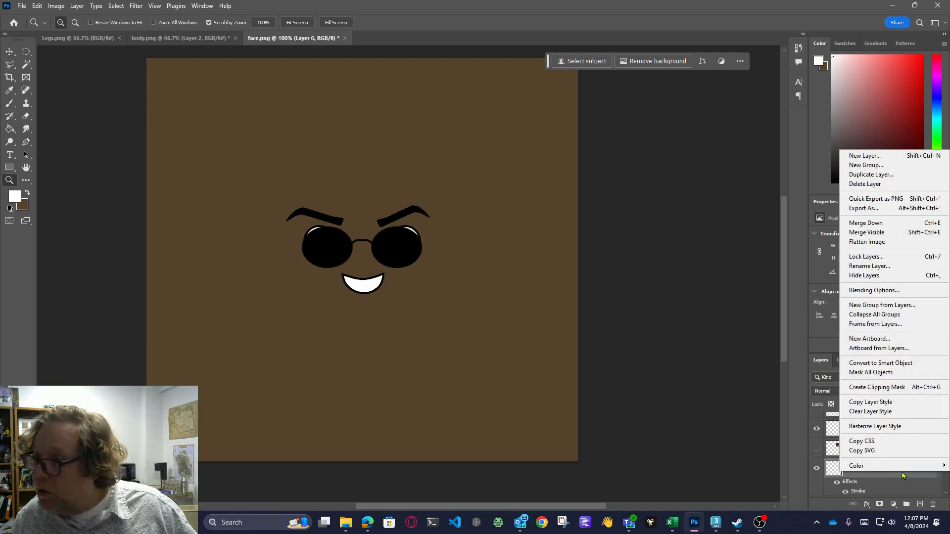
click(891, 246)
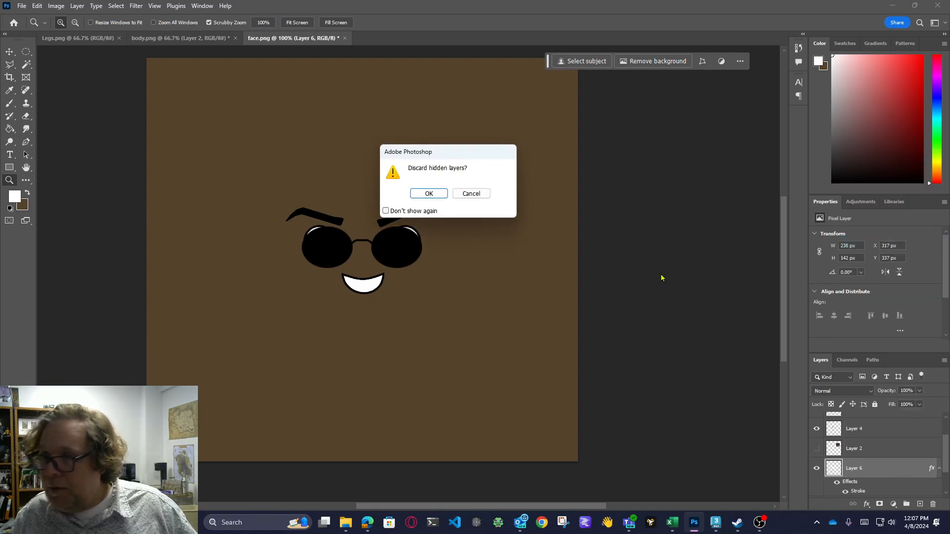
click(424, 195)
key(ctrl+s)
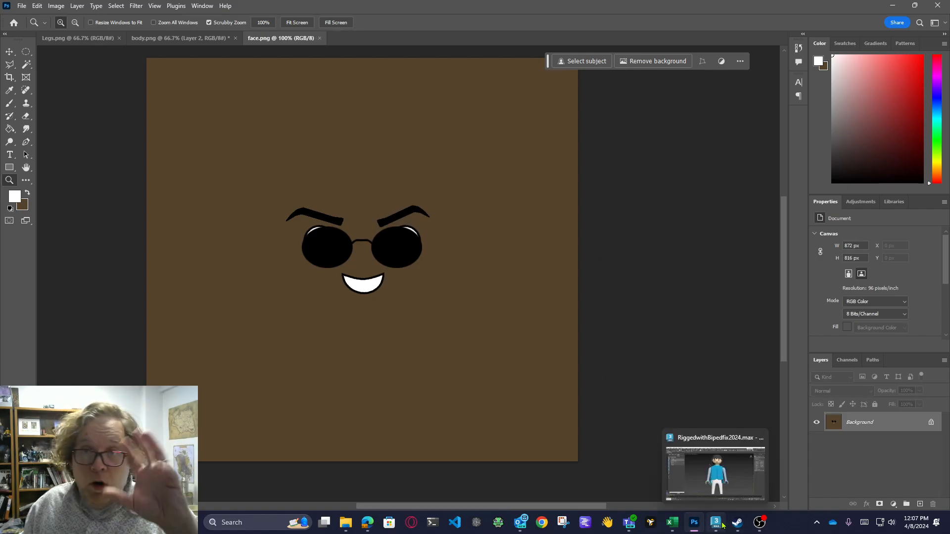
- Switch to the RiggedwithBipedfix2024.max scene in 3ds Max
click(720, 526)
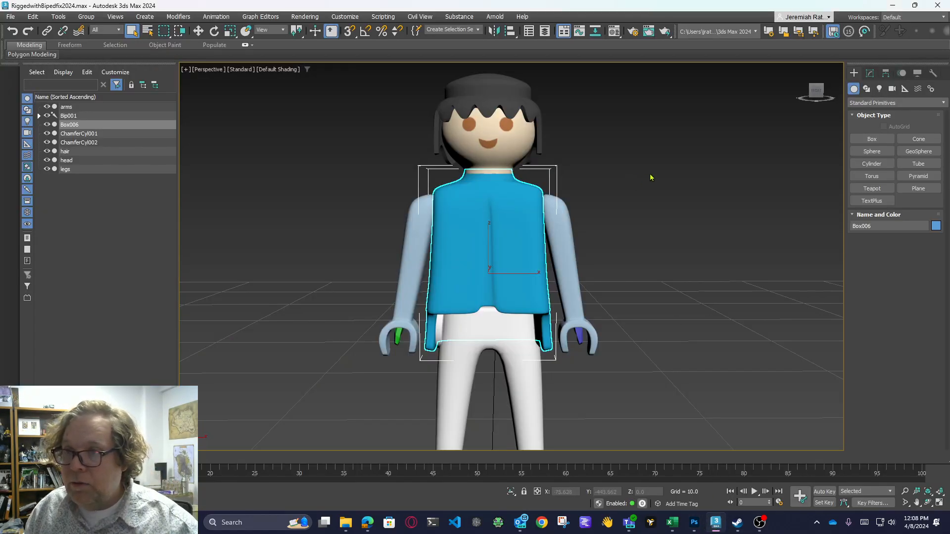
- Delete the hair object from the figure's head
drag(652, 188, 662, 182)
mouse_move(816, 91)
mouse_down()
mouse_move(786, 91)
mouse_move(825, 93)
mouse_move(809, 96)
mouse_up()
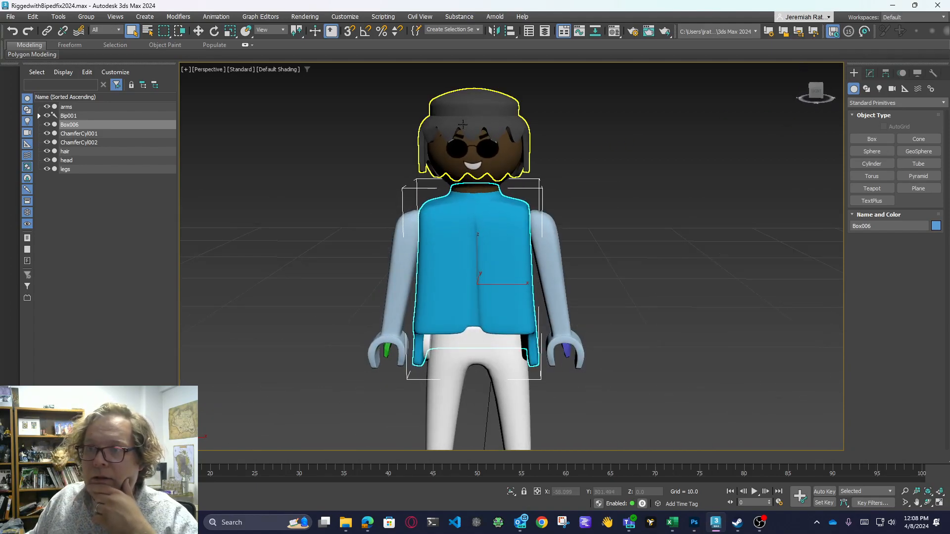
click(476, 112)
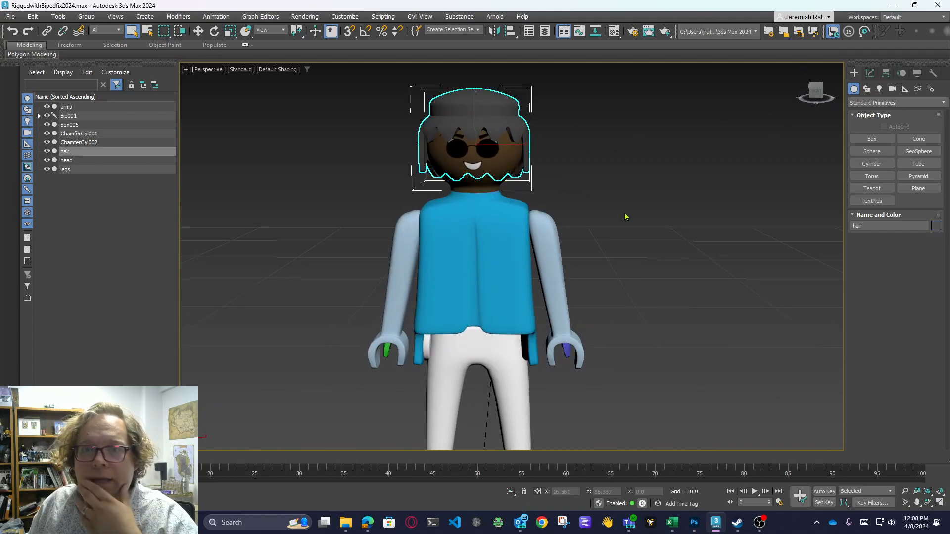
drag(637, 193, 616, 206)
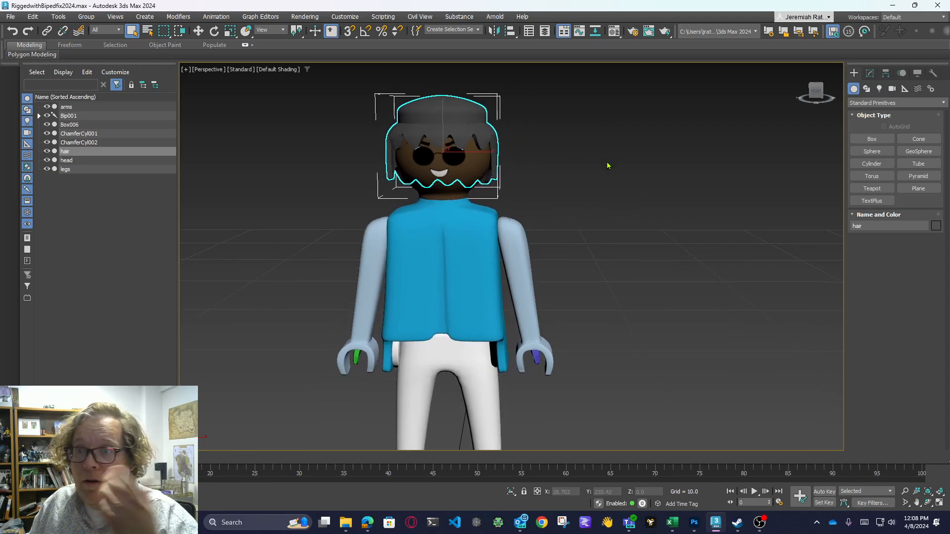
key(Delete)
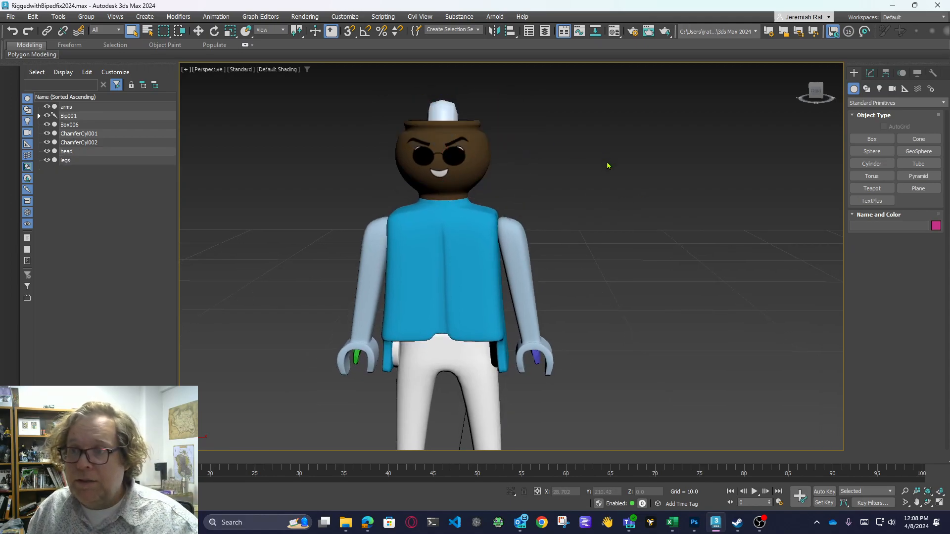
- Select the head mesh and cut the Skin modifier from its modifier stack
drag(815, 92, 816, 131)
drag(443, 144, 503, 195)
scroll(444, 134, up, 5)
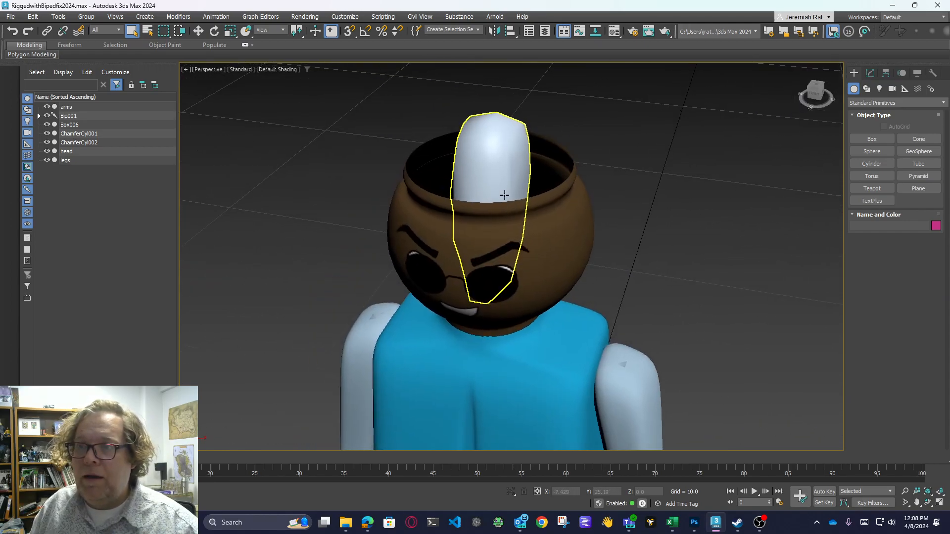
click(561, 193)
scroll(519, 165, up, 2)
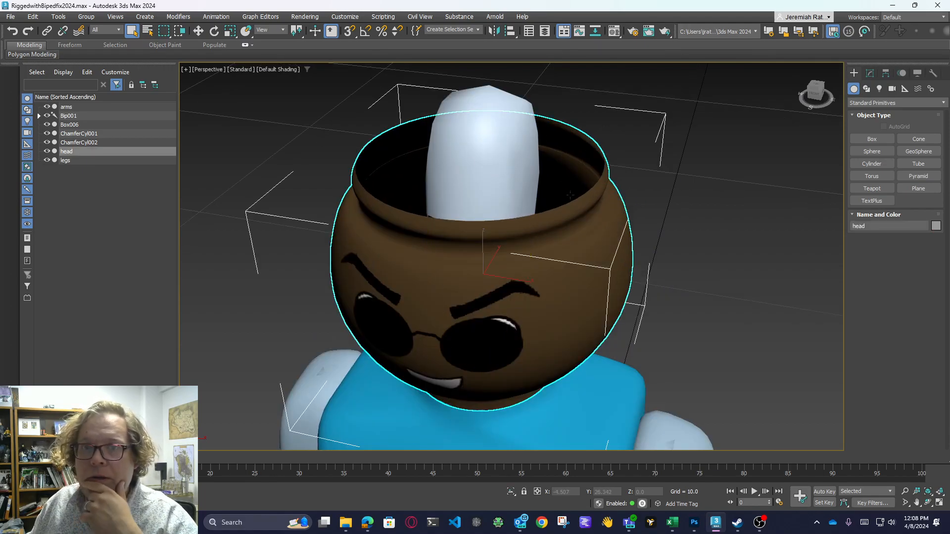
click(869, 73)
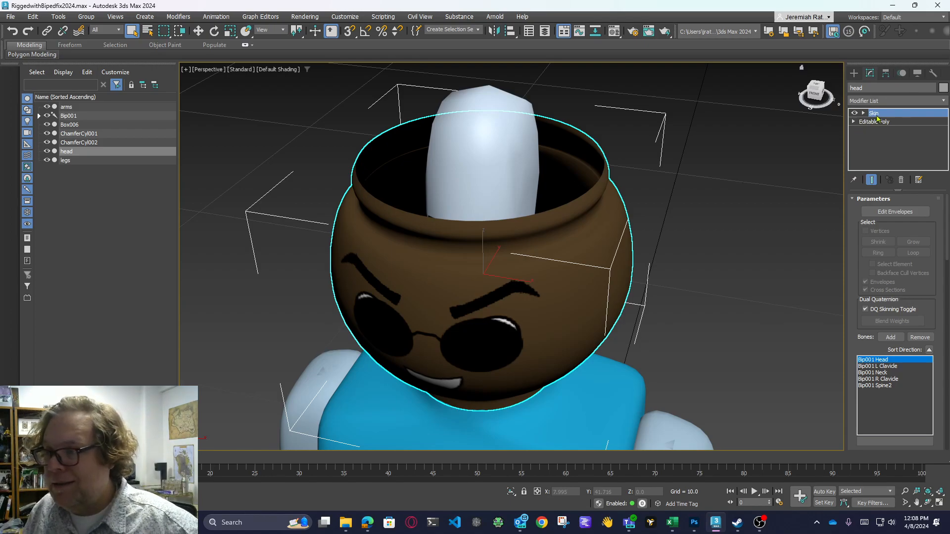
right_click(880, 114)
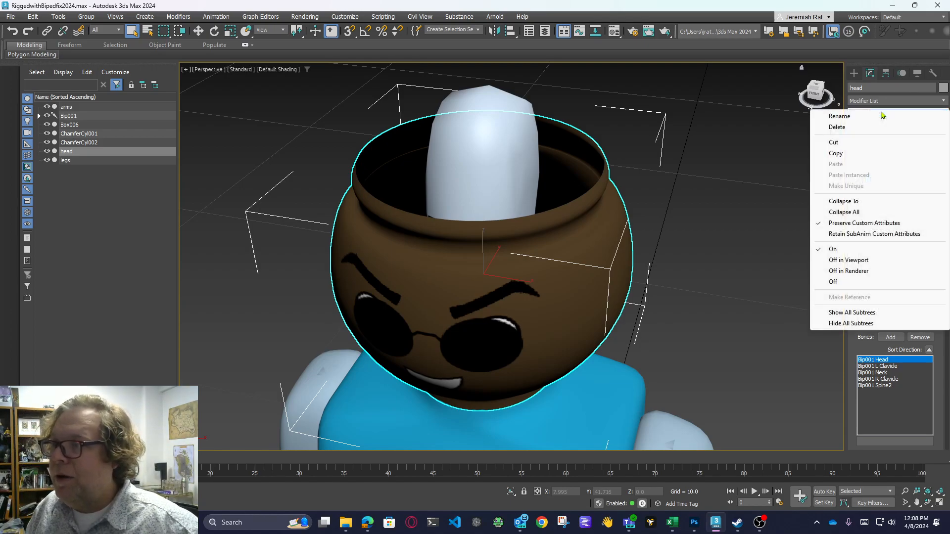
click(851, 127)
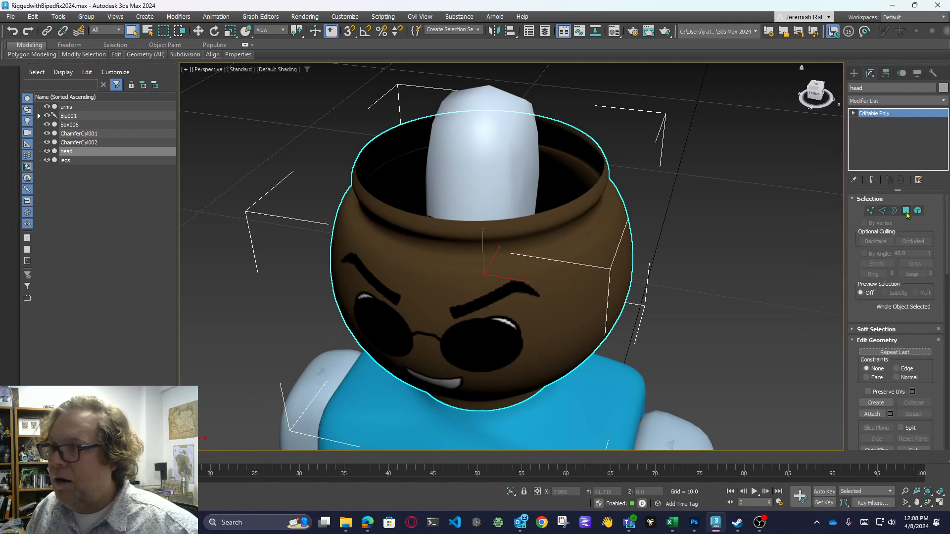
- Select the open border around the top of the head and cap it
key(3)
click(576, 197)
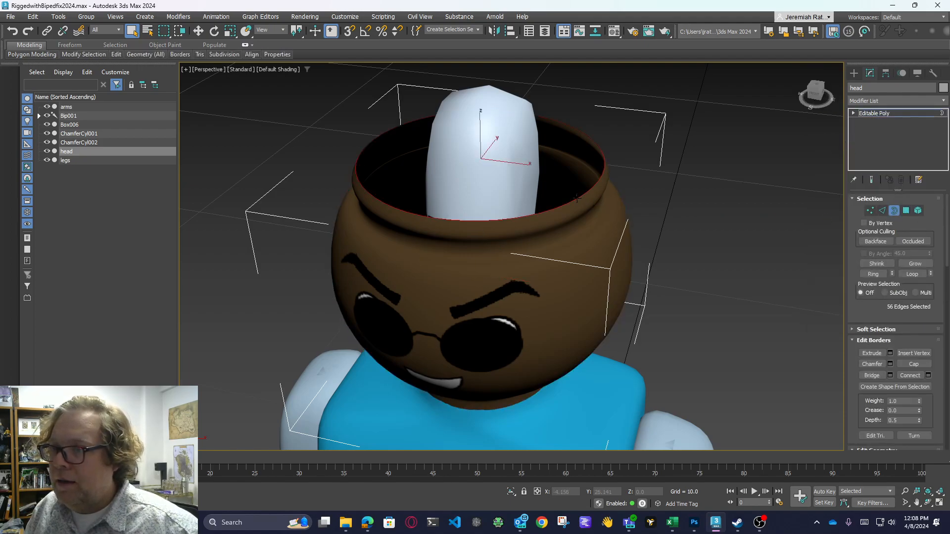
click(904, 364)
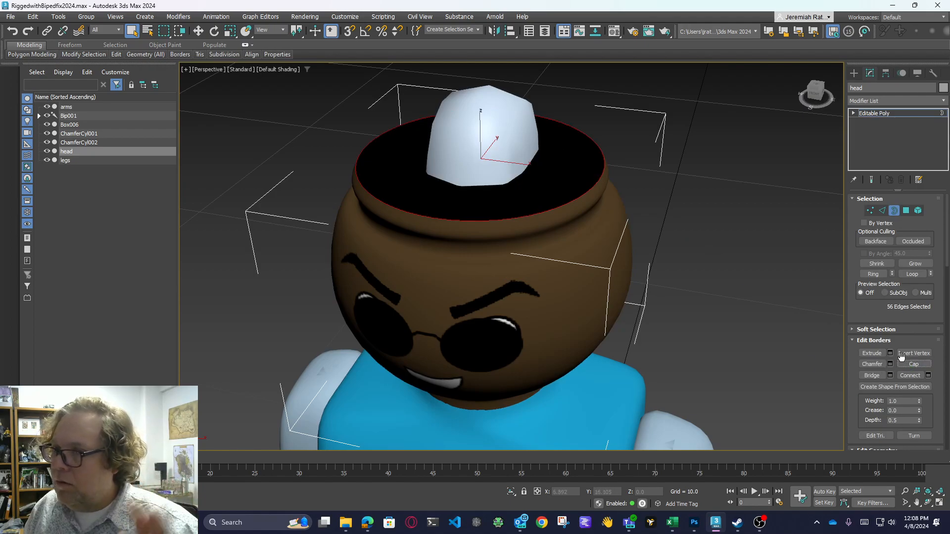
- Select the cap polygon on top of the head and apply a planar UVW Map modifier to it
click(905, 210)
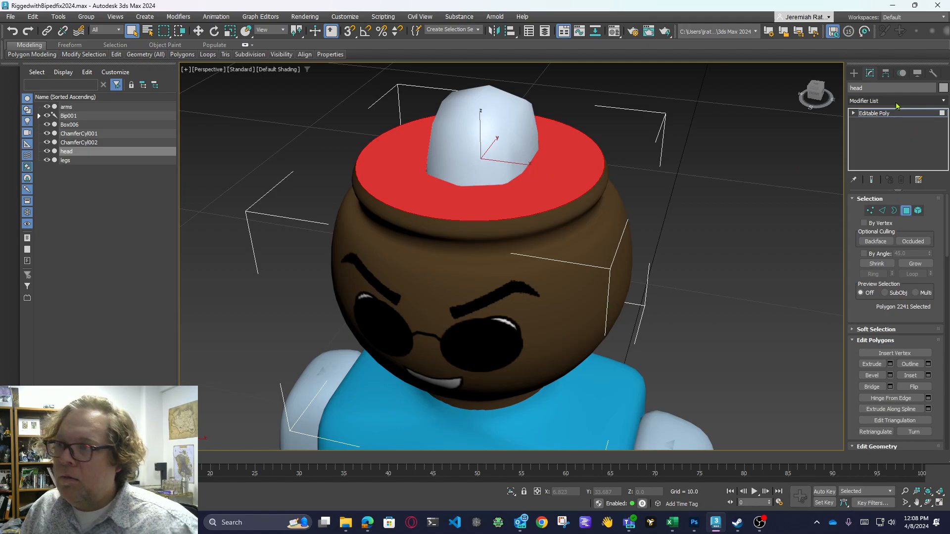
click(895, 101)
text(u)
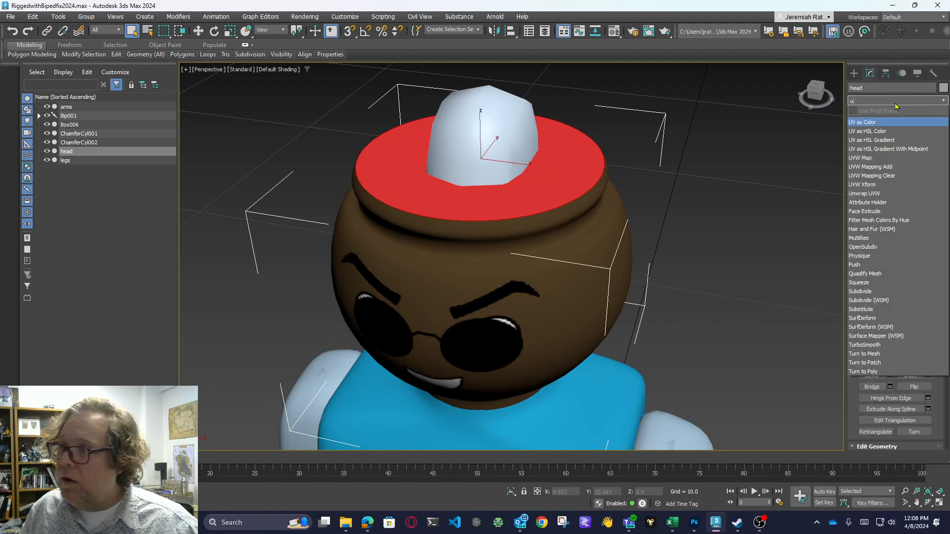
click(874, 159)
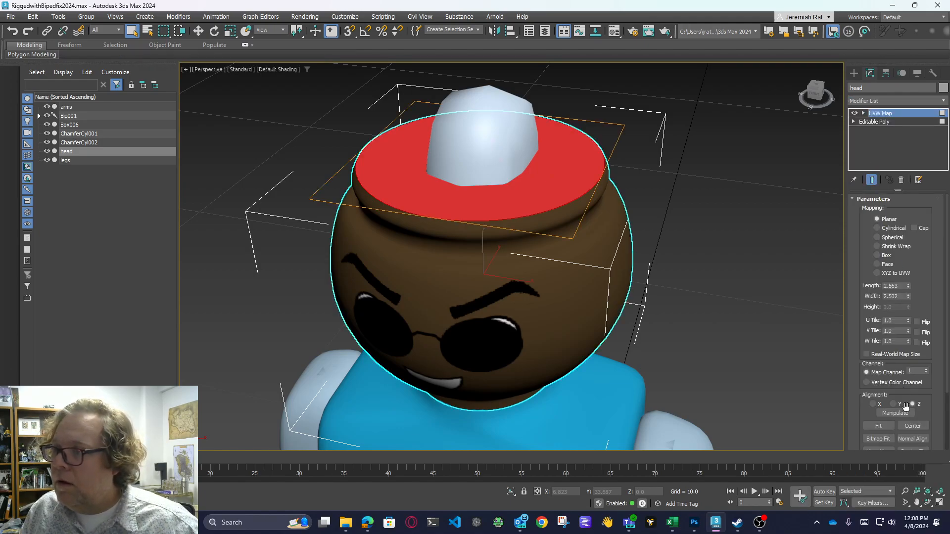
- Add an Unwrap UVW modifier above the UVW Map and open the UV editor for the cap polygon
click(901, 102)
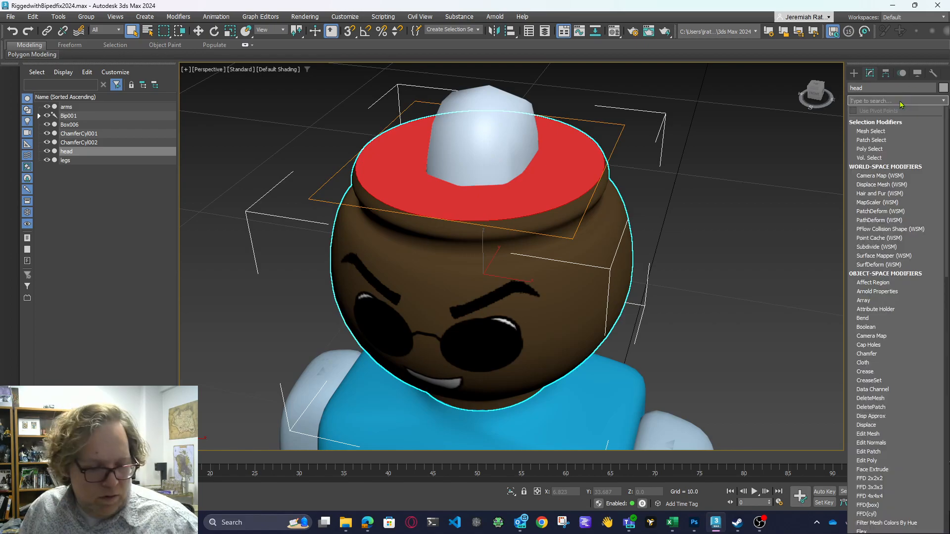
text(u)
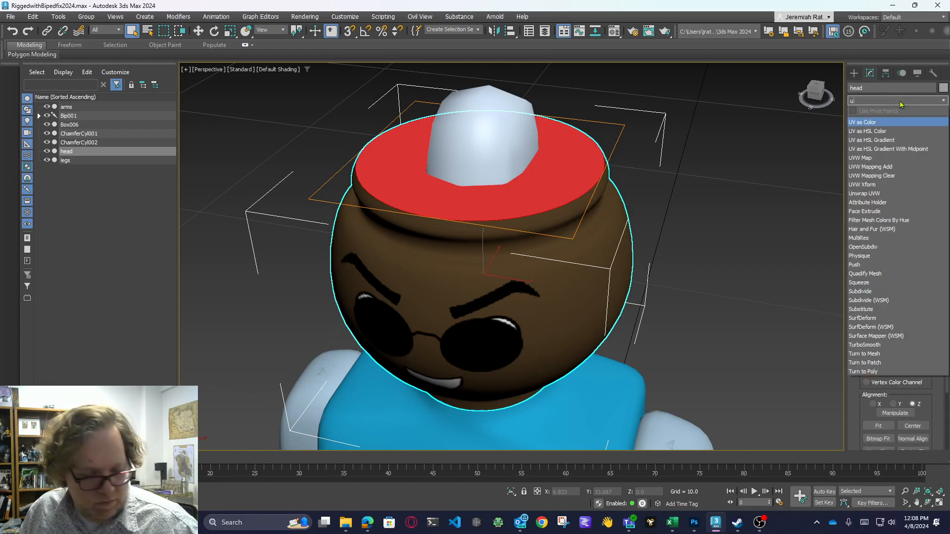
text(n)
key(Return)
click(895, 406)
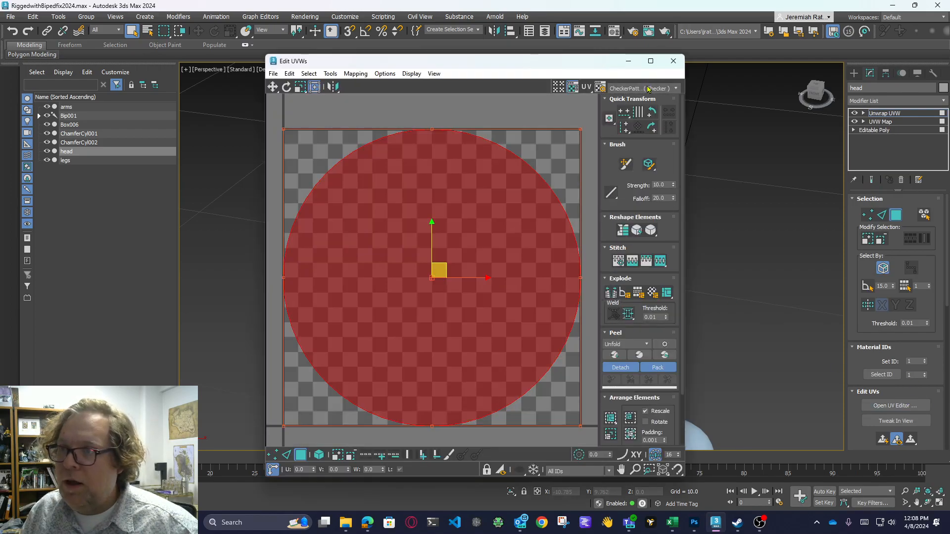
- Display face.png behind the UVs, scale the cap's UVs to about 32% in the texture's lower-left plain brown corner, and close the UV editor
click(648, 88)
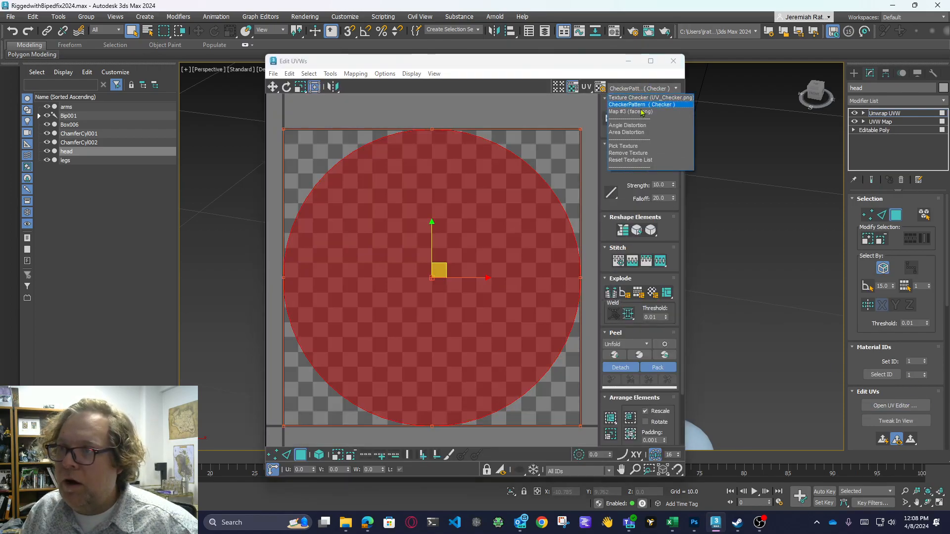
click(639, 105)
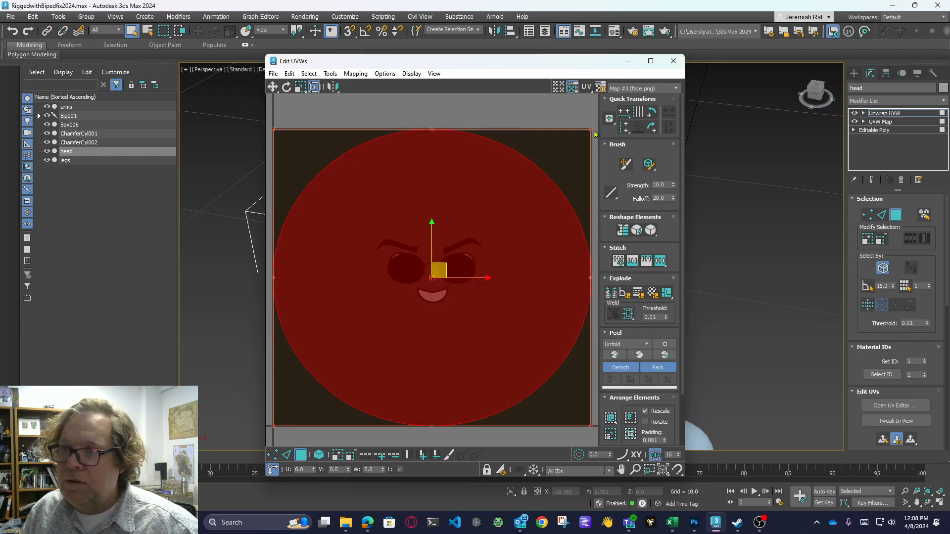
drag(590, 129, 374, 331)
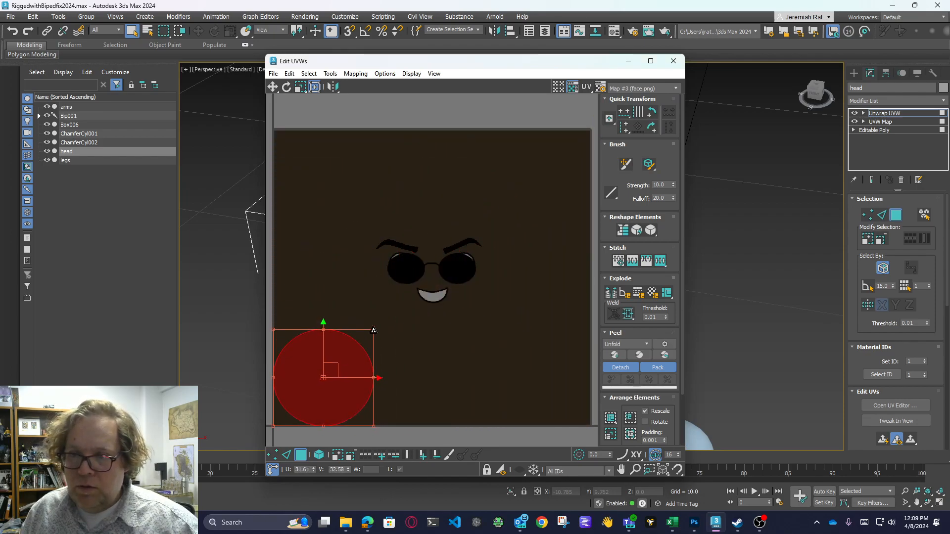
click(673, 61)
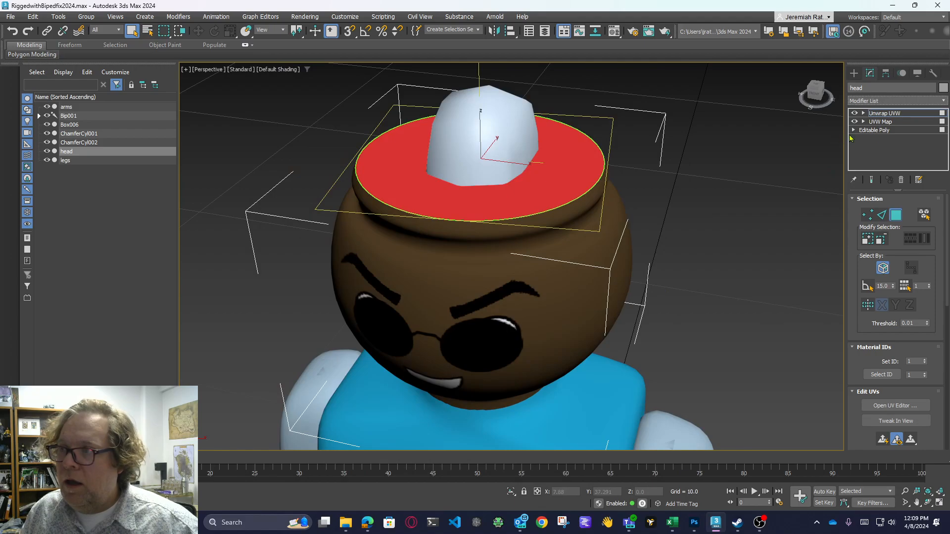
- Collapse the head's whole modifier stack to Editable Poly and paste the Skin modifier back on top
right_click(887, 122)
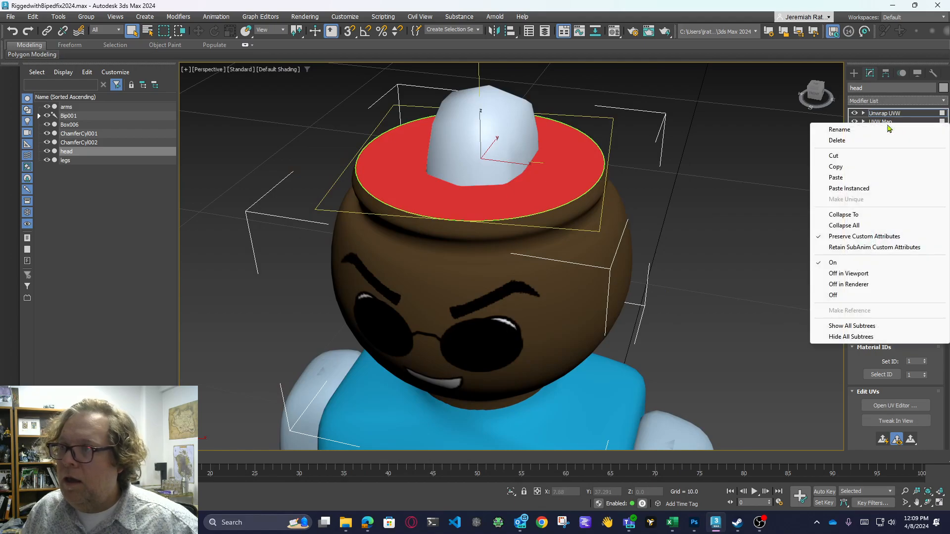
click(854, 227)
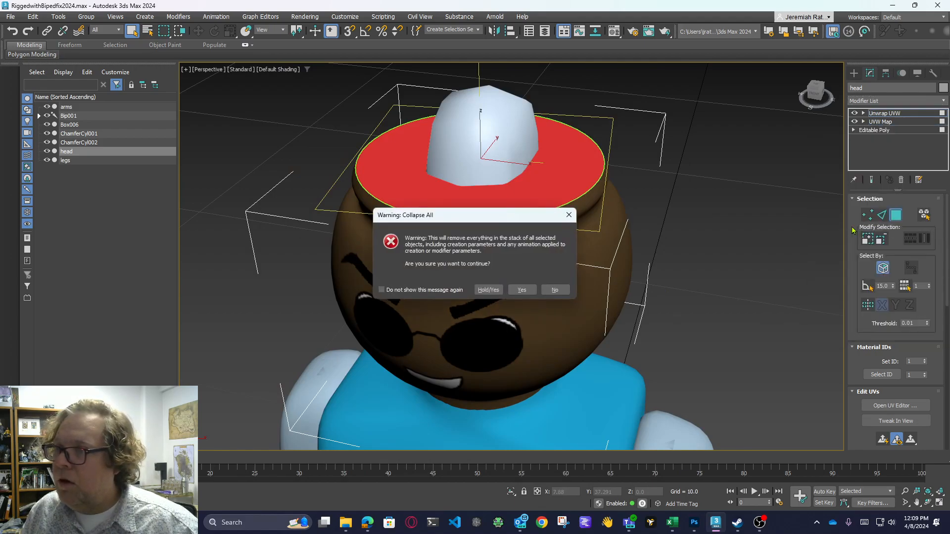
click(518, 290)
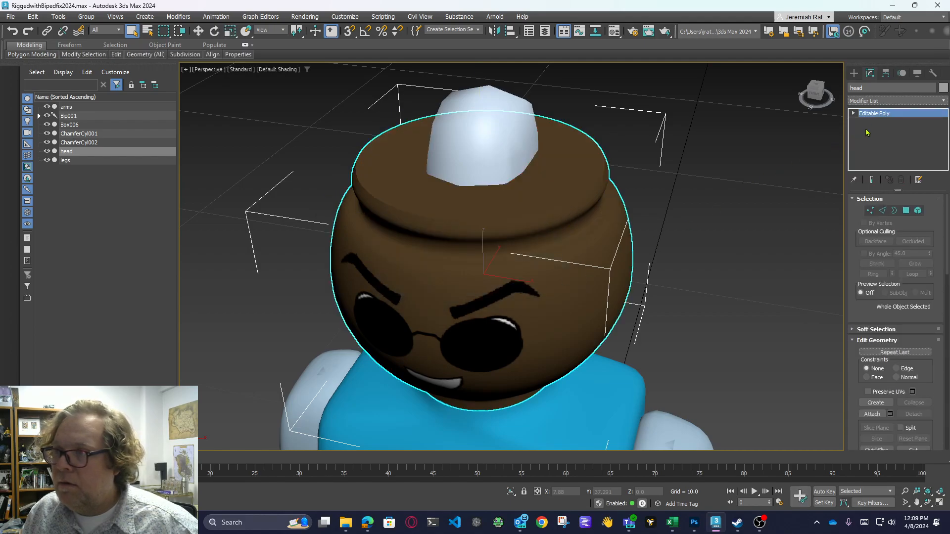
click(876, 117)
click(878, 118)
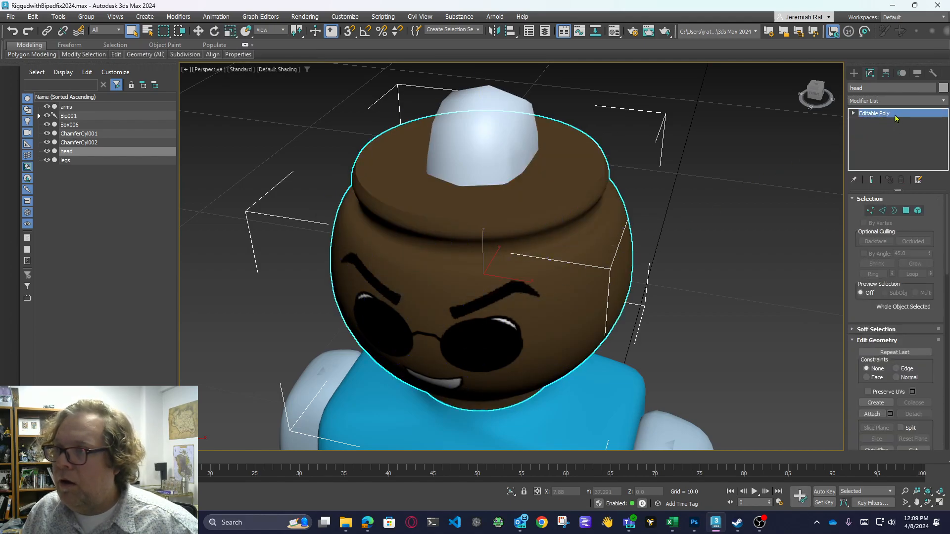
right_click(896, 118)
click(886, 122)
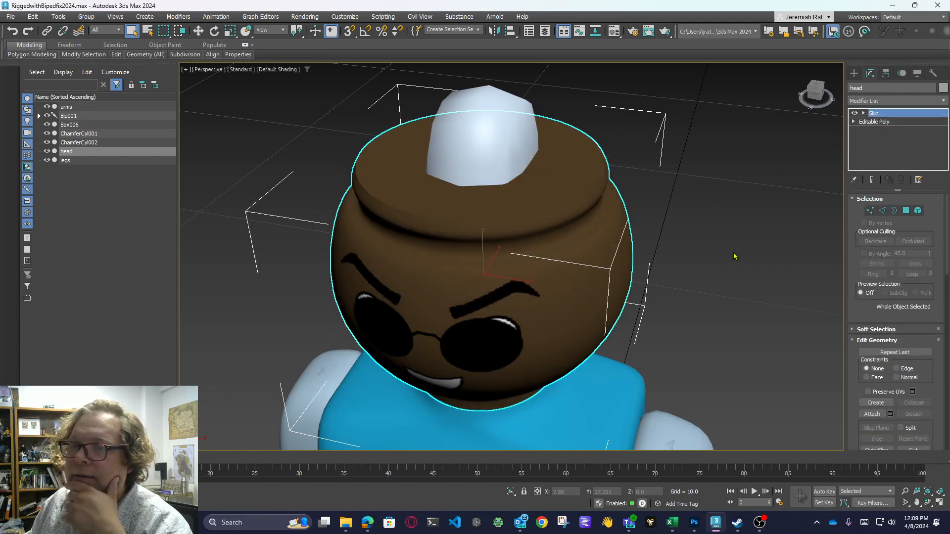
- Test the head's skinning by rotating the biped head bone, undo the rotation, and deselect
click(492, 121)
key(e)
drag(489, 338, 514, 336)
key(ctrl+z)
click(706, 297)
mouse_move(817, 98)
mouse_down()
mouse_move(815, 74)
mouse_move(812, 90)
mouse_up()
scroll(659, 217, down, 6)
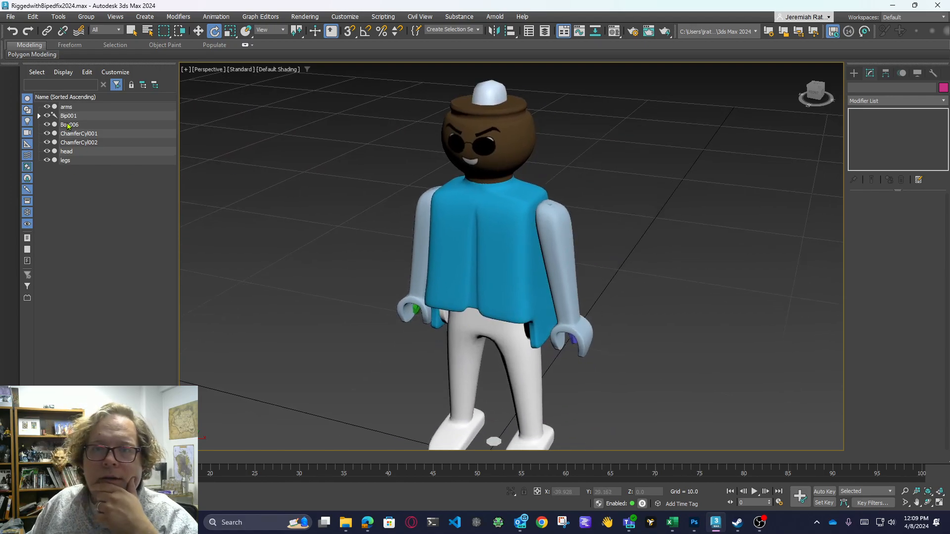
- Hide the head, legs, ChamferCyl002, Box006, ChamferCyl001 and arms objects, leaving only the biped shown
click(47, 151)
click(48, 160)
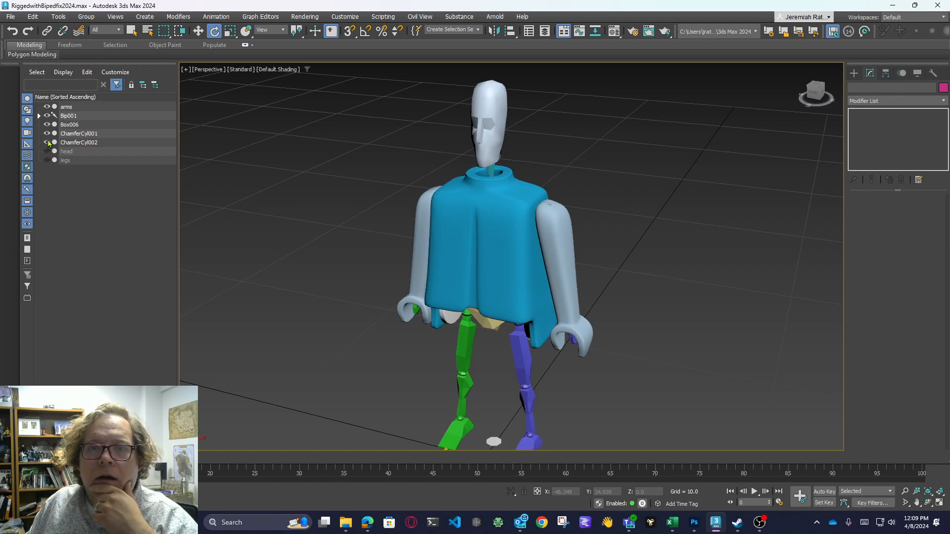
click(47, 142)
click(47, 125)
click(47, 134)
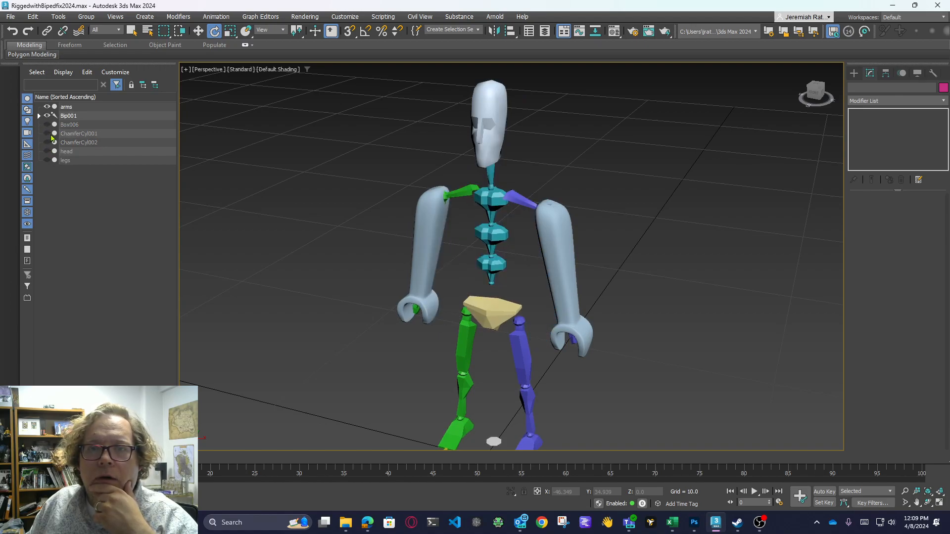
click(47, 107)
scroll(355, 147, down, 3)
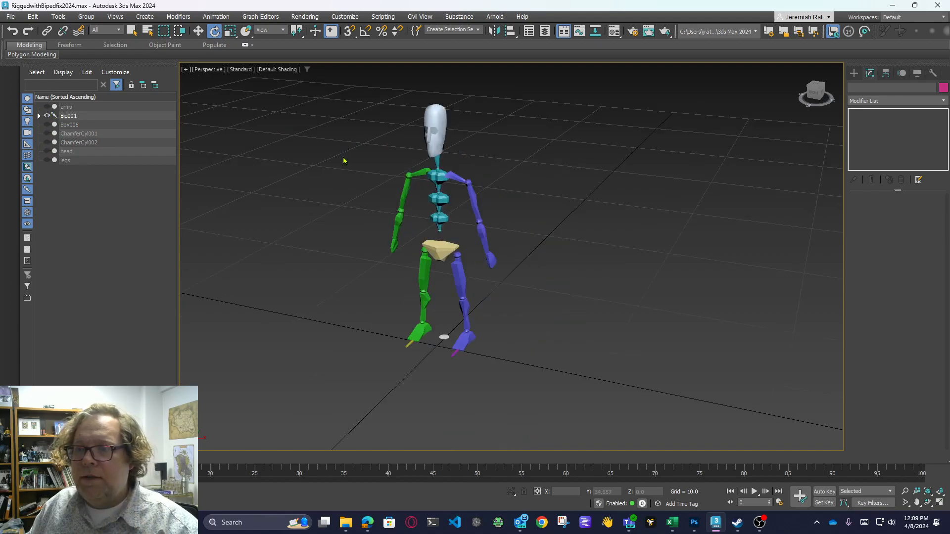
- Select all the biped's bones and turn off Renderable in their object properties
drag(340, 127, 350, 180)
drag(312, 114, 658, 449)
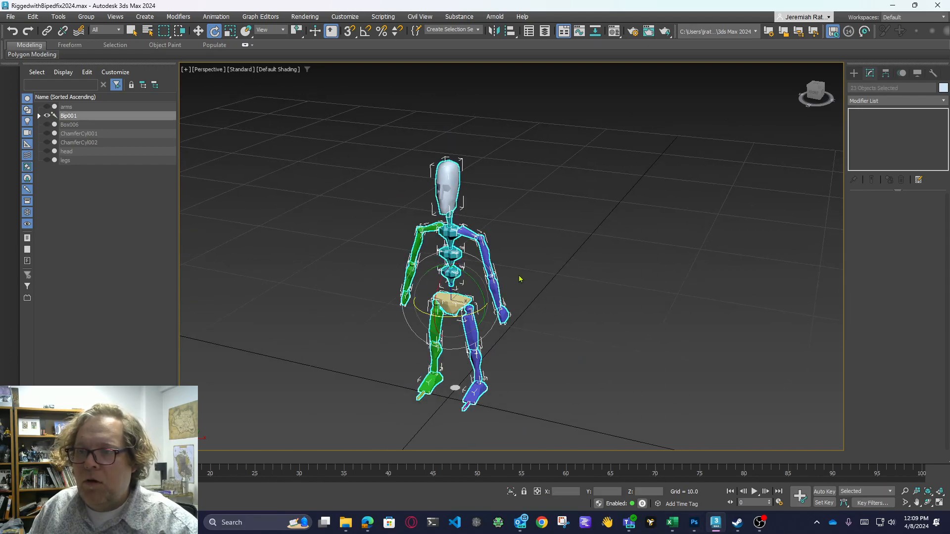
right_click(449, 193)
click(493, 282)
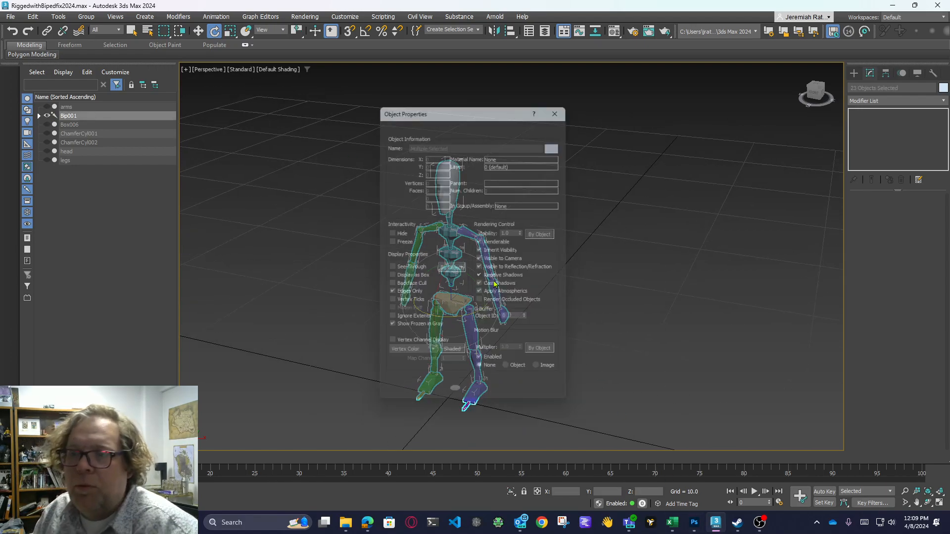
click(489, 244)
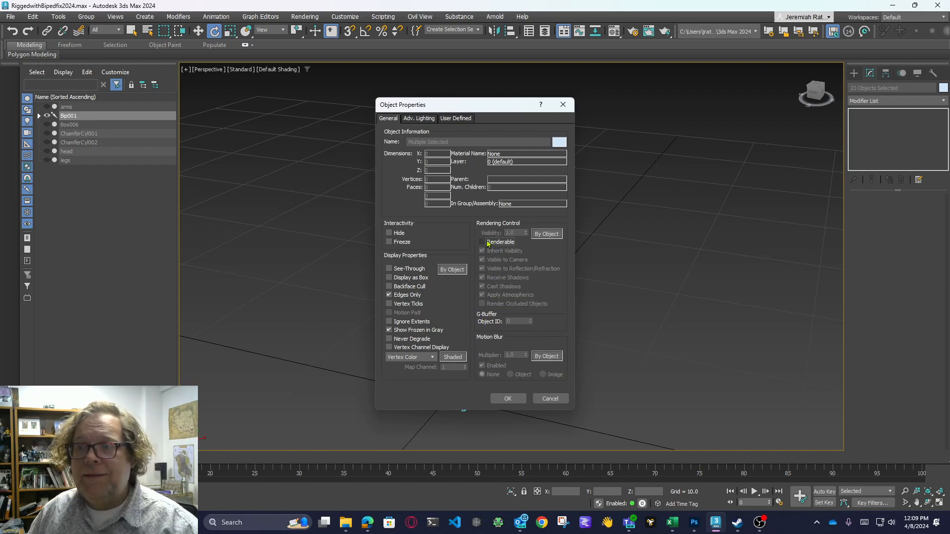
click(509, 398)
- Unhide all of the figure's objects and test-render the perspective view to check that the biped is left out
click(598, 334)
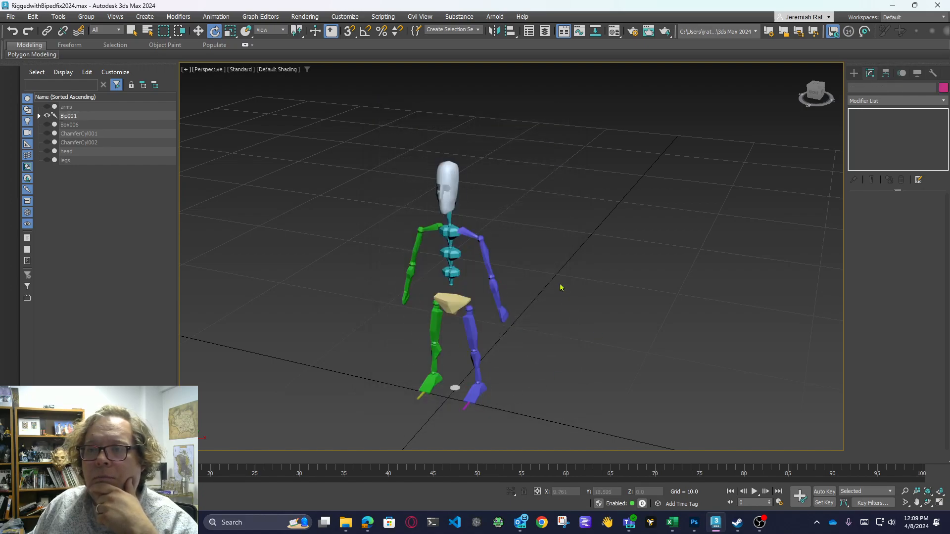
right_click(560, 281)
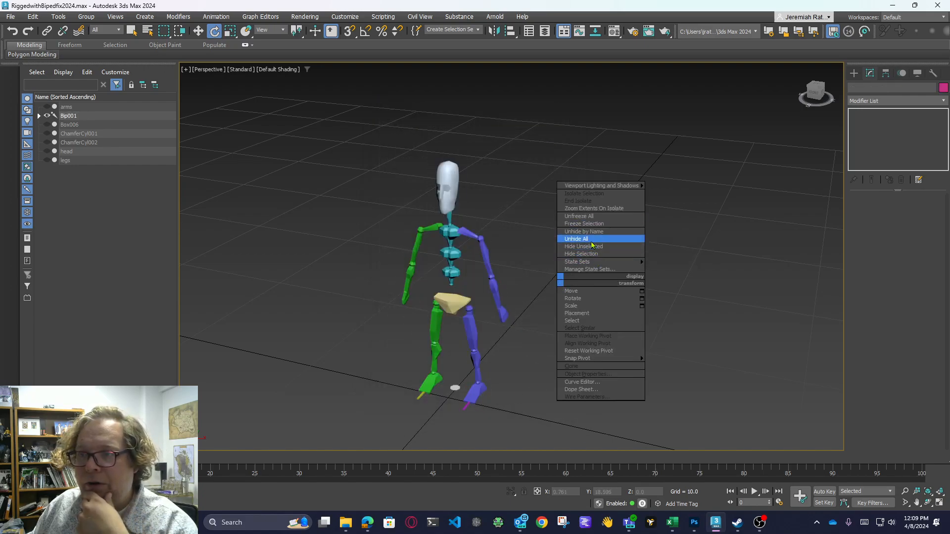
click(591, 243)
scroll(606, 282, up, 6)
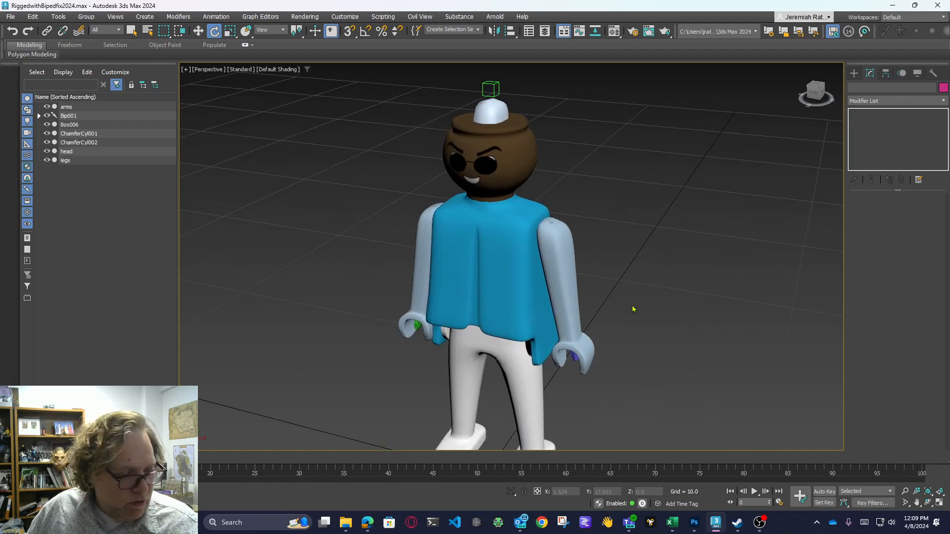
key(shift+q)
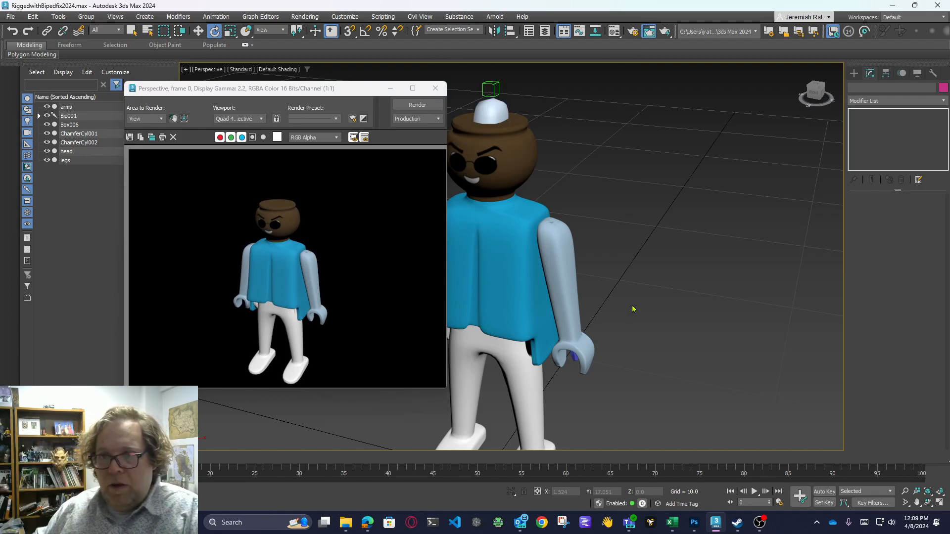
click(433, 82)
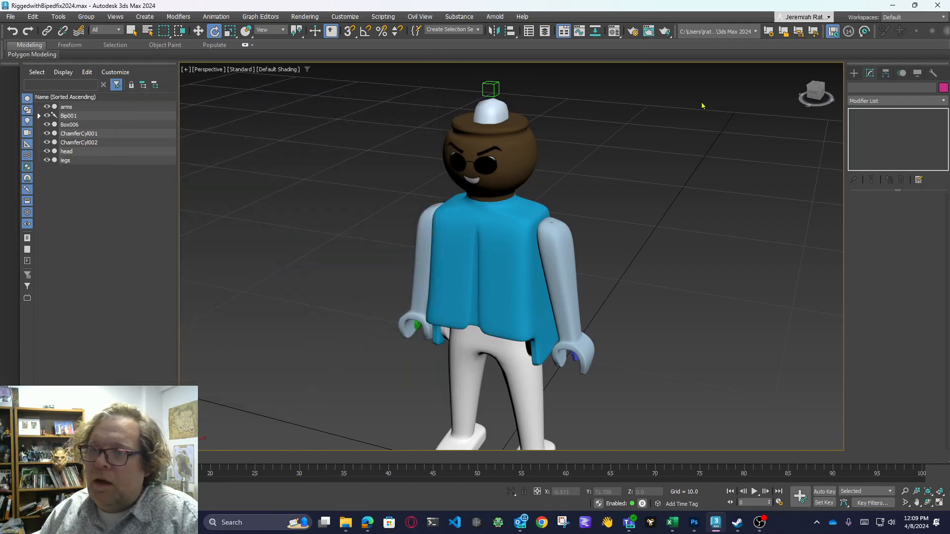
- Examine the figure from the front and at an angle, checking the head's face texture up close and the whole body
click(815, 92)
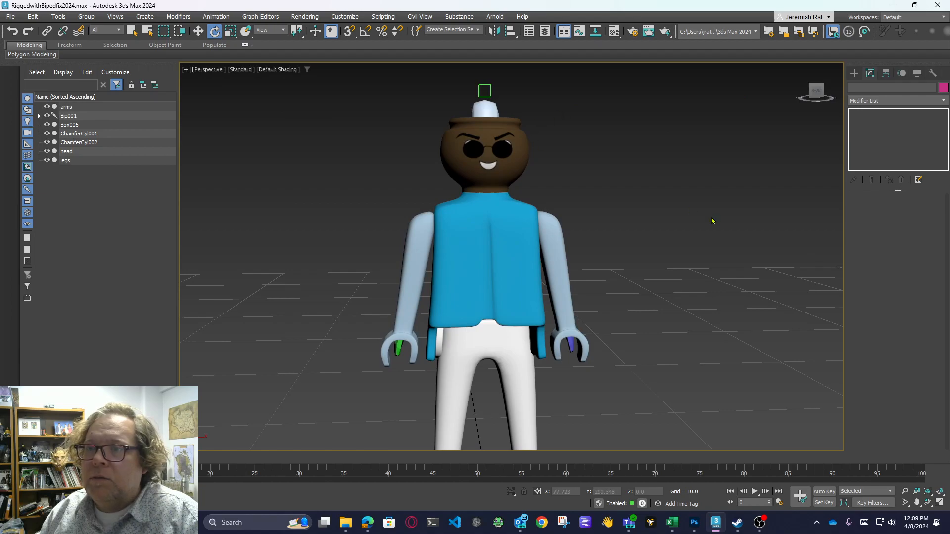
drag(632, 224, 593, 187)
mouse_move(814, 91)
mouse_down()
mouse_move(794, 97)
mouse_move(813, 93)
mouse_up()
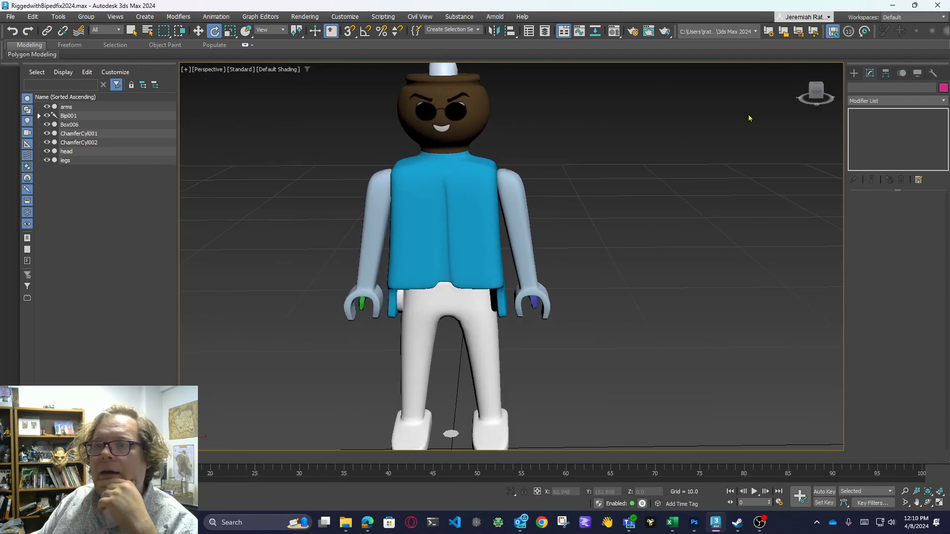
drag(588, 179, 586, 214)
scroll(573, 223, down, 4)
drag(598, 282, 617, 261)
scroll(564, 221, up, 4)
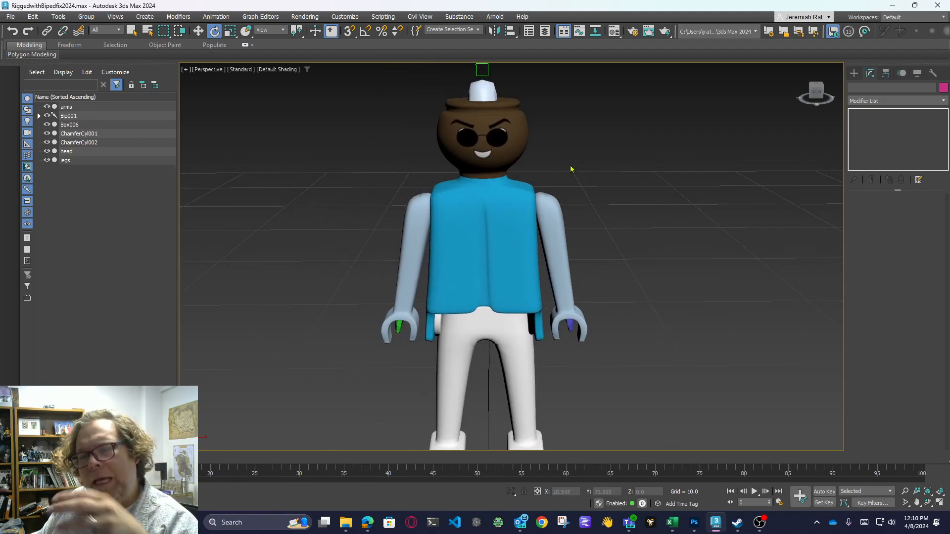
drag(574, 171, 564, 212)
scroll(541, 191, up, 3)
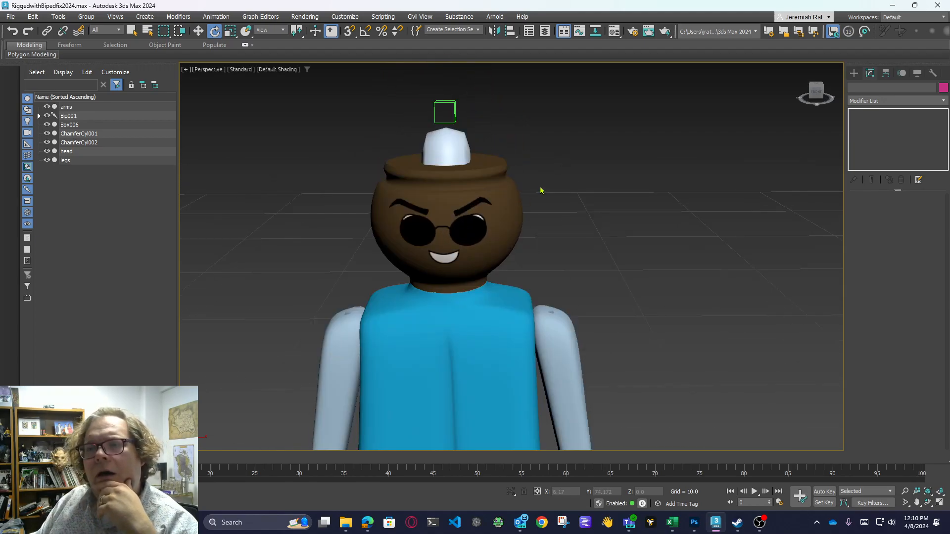
click(817, 92)
scroll(541, 238, up, 5)
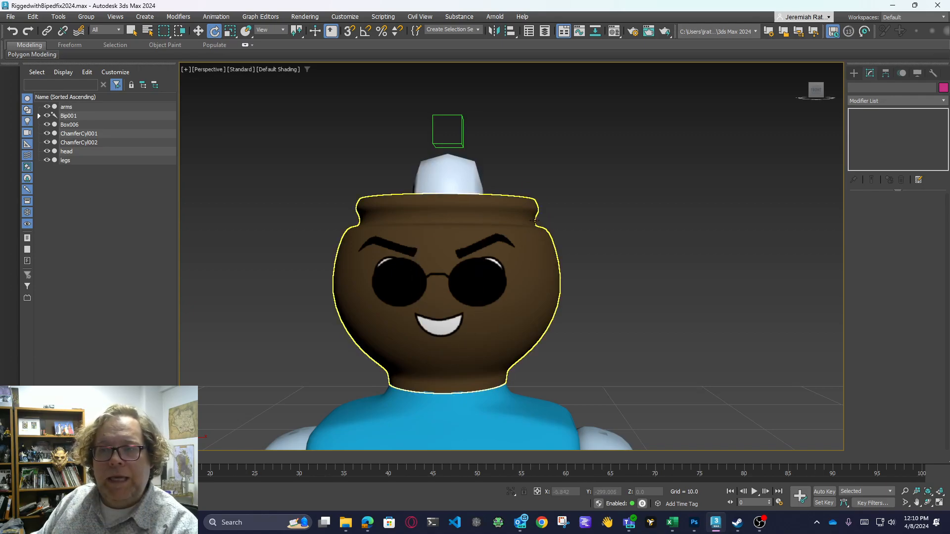
drag(817, 93, 624, 260)
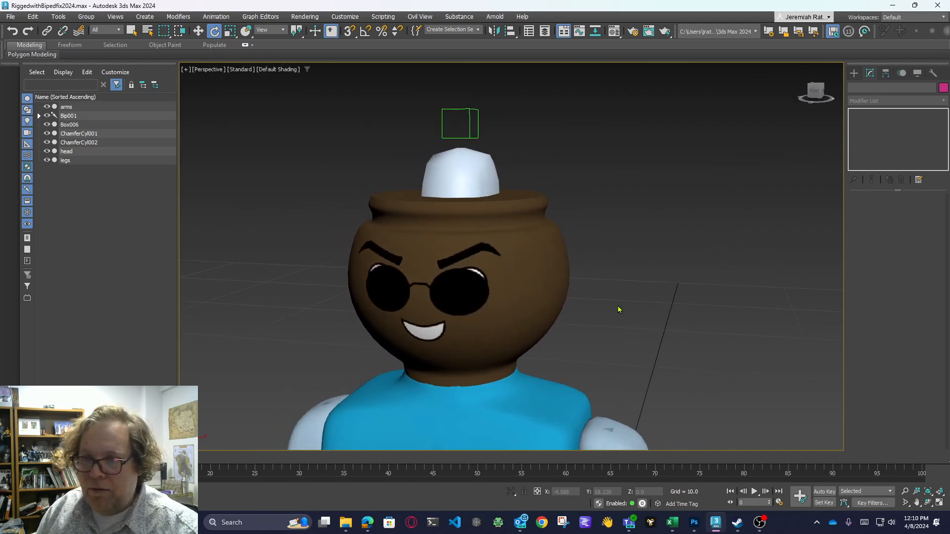
scroll(618, 309, down, 5)
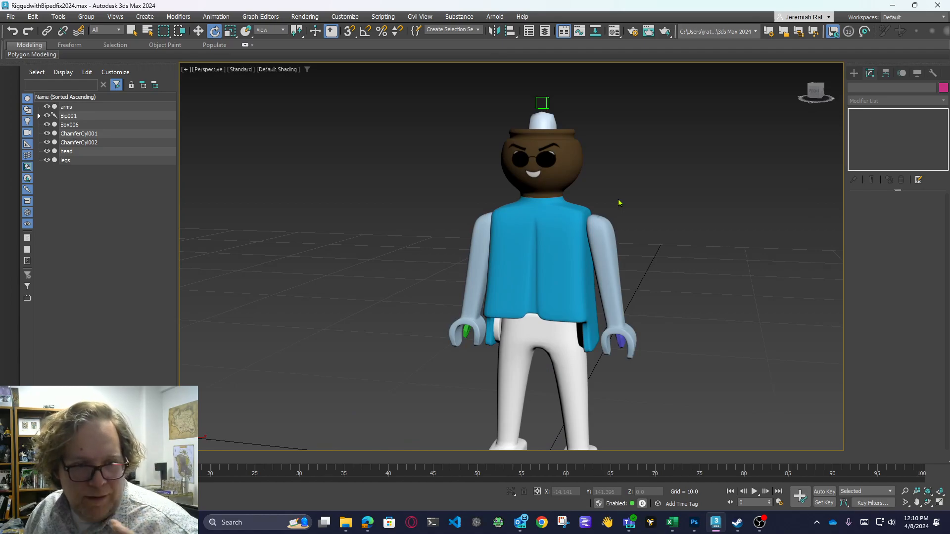
drag(815, 92, 813, 96)
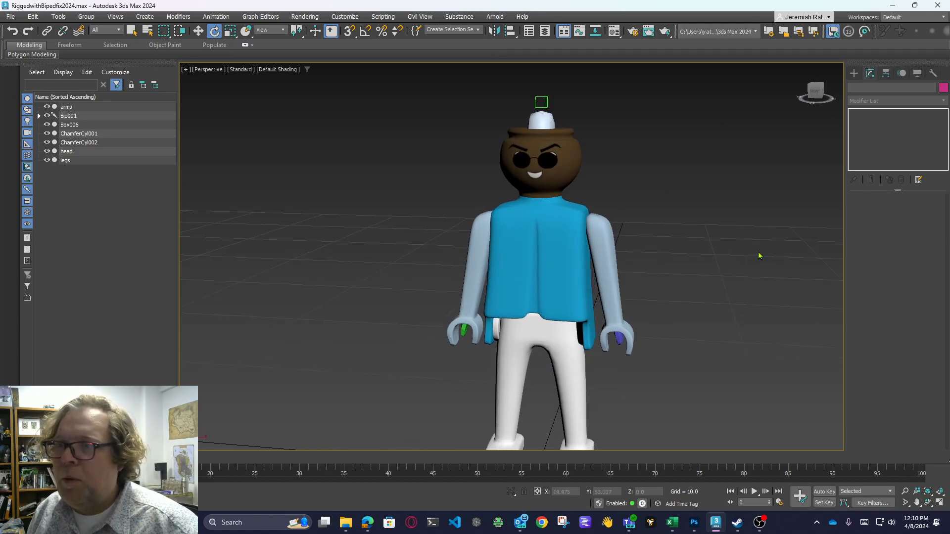
drag(691, 252, 654, 221)
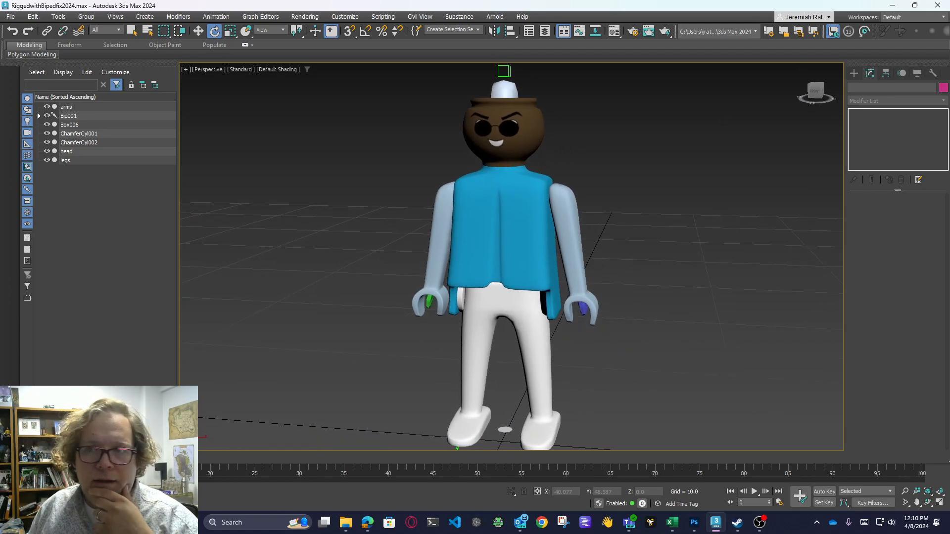